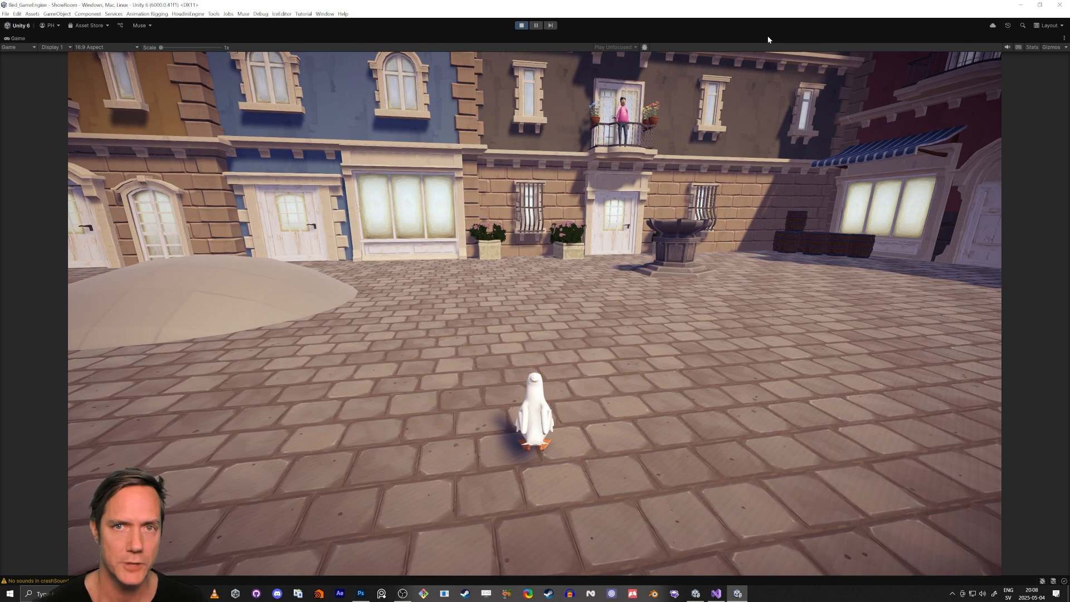
Play-test the bird's crashes in the running ShowRoom game, stop play mode, and switch to the tutorial project's Unity editor.
{"action": "key", "text": "space"}
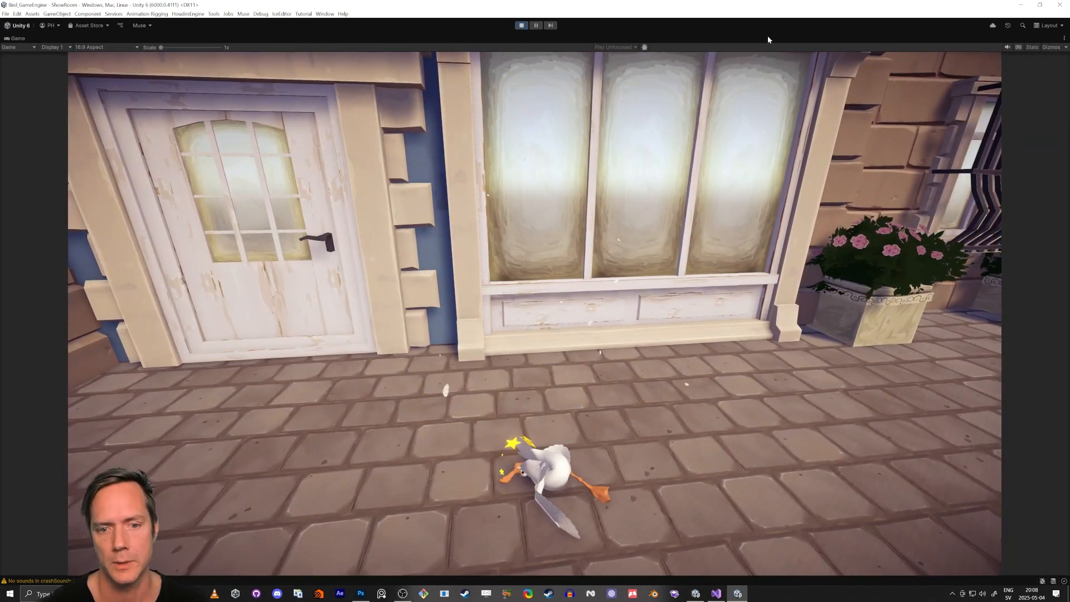
{"action": "key", "text": "space"}
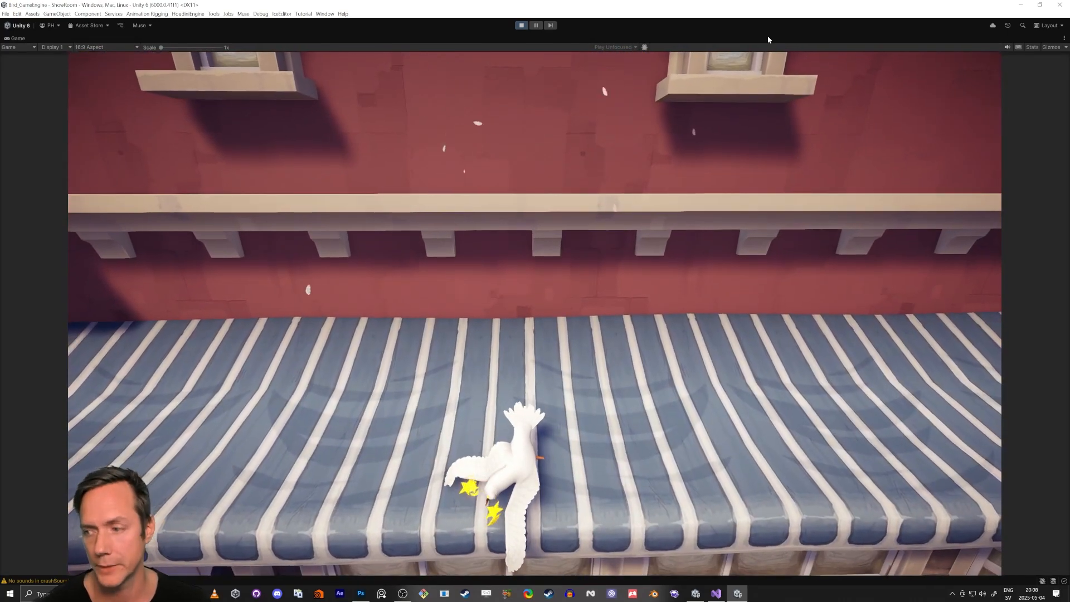
{"action": "left_click", "coordinate": [522, 26]}
{"action": "key", "text": "alt+Tab"}
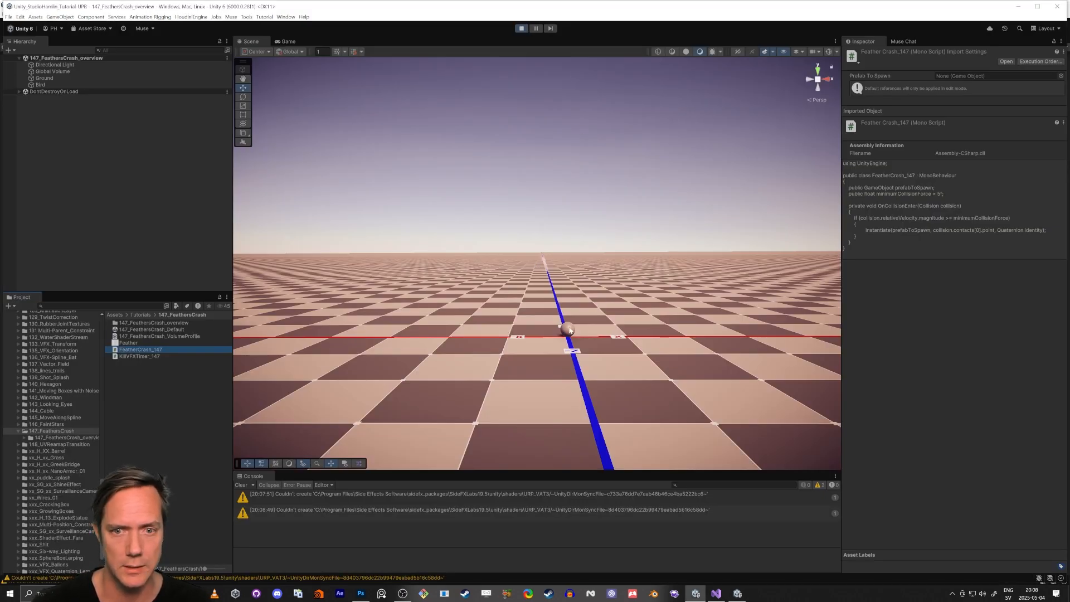
Raise the Bird sphere above the ground and release it several times to test its collision effect, and stop play mode.
{"action": "left_click", "coordinate": [568, 330]}
{"action": "left_click_drag", "start_coordinate": [568, 298], "coordinate": [570, 99]}
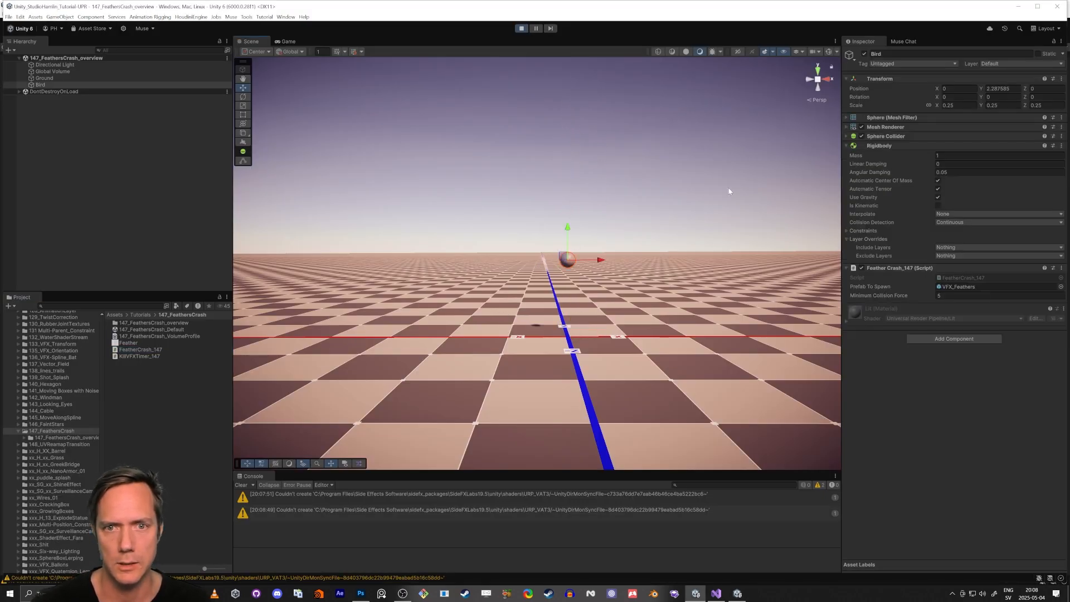
{"action": "left_click_drag", "start_coordinate": [568, 308], "coordinate": [597, 117]}
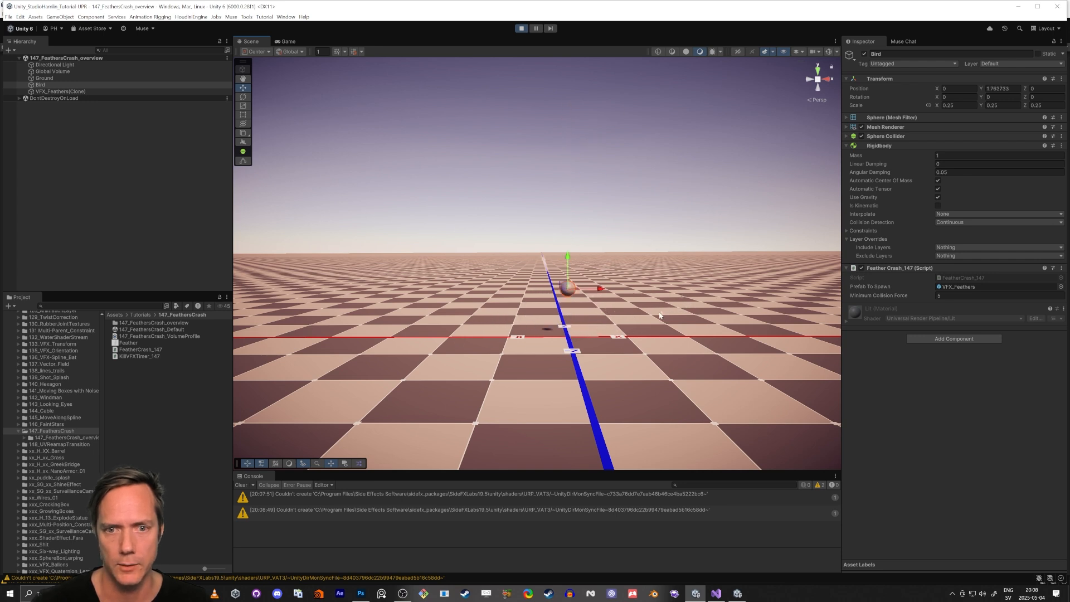
{"action": "mouse_move", "coordinate": [568, 304]}
{"action": "left_mouse_down"}
{"action": "mouse_move", "coordinate": [420, 141]}
{"action": "mouse_move", "coordinate": [389, 146]}
{"action": "left_mouse_up"}
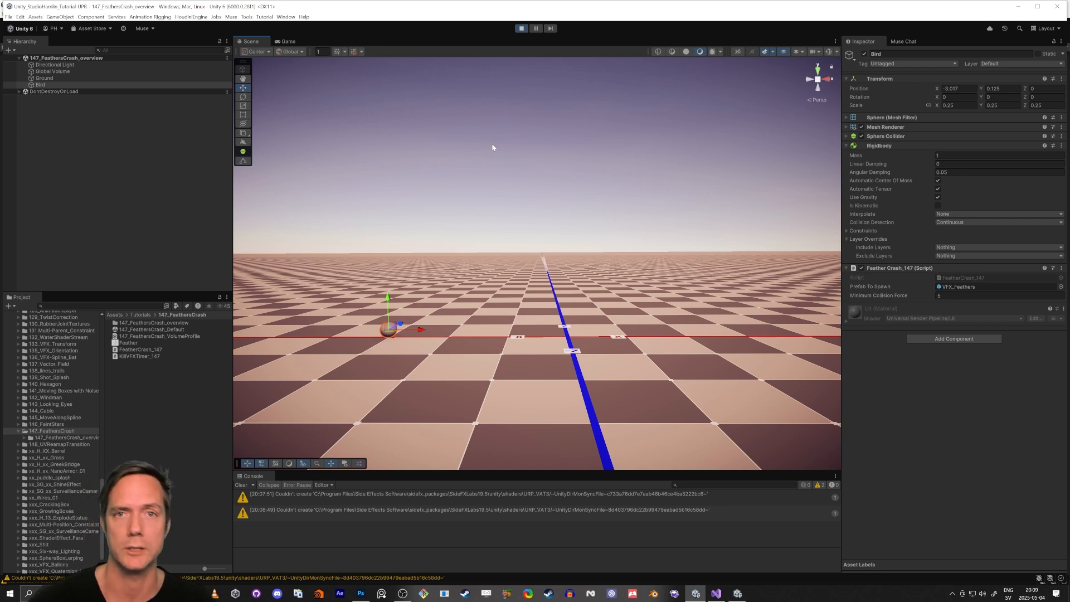
{"action": "left_click", "coordinate": [521, 28]}
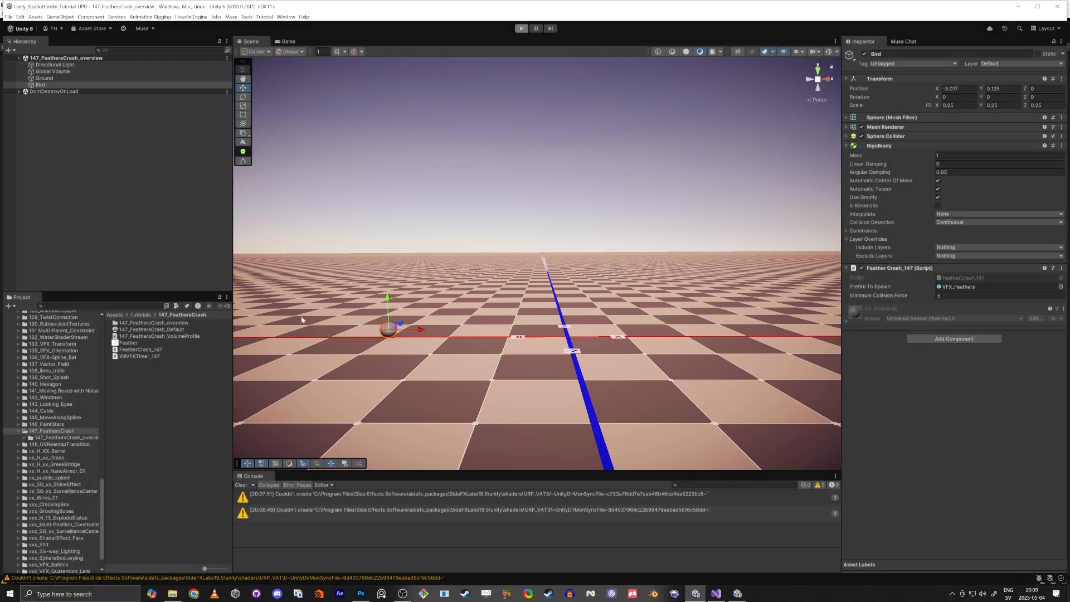
Open the 147_FeathersCrash_Default scene and create a Minimal System VFX graph named 147_FeatherCrash in the 147_FeathersCrash folder.
{"action": "double_click", "coordinate": [154, 329]}
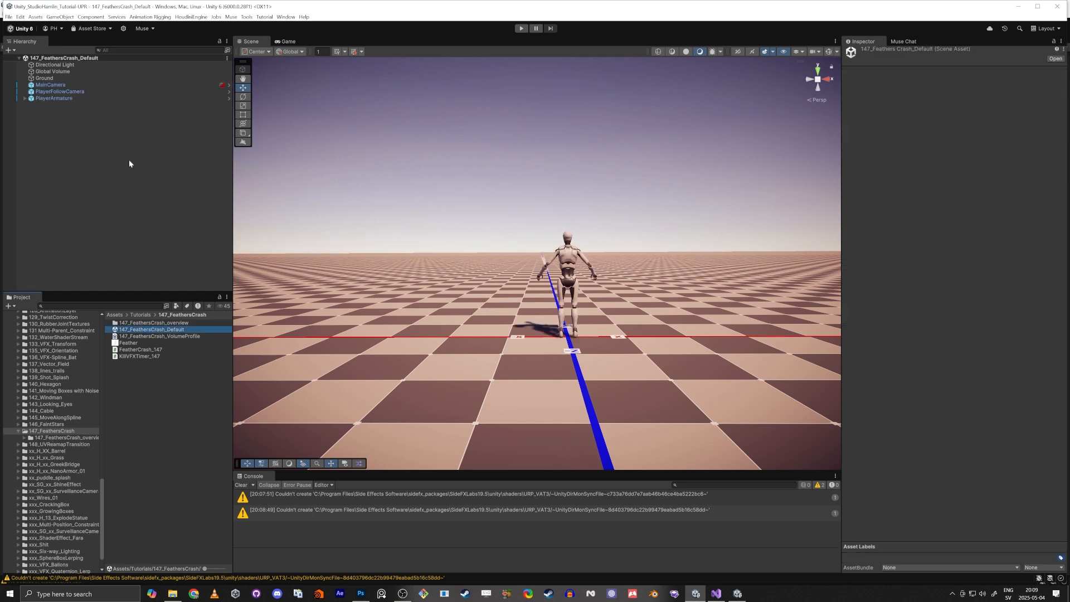
{"action": "right_click", "coordinate": [145, 409]}
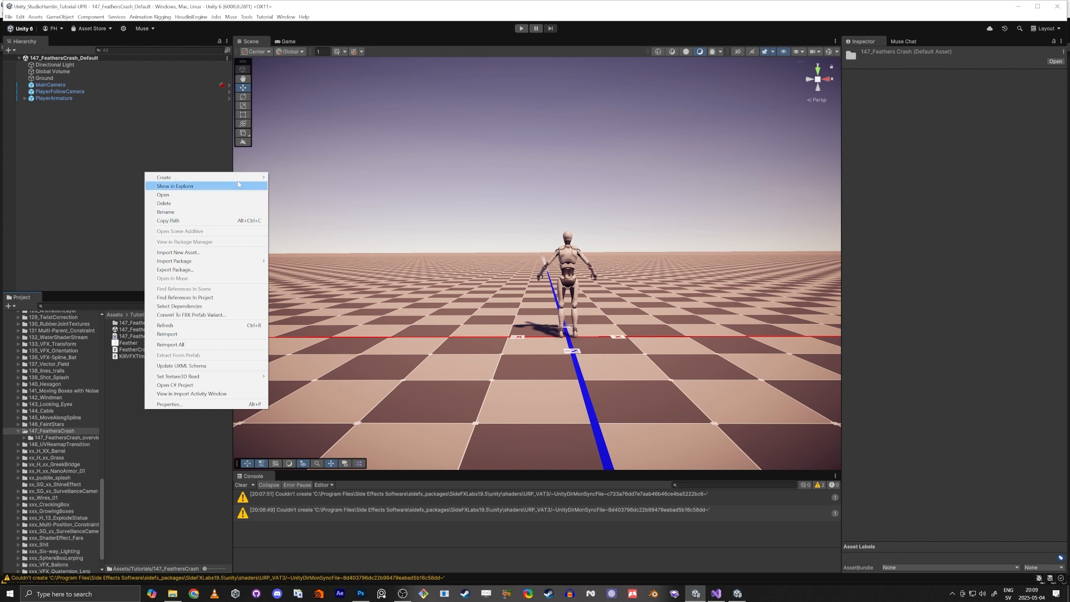
{"action": "mouse_move", "coordinate": [195, 178]}
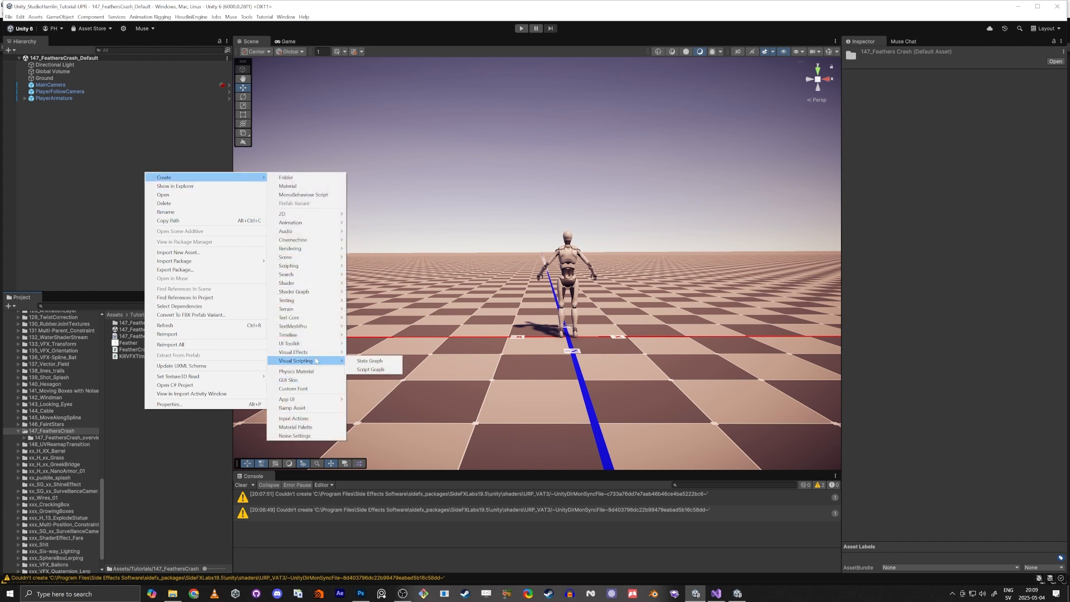
{"action": "mouse_move", "coordinate": [304, 352]}
{"action": "left_click", "coordinate": [383, 354]}
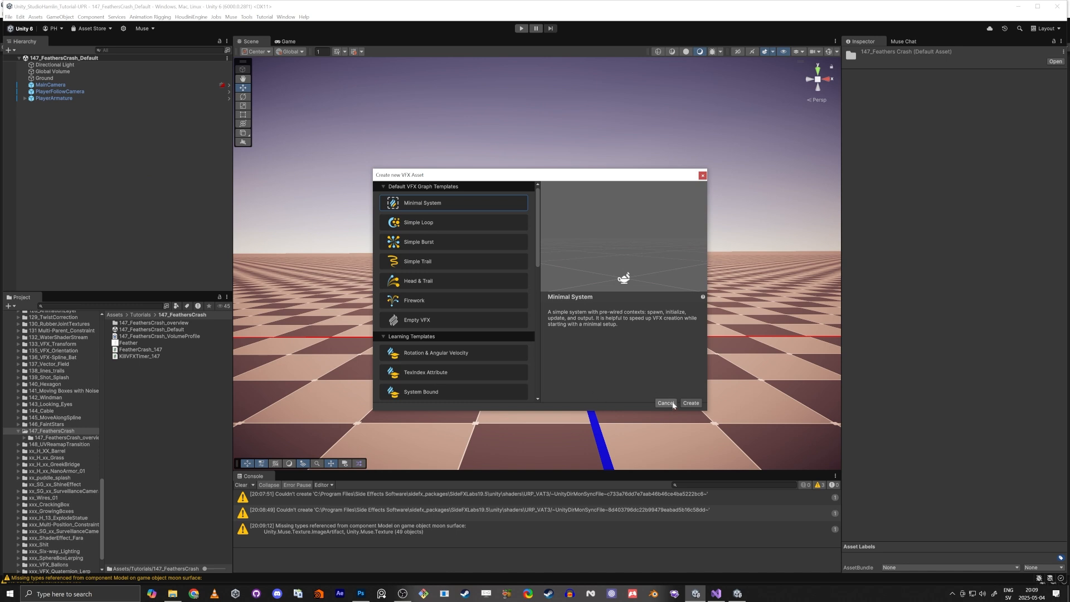
{"action": "left_click", "coordinate": [691, 403]}
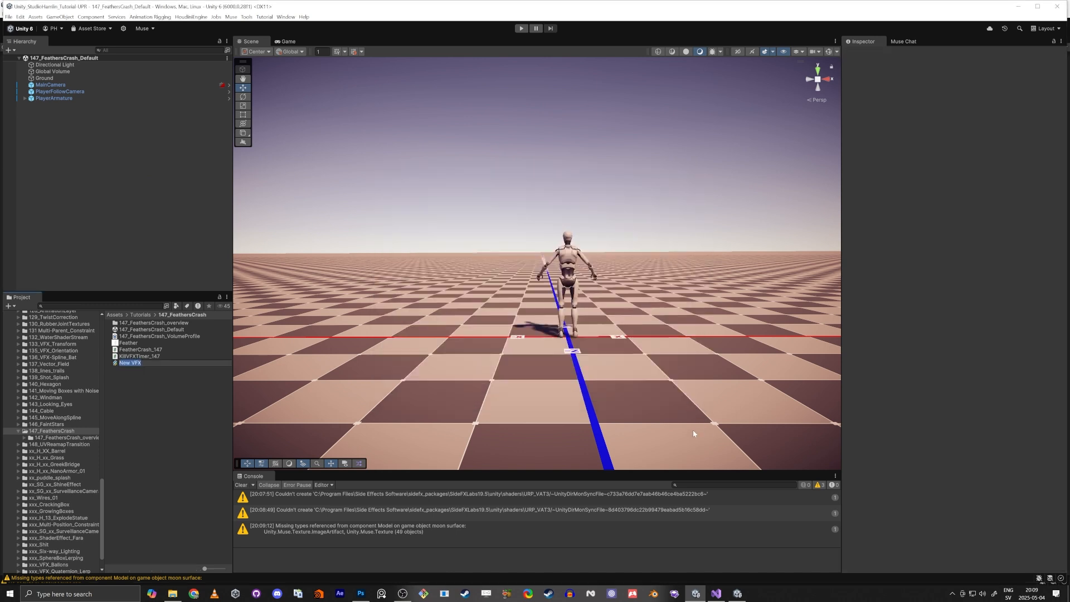
{"action": "type", "text": "147_FeatherCrash"}
{"action": "key", "text": "Return"}
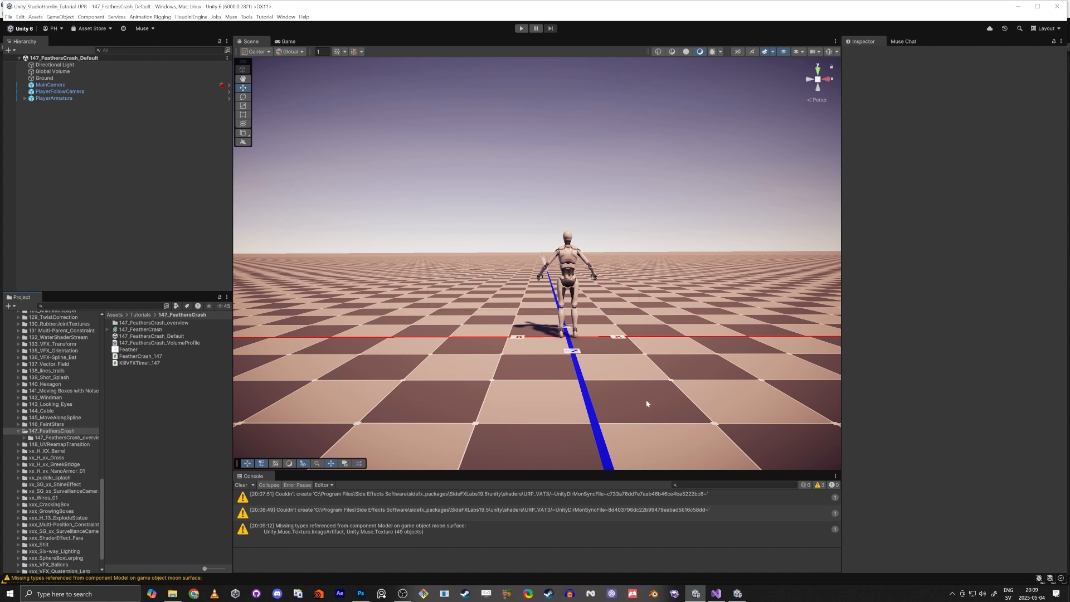
Open the 147_FeatherCrash graph, dock it beside the Game view, and dock the Scene view below the Inspector.
{"action": "left_click", "coordinate": [135, 331]}
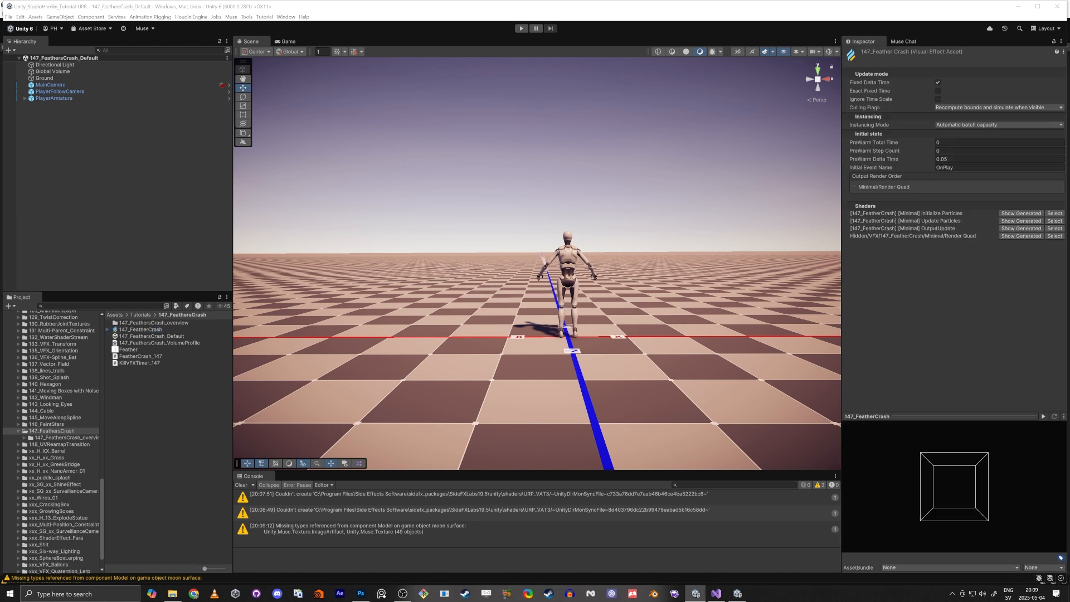
{"action": "left_click_drag", "start_coordinate": [1069, 156], "coordinate": [308, 104]}
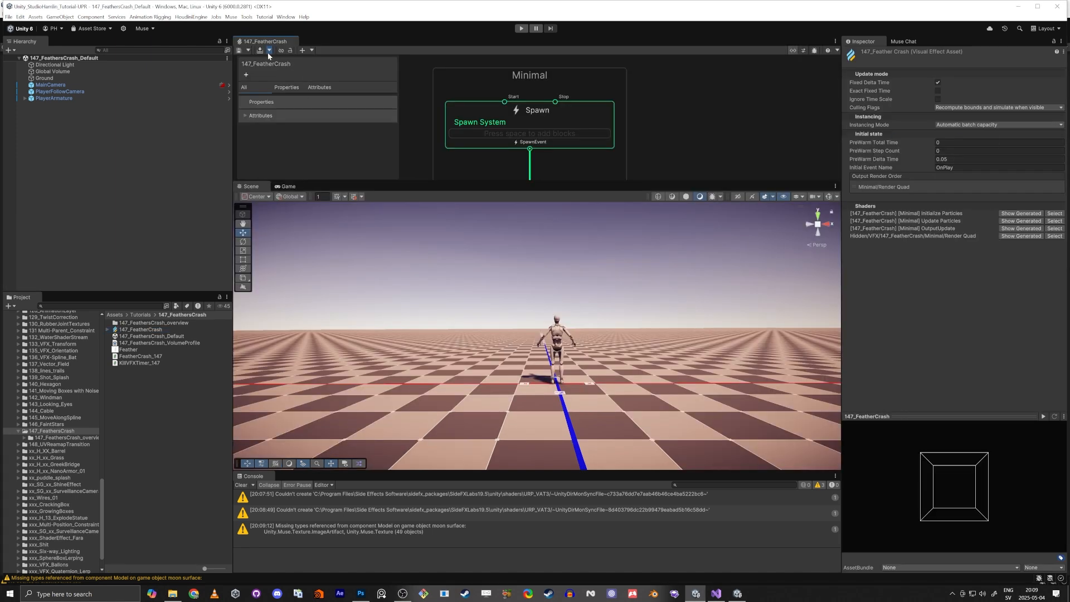
{"action": "left_click_drag", "start_coordinate": [264, 41], "coordinate": [346, 186]}
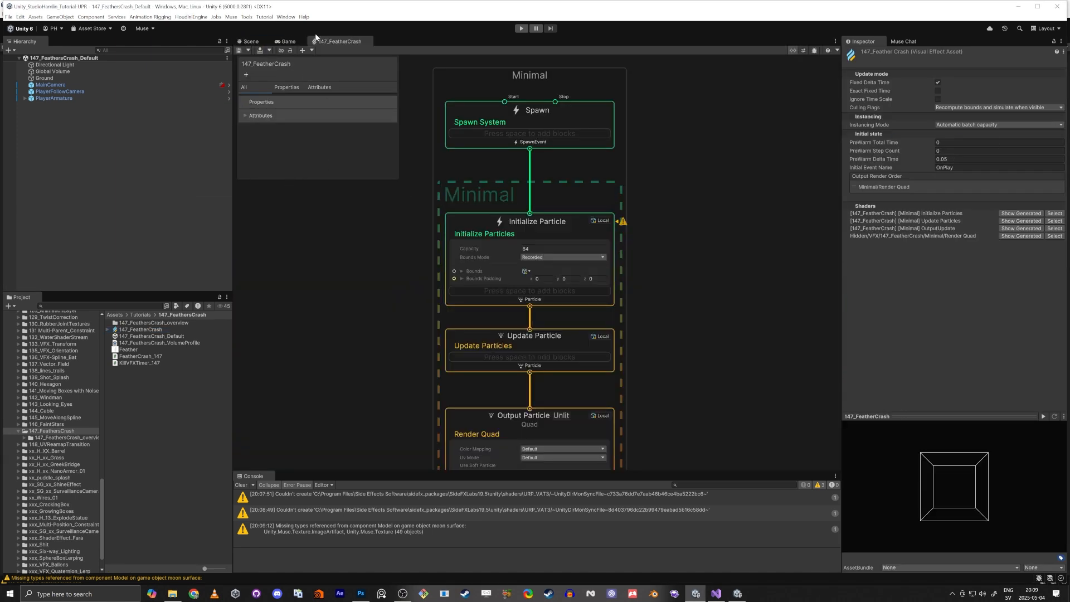
{"action": "left_click_drag", "start_coordinate": [253, 41], "coordinate": [967, 490]}
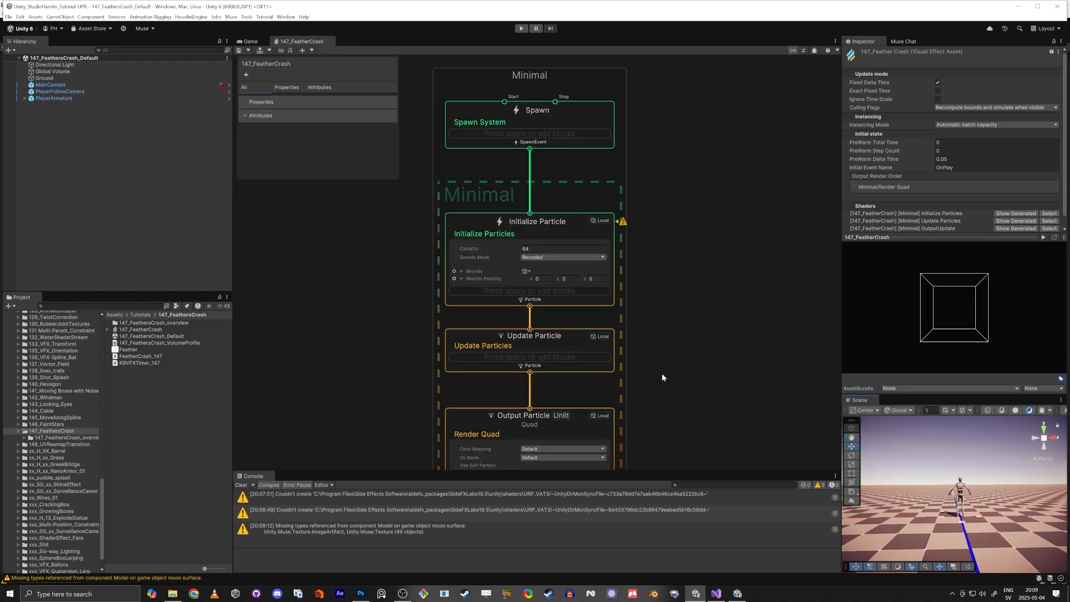
Delete MainCamera, PlayerFollowCamera and PlayerArmature from the scene.
{"action": "left_click", "coordinate": [54, 86]}
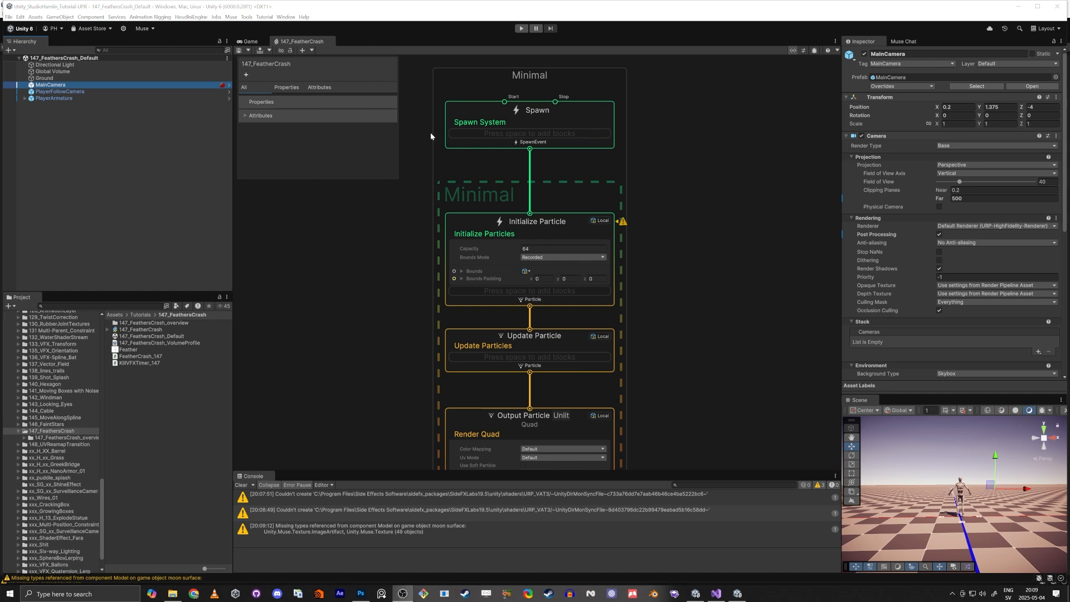
{"action": "right_click", "coordinate": [70, 162]}
{"action": "left_click", "coordinate": [41, 97]}
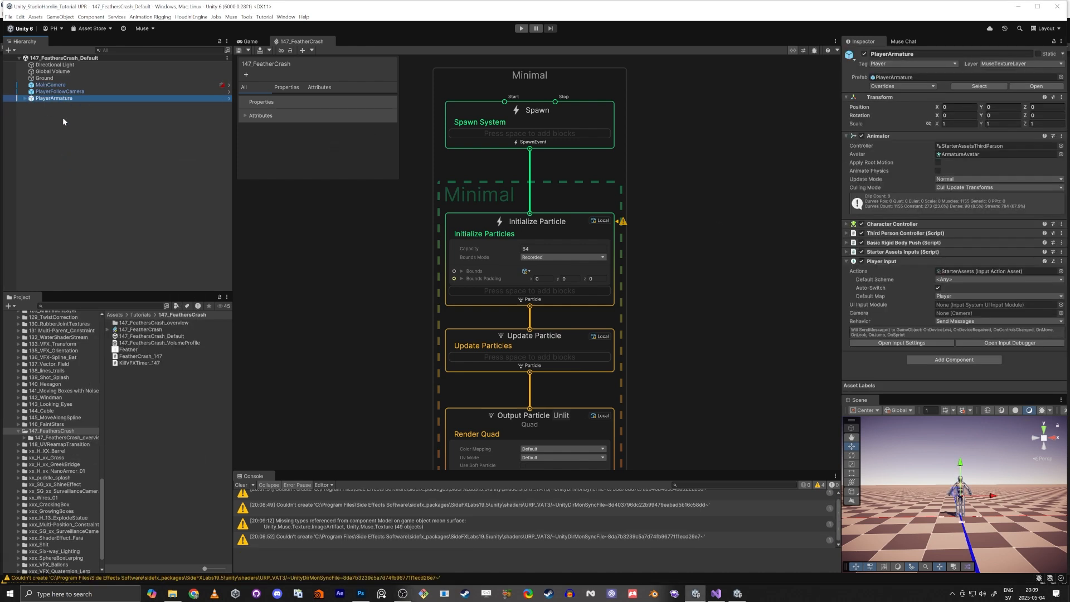
{"action": "left_click", "coordinate": [58, 84], "text": "shift"}
{"action": "key", "text": "Delete"}
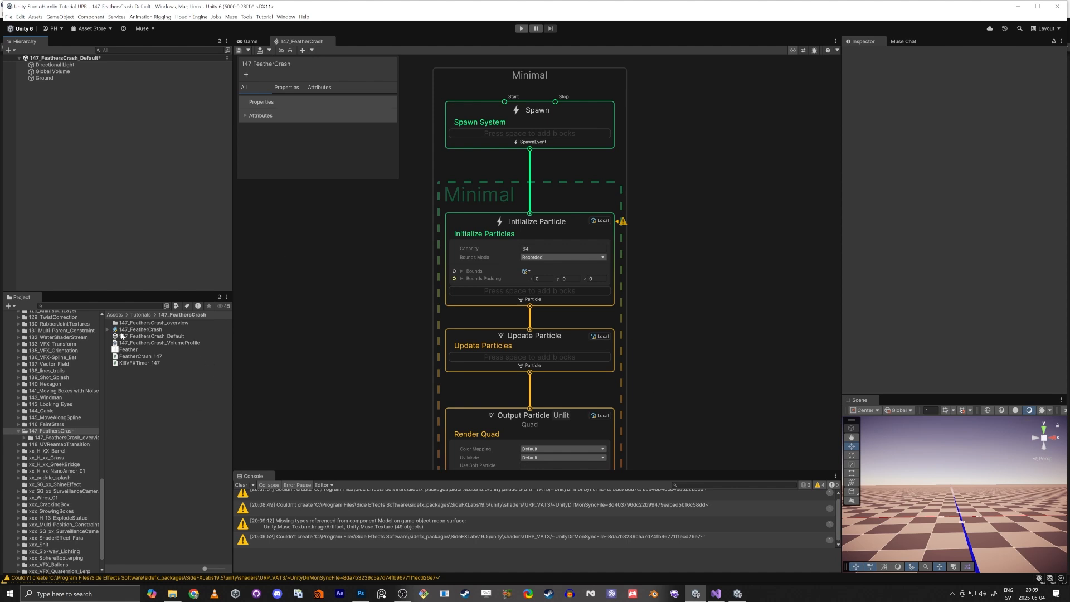
Place the 147_FeatherCrash visual effect asset in the scene as a new object.
{"action": "left_click_drag", "start_coordinate": [126, 333], "coordinate": [95, 163]}
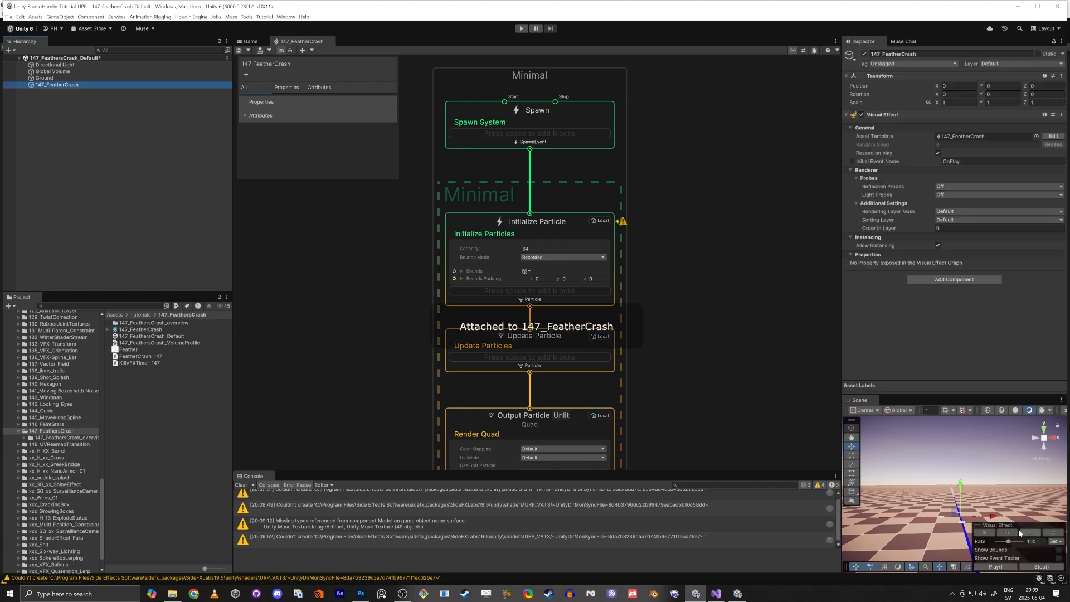
{"action": "key", "text": "w"}
{"action": "right_click_drag", "start_coordinate": [968, 502], "coordinate": [1003, 513]}
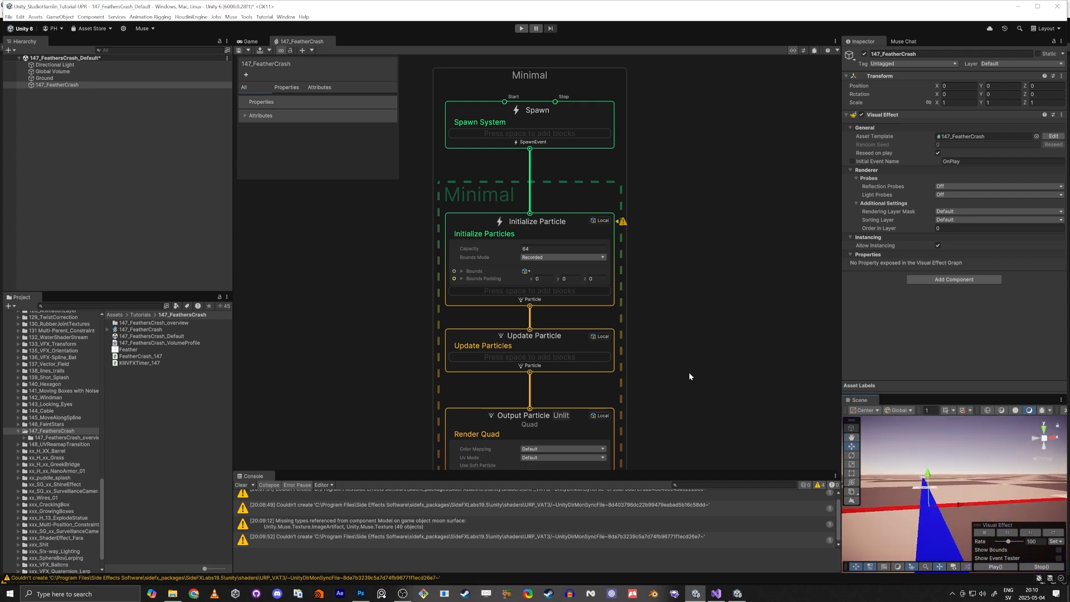
Add a Constant Spawn Rate block to the Spawn context and frame the 147_FeatherCrash object in the Scene view.
{"action": "left_click", "coordinate": [474, 105]}
{"action": "key", "text": "f"}
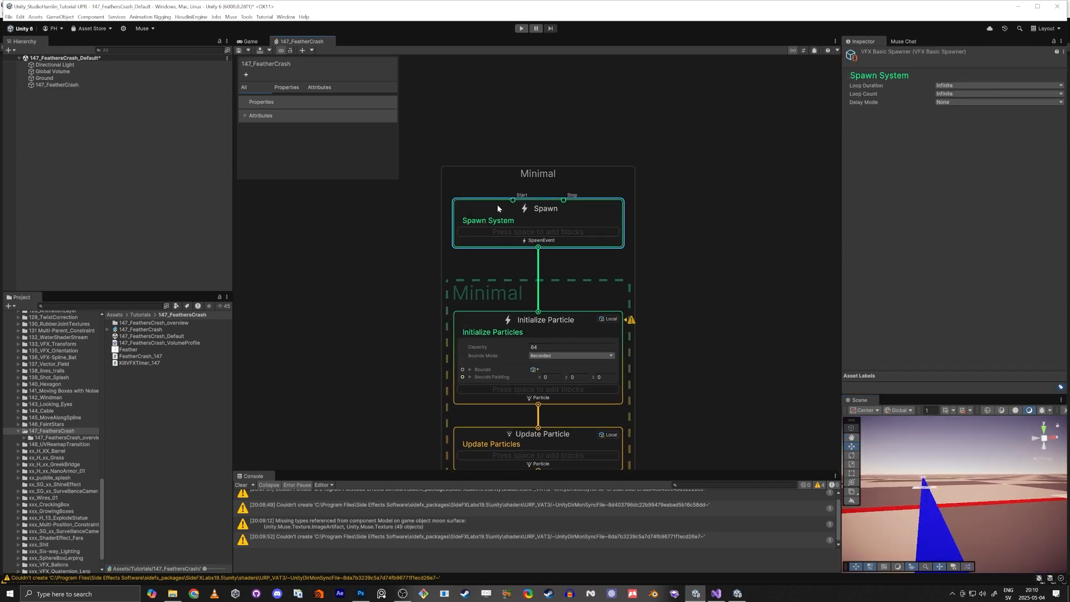
{"action": "key", "text": "space"}
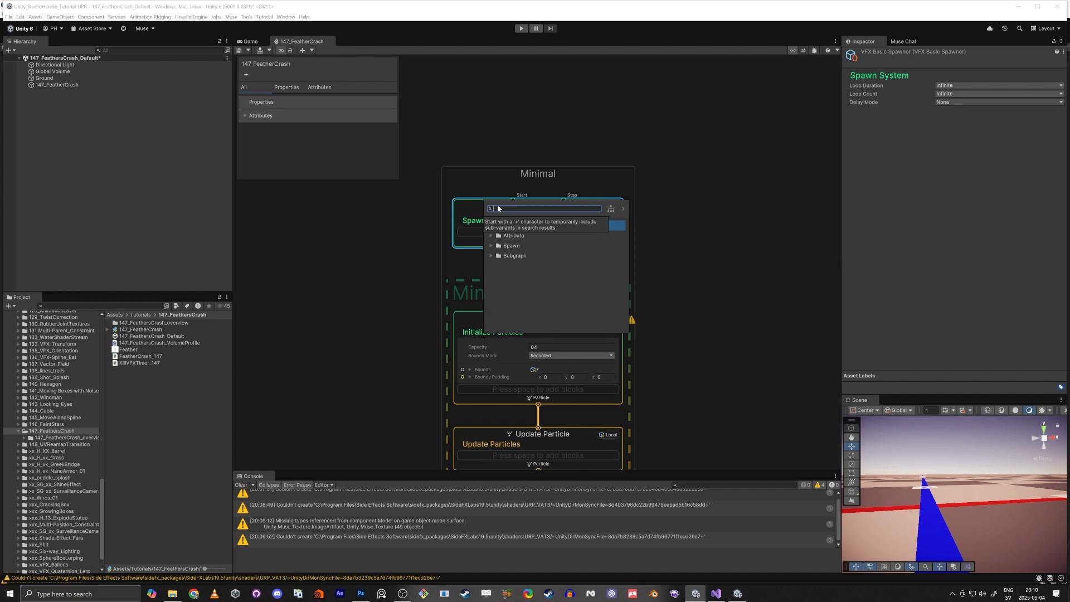
{"action": "left_click", "coordinate": [490, 245]}
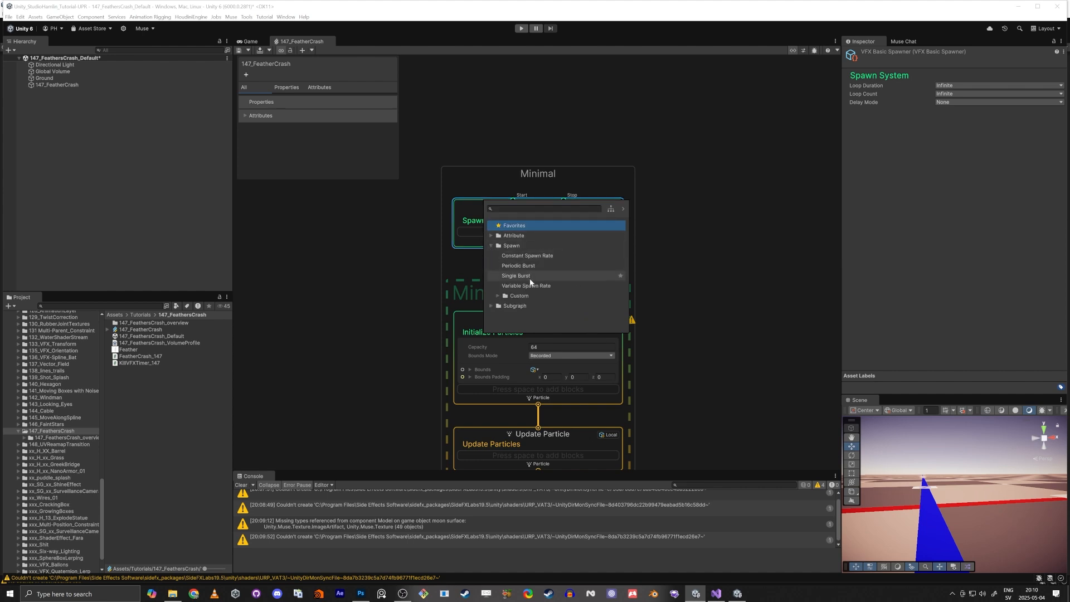
{"action": "left_click", "coordinate": [525, 257]}
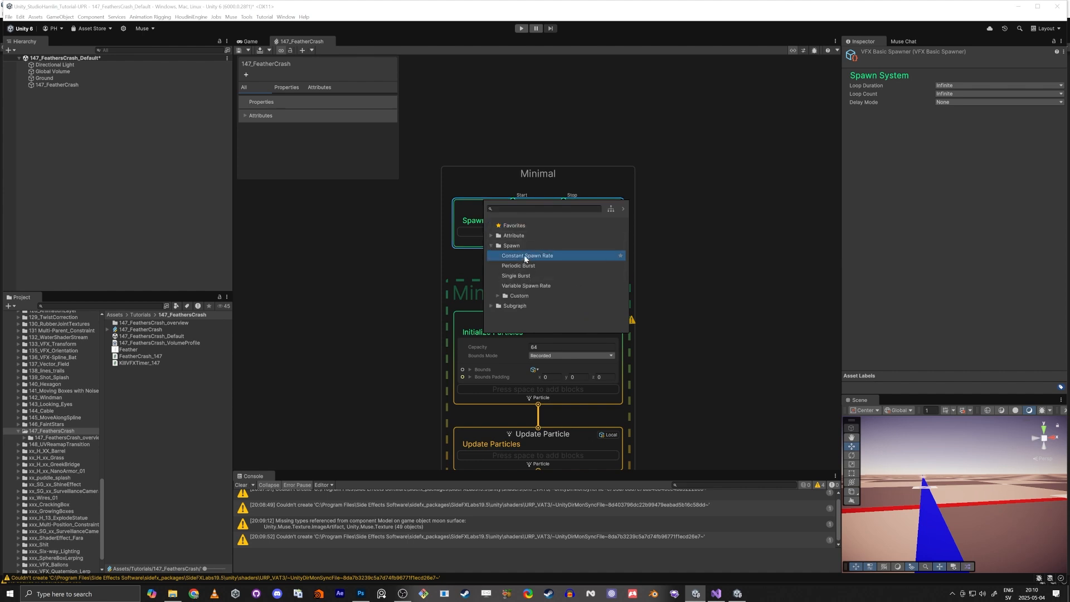
{"action": "left_click", "coordinate": [525, 258]}
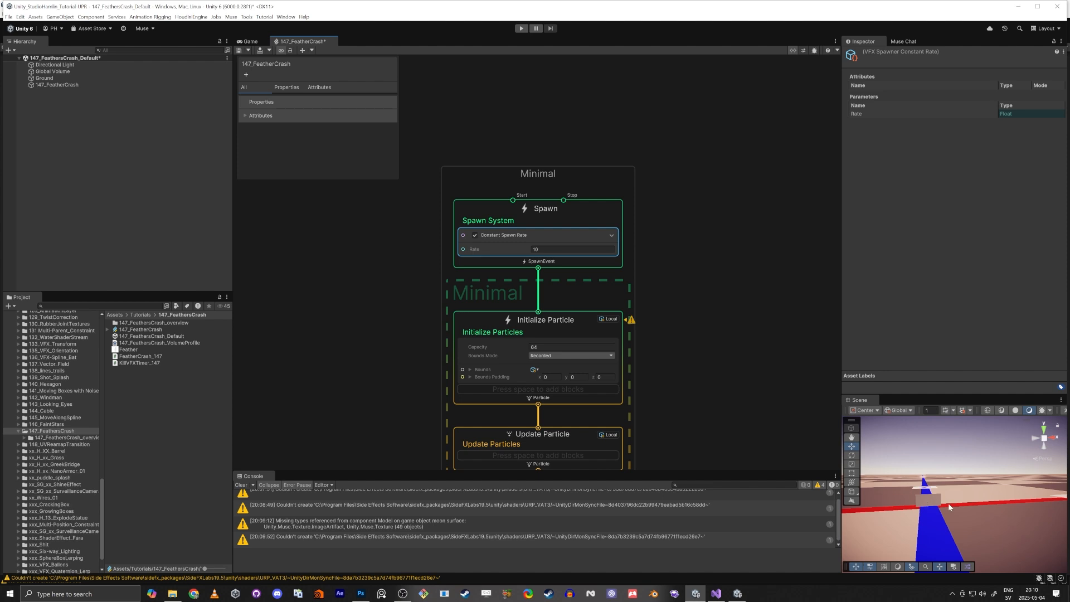
{"action": "left_click", "coordinate": [56, 85]}
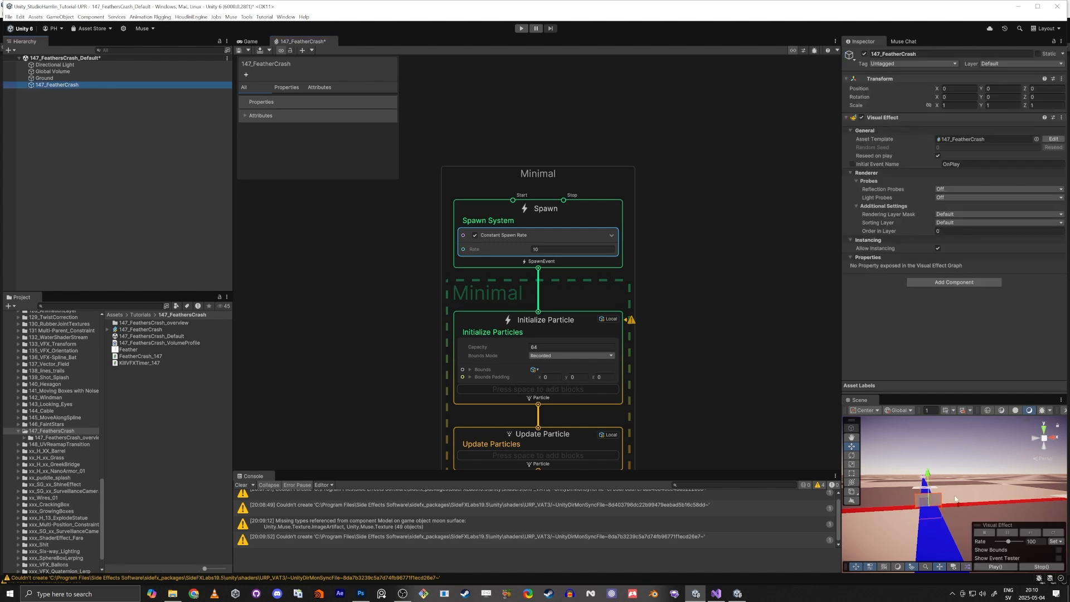
{"action": "key", "text": "f"}
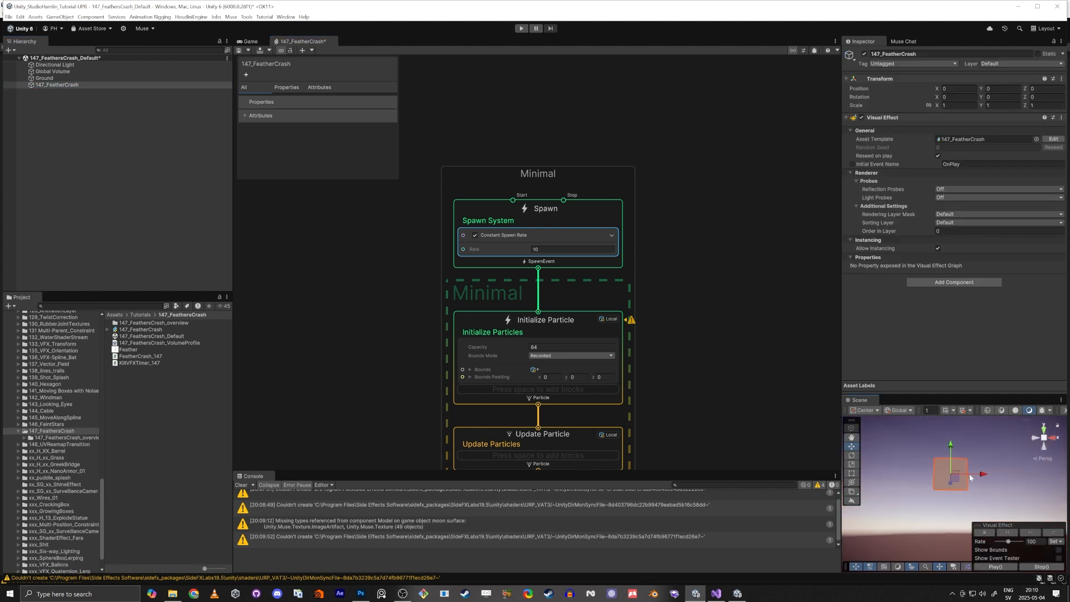
Delete the Output Particle Unlit Quad context from the graph.
{"action": "middle_click_drag", "start_coordinate": [298, 295], "coordinate": [320, 230]}
{"action": "scroll", "coordinate": [320, 230], "scroll_direction": "down", "scroll_amount": 4}
{"action": "middle_click_drag", "start_coordinate": [413, 340], "coordinate": [549, 254]}
{"action": "scroll", "coordinate": [640, 324], "scroll_direction": "up", "scroll_amount": 7}
{"action": "scroll", "coordinate": [564, 280], "scroll_direction": "down", "scroll_amount": 1}
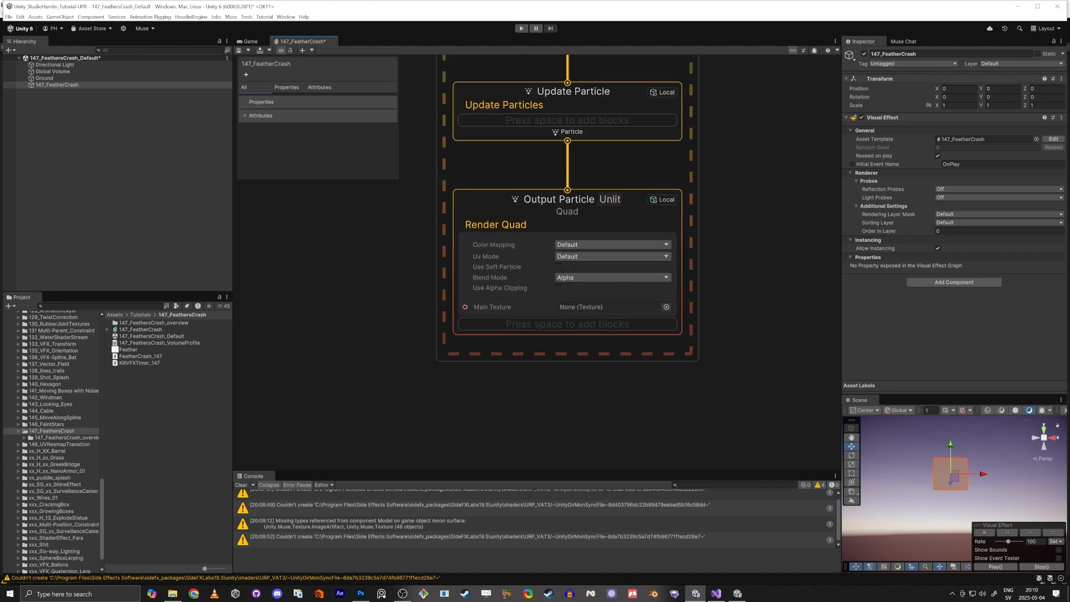
{"action": "left_click", "coordinate": [565, 208]}
{"action": "key", "text": "Delete"}
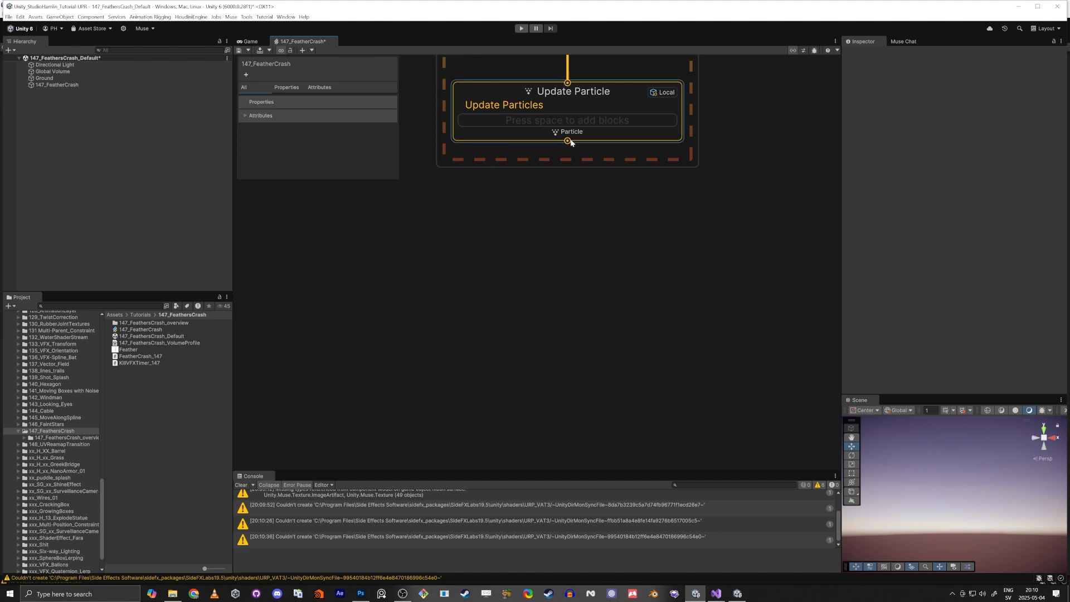
Add an Output Particle URP Lit Quad context fed by Update Particle and position it below that context.
{"action": "left_click_drag", "start_coordinate": [568, 140], "coordinate": [553, 312]}
{"action": "type", "text": "out"}
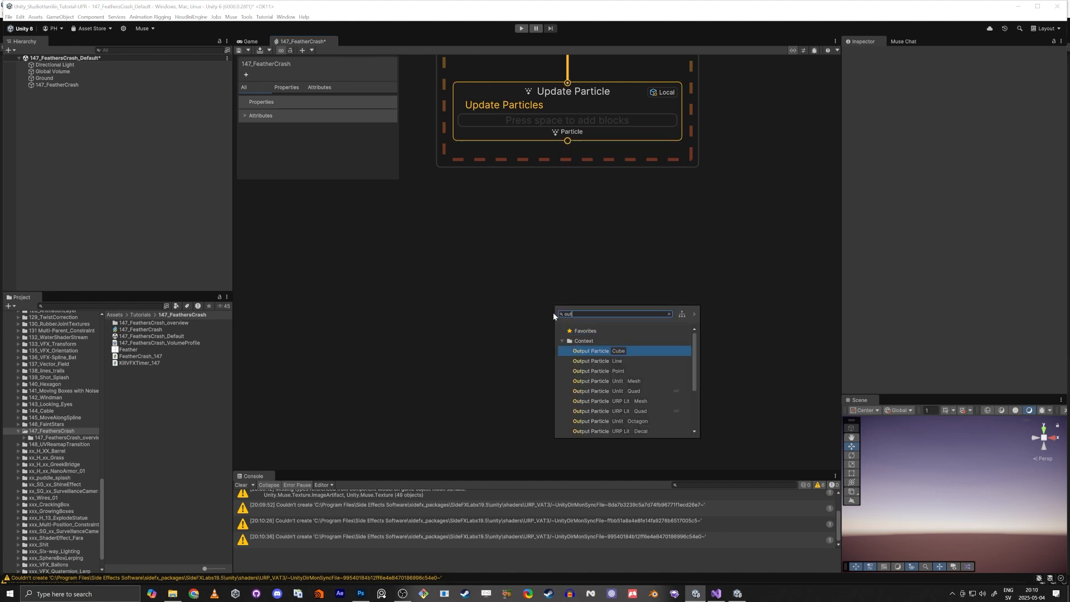
{"action": "type", "text": "put particle urp"}
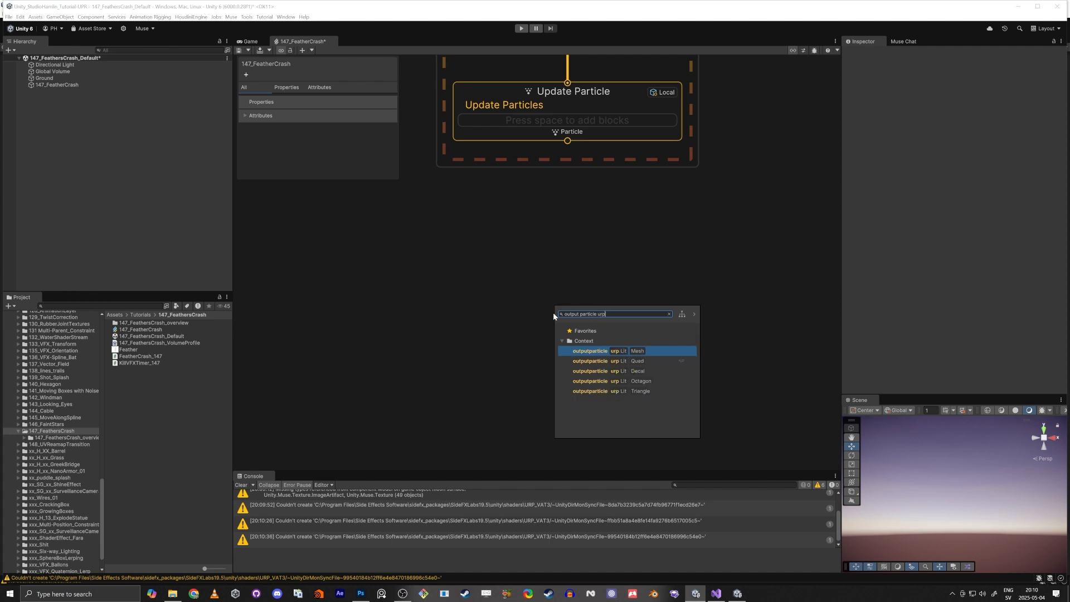
{"action": "key", "text": "Down"}
{"action": "key", "text": "Return"}
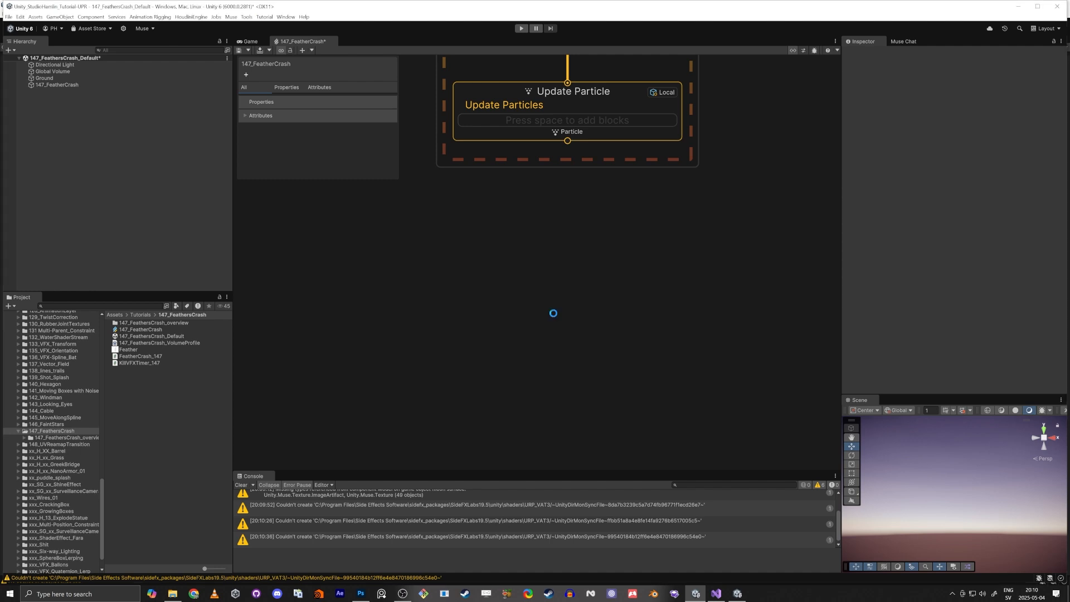
{"action": "middle_click_drag", "start_coordinate": [417, 362], "coordinate": [460, 211]}
{"action": "scroll", "coordinate": [461, 211], "scroll_direction": "down", "scroll_amount": 1}
{"action": "left_click_drag", "start_coordinate": [564, 204], "coordinate": [550, 203]}
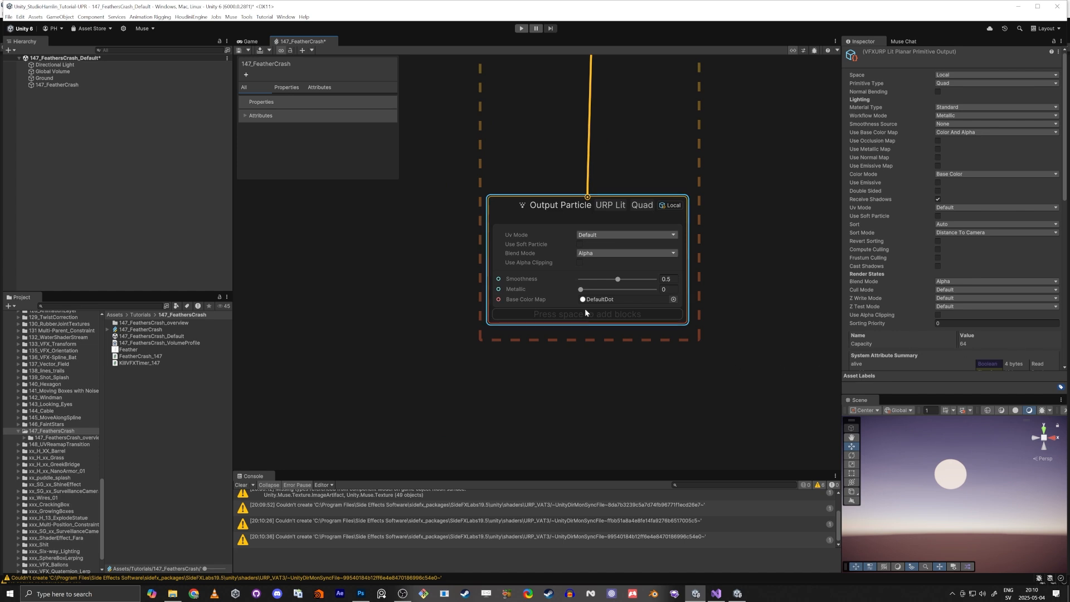
Open the Feather texture in Photoshop, examine the feather's shape and transparent background, and return to Unity.
{"action": "middle_click_drag", "start_coordinate": [411, 256], "coordinate": [418, 309]}
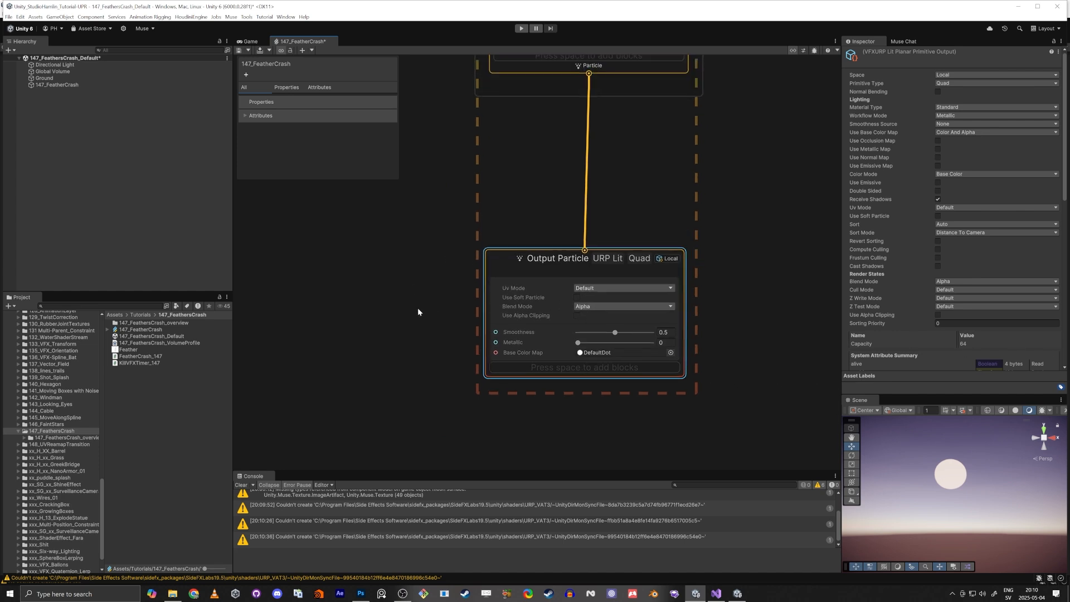
{"action": "double_click", "coordinate": [149, 350]}
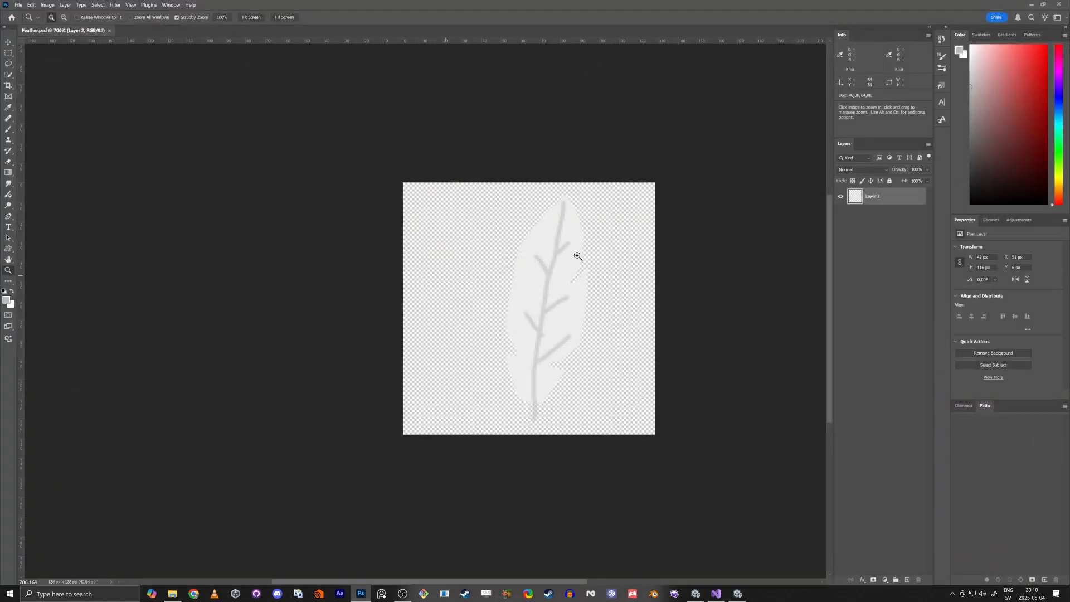
{"action": "mouse_move", "coordinate": [552, 273]}
{"action": "left_mouse_down"}
{"action": "mouse_move", "coordinate": [576, 270]}
{"action": "mouse_move", "coordinate": [563, 269]}
{"action": "left_mouse_up"}
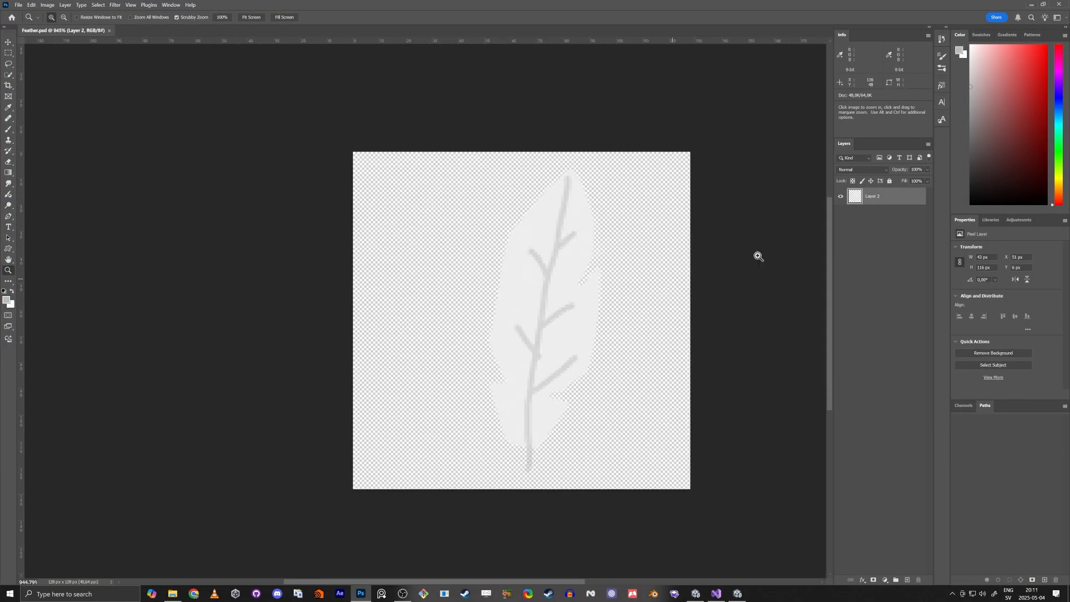
{"action": "left_click", "coordinate": [855, 196], "text": "ctrl"}
{"action": "key", "text": "m"}
{"action": "left_click", "coordinate": [557, 325]}
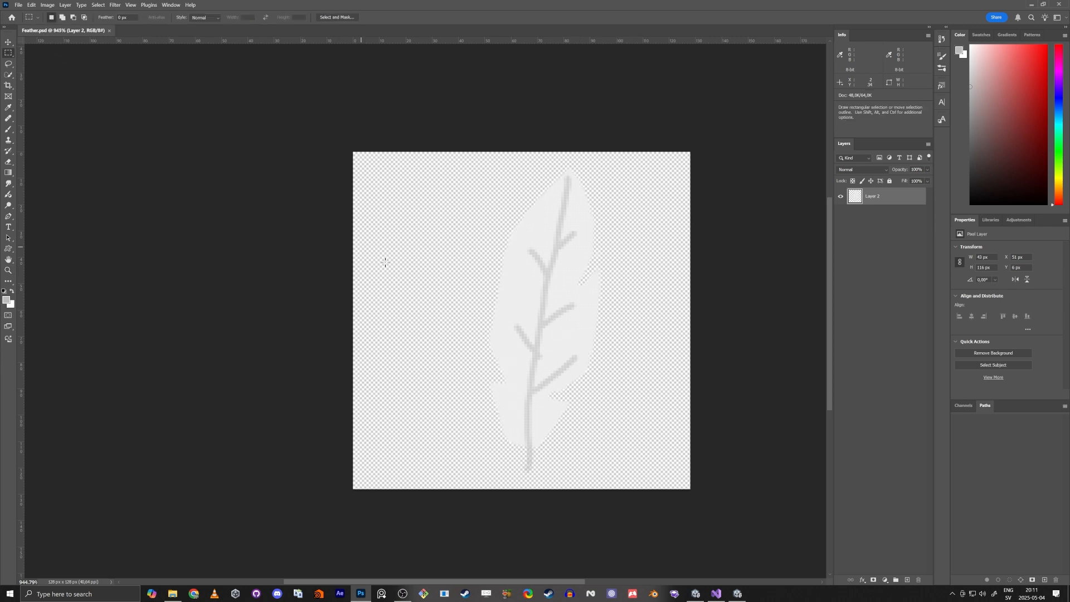
{"action": "key", "text": "alt+Tab"}
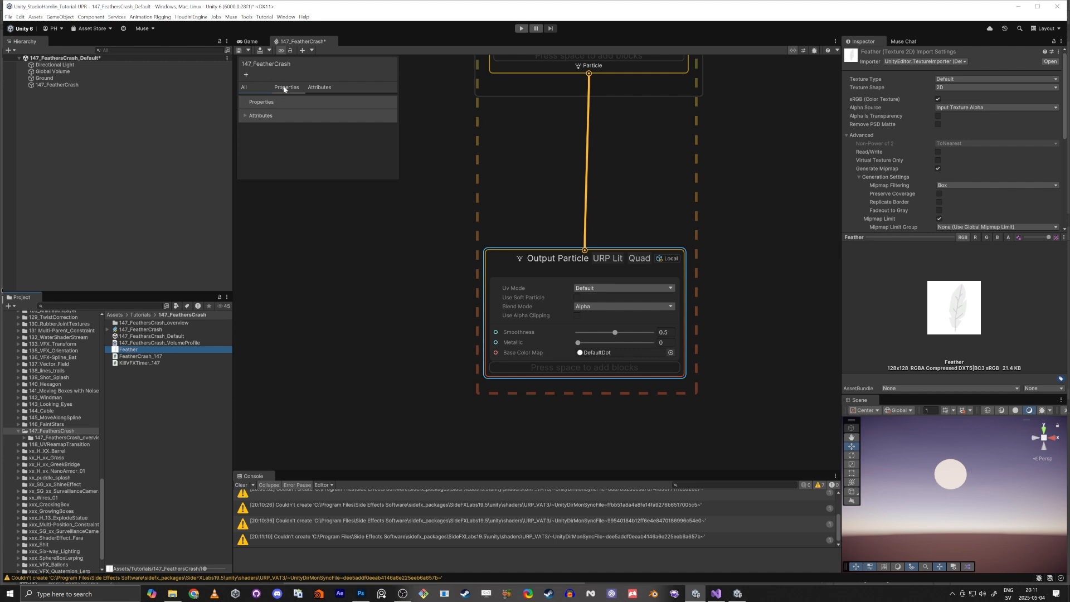
Add a Texture 2D property named Diffuse to the graph's blackboard.
{"action": "left_click", "coordinate": [245, 74]}
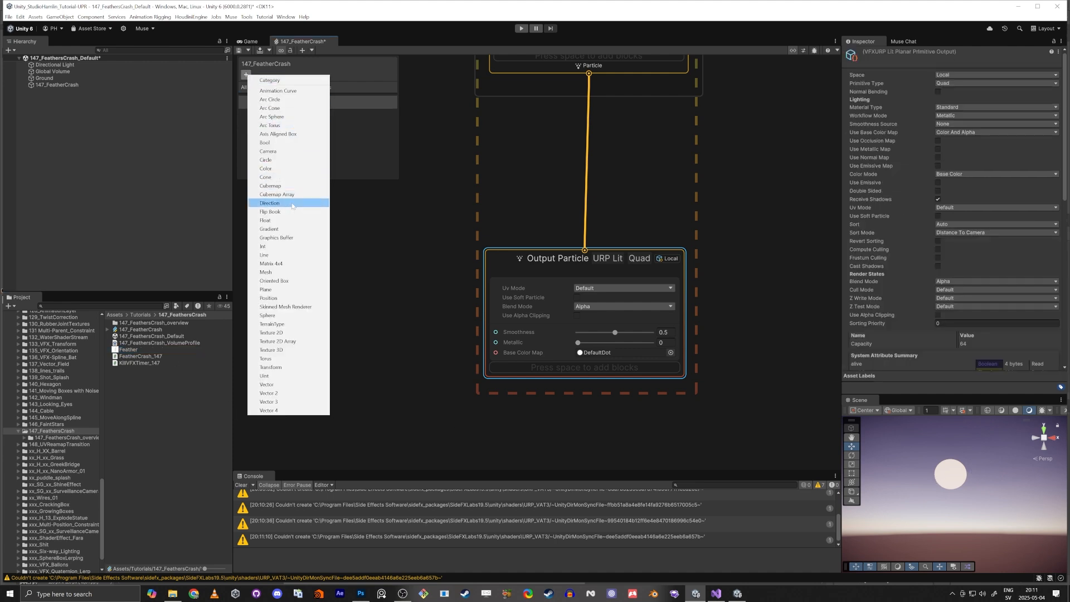
{"action": "left_click", "coordinate": [273, 333]}
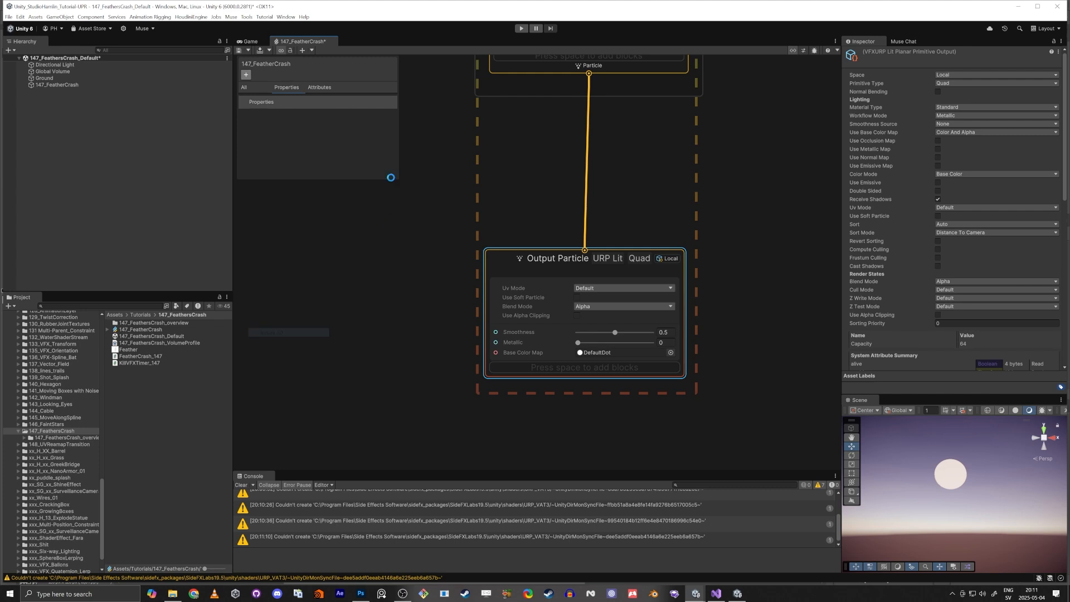
{"action": "type", "text": "D"}
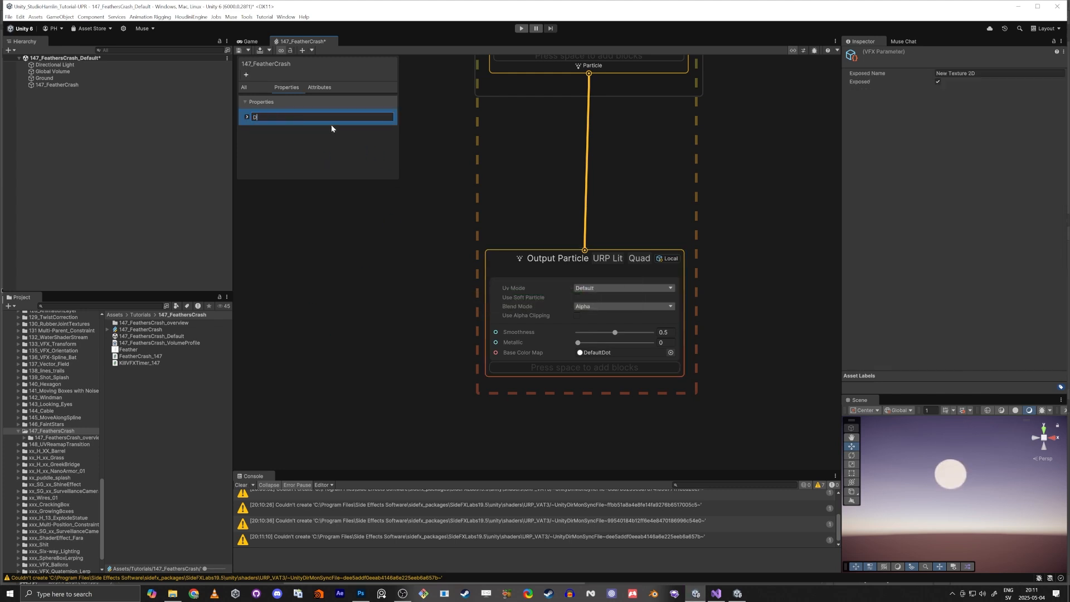
{"action": "type", "text": "iffuse"}
{"action": "key", "text": "Return"}
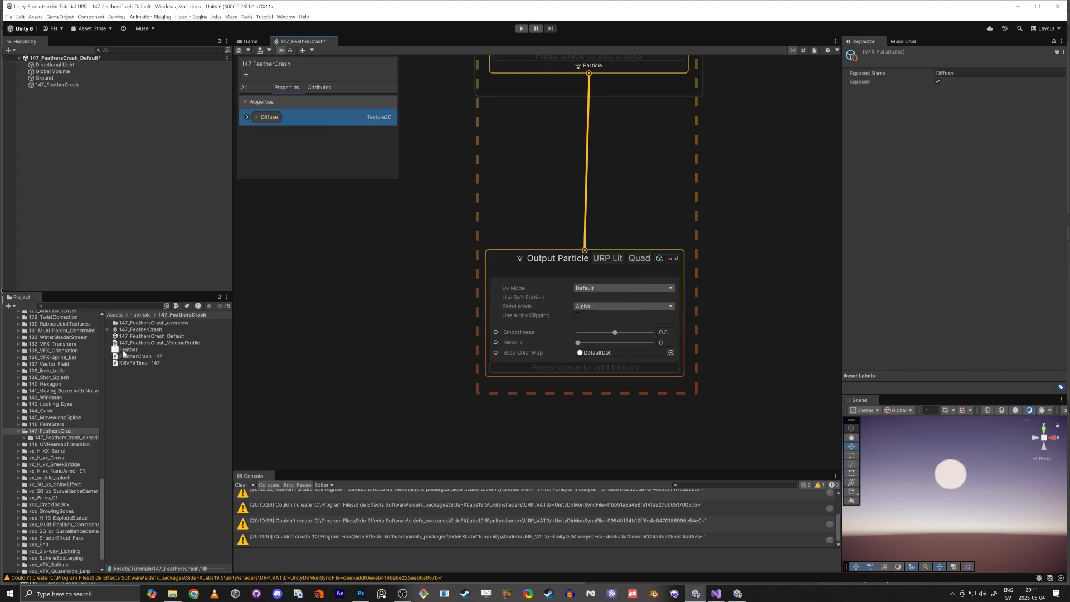
Assign the Feather texture as the Diffuse property's value and save the graph.
{"action": "left_click", "coordinate": [248, 117]}
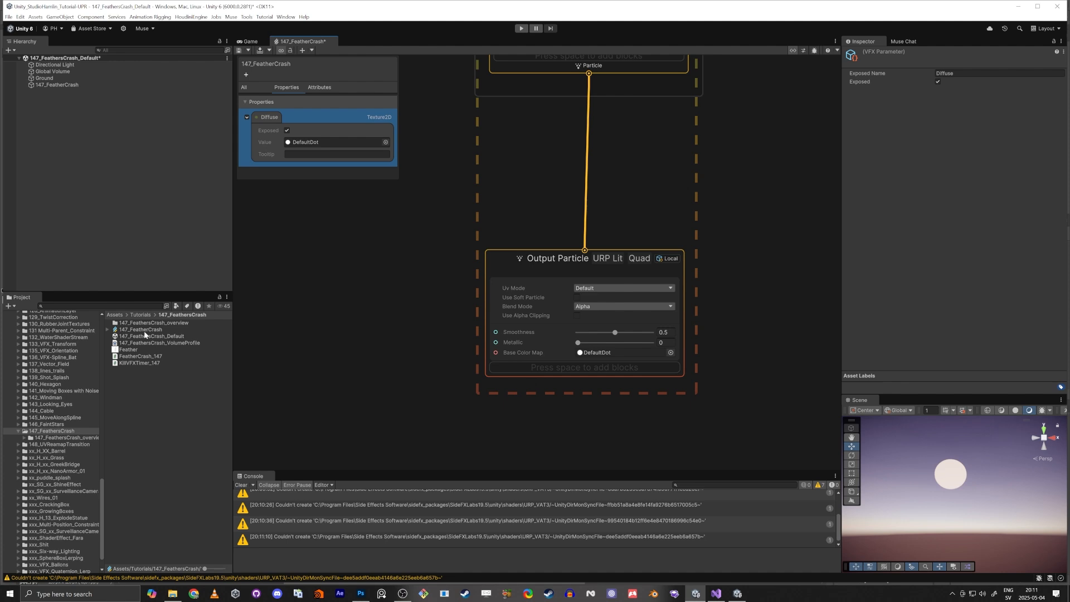
{"action": "left_click_drag", "start_coordinate": [123, 351], "coordinate": [330, 143]}
{"action": "left_click", "coordinate": [239, 50]}
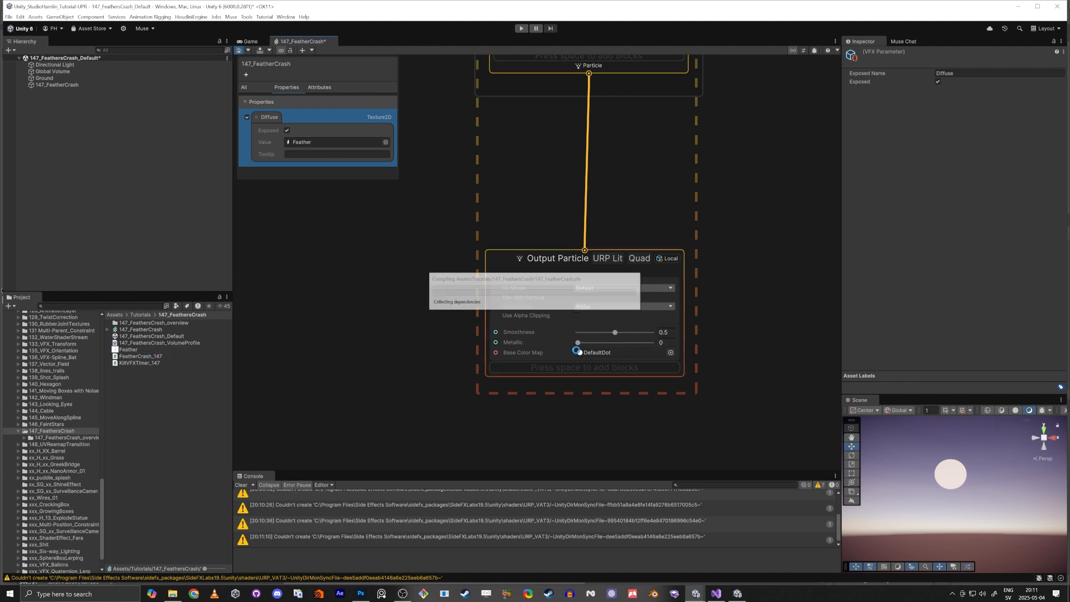
Place a Diffuse node beside the URP Lit Quad output and connect it to Base Color Map.
{"action": "left_click_drag", "start_coordinate": [268, 118], "coordinate": [490, 352]}
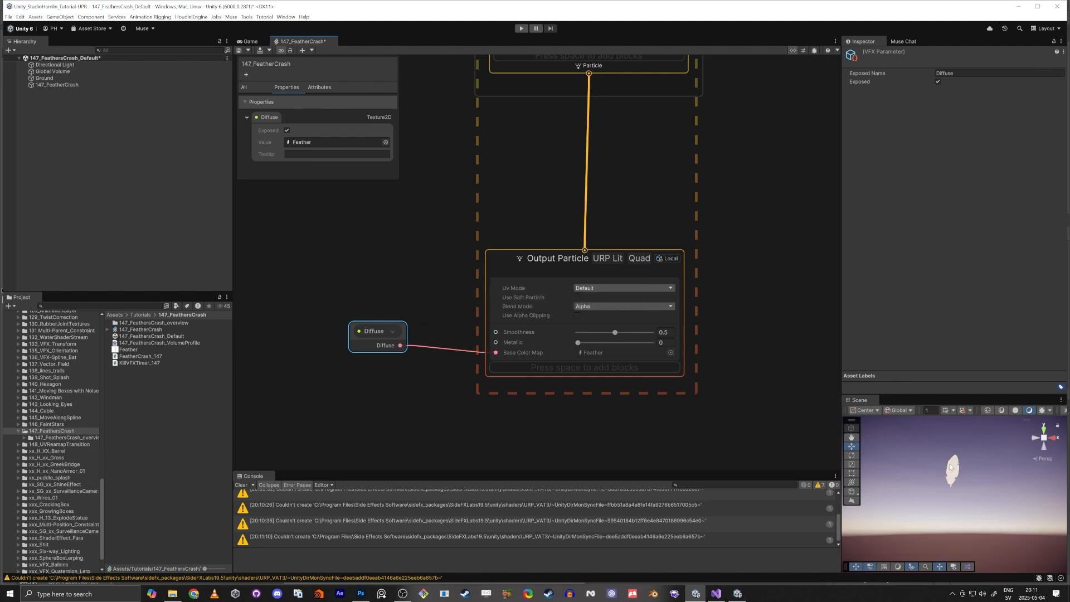
{"action": "key", "text": "s"}
{"action": "right_click_drag", "start_coordinate": [941, 461], "coordinate": [949, 479]}
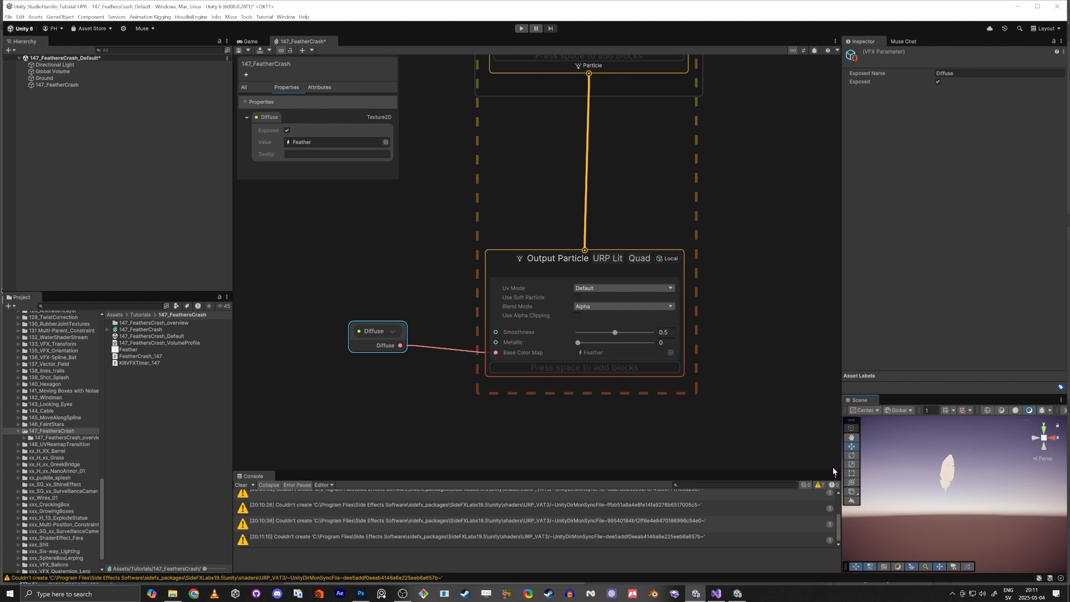
Delete the Minimal group around the contexts and space the Spawn, Initialize Particle and Update Particle contexts farther apart vertically.
{"action": "middle_click_drag", "start_coordinate": [423, 231], "coordinate": [471, 365]}
{"action": "scroll", "coordinate": [472, 365], "scroll_direction": "down", "scroll_amount": 5}
{"action": "middle_click_drag", "start_coordinate": [464, 248], "coordinate": [435, 315]}
{"action": "scroll", "coordinate": [460, 278], "scroll_direction": "up", "scroll_amount": 4}
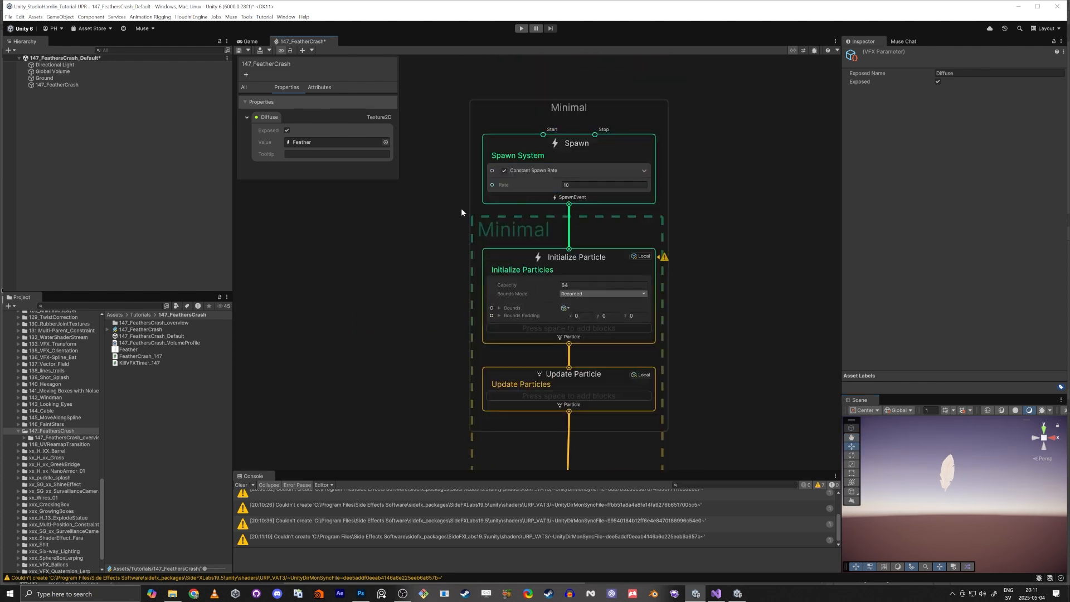
{"action": "left_click", "coordinate": [507, 101]}
{"action": "key", "text": "Delete"}
{"action": "left_click_drag", "start_coordinate": [518, 144], "coordinate": [516, 67]}
{"action": "middle_click_drag", "start_coordinate": [451, 162], "coordinate": [462, 239]}
{"action": "left_click_drag", "start_coordinate": [541, 143], "coordinate": [524, 80]}
{"action": "left_click_drag", "start_coordinate": [533, 422], "coordinate": [534, 276]}
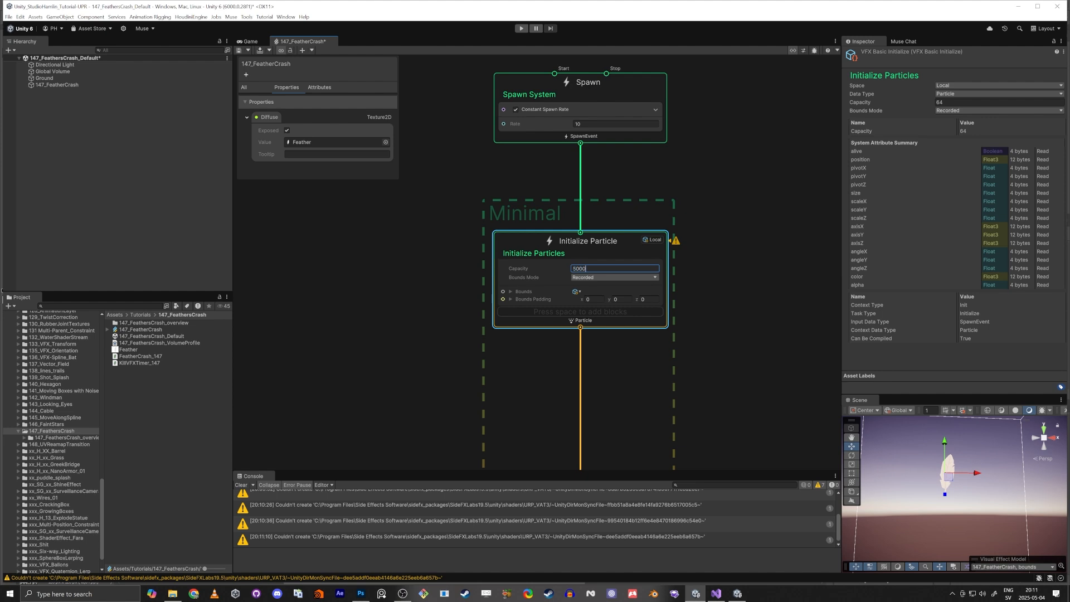
Set the Initialize Particle capacity to 5000 and collapse the Diffuse property's settings.
{"action": "left_click", "coordinate": [460, 286]}
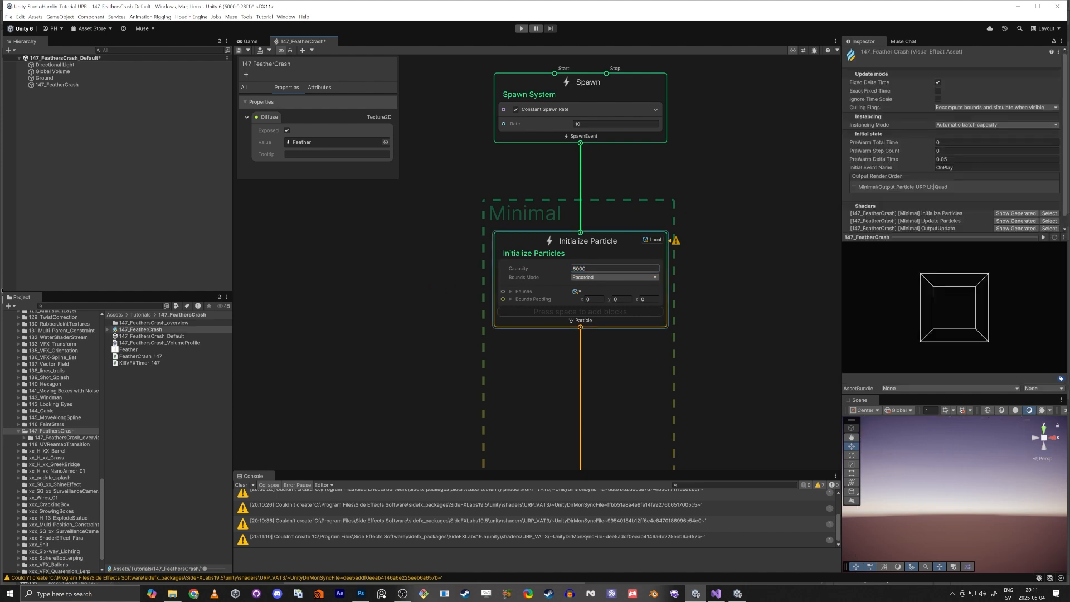
{"action": "left_click", "coordinate": [247, 118]}
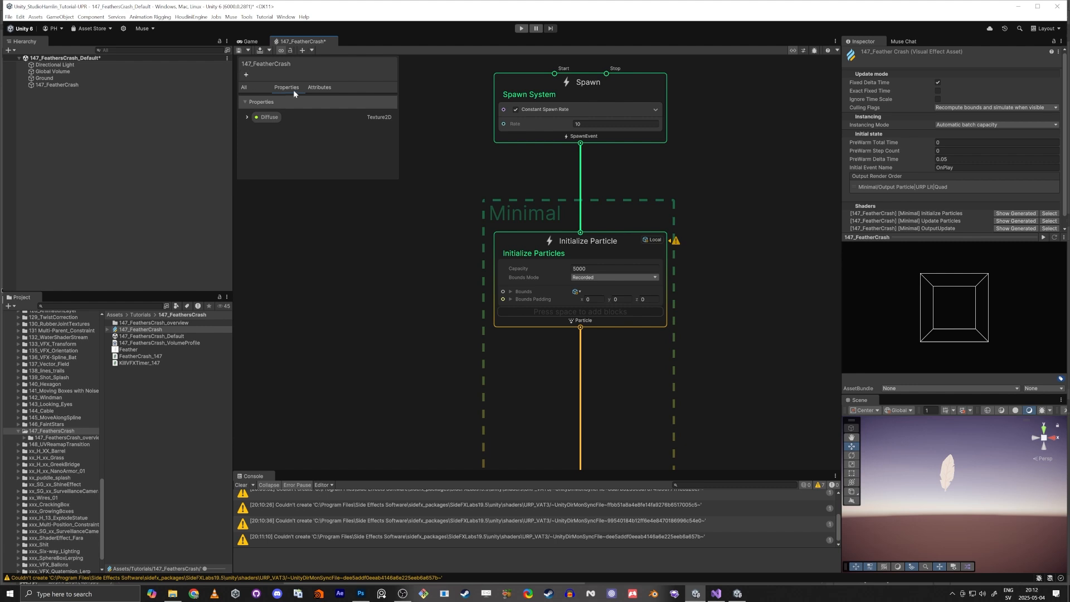
Add an Int property named Feathers Count and place its node in the graph beside Initialize Particle.
{"action": "left_click", "coordinate": [245, 75]}
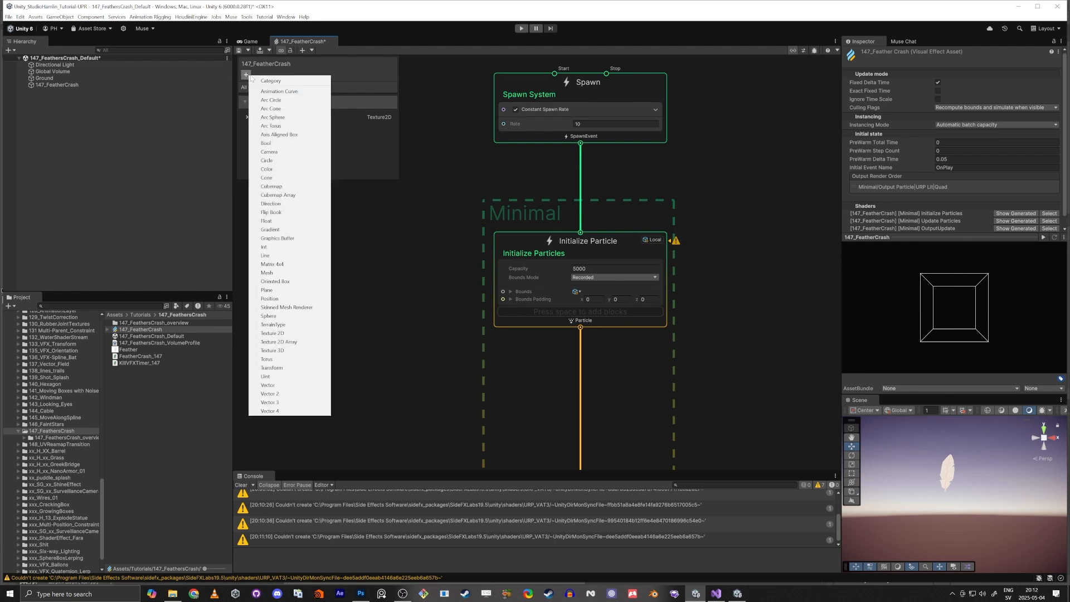
{"action": "left_click", "coordinate": [276, 247]}
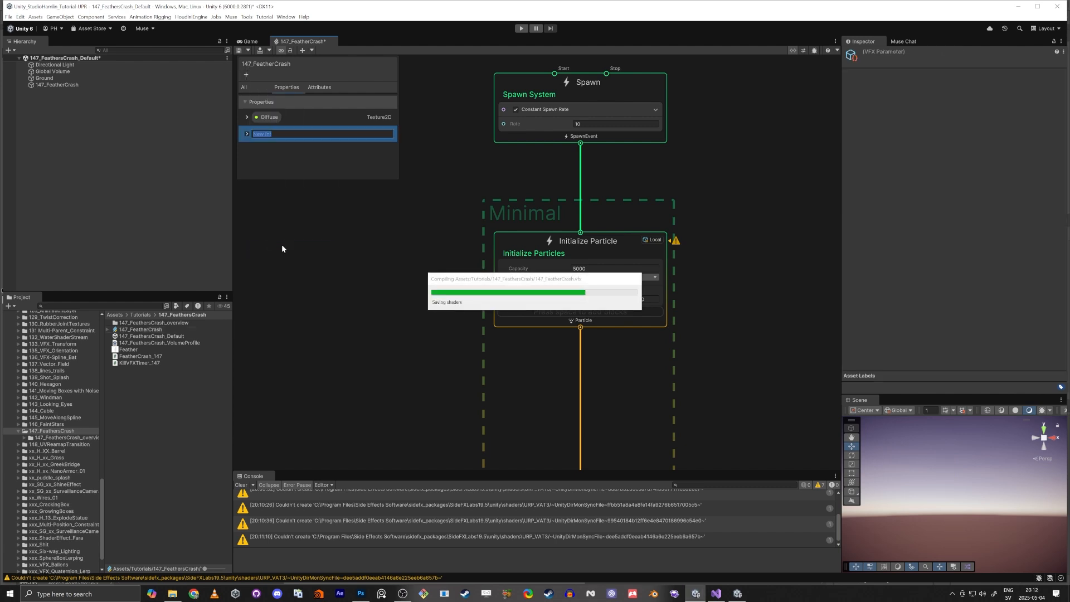
{"action": "type", "text": "Feather"}
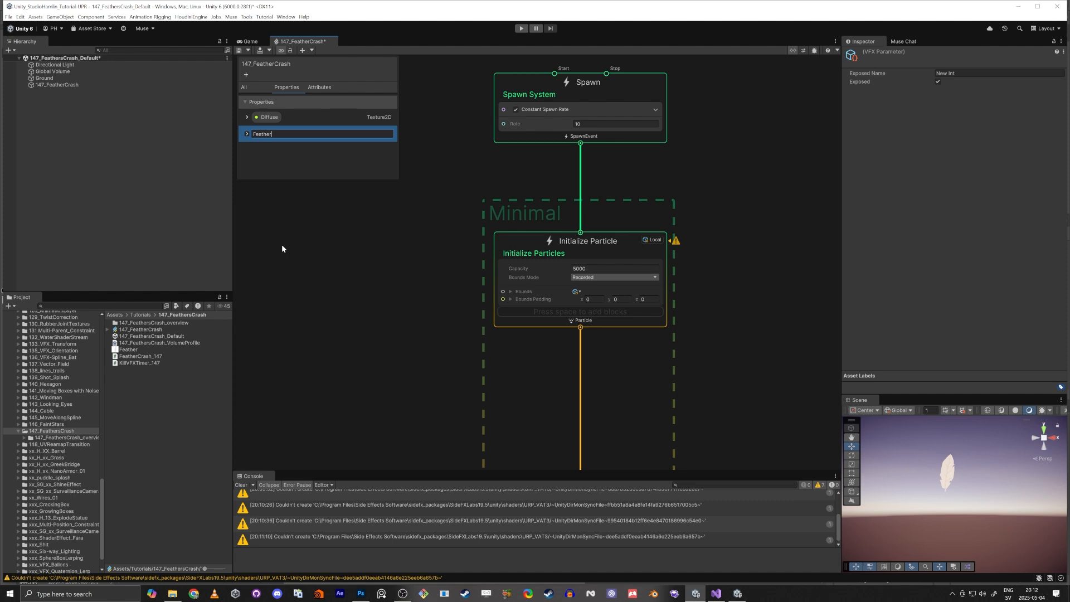
{"action": "type", "text": "s Count"}
{"action": "key", "text": "Return"}
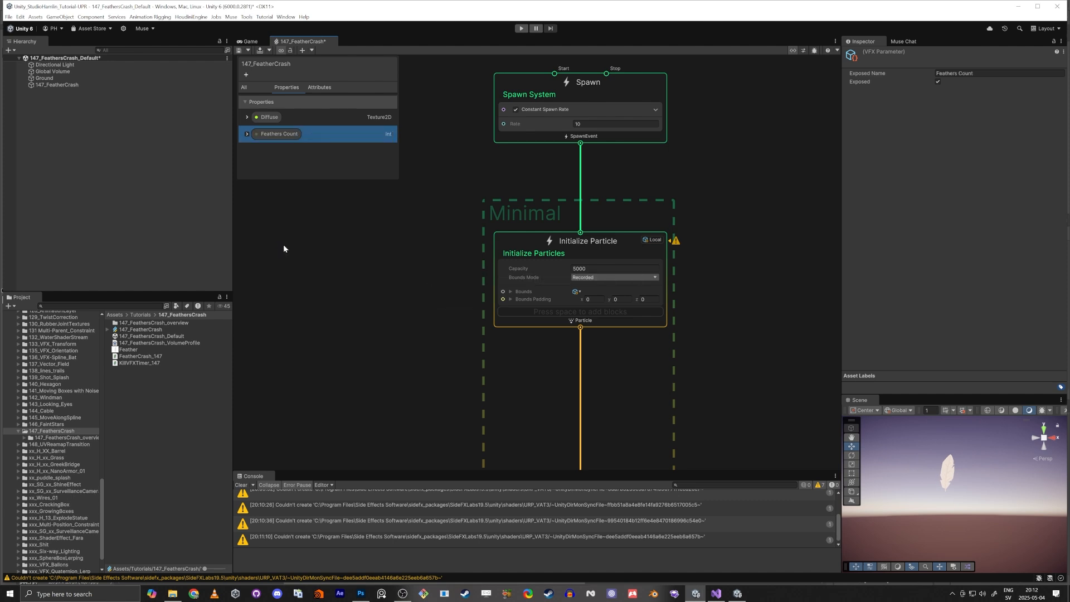
{"action": "left_click_drag", "start_coordinate": [344, 259], "coordinate": [391, 271]}
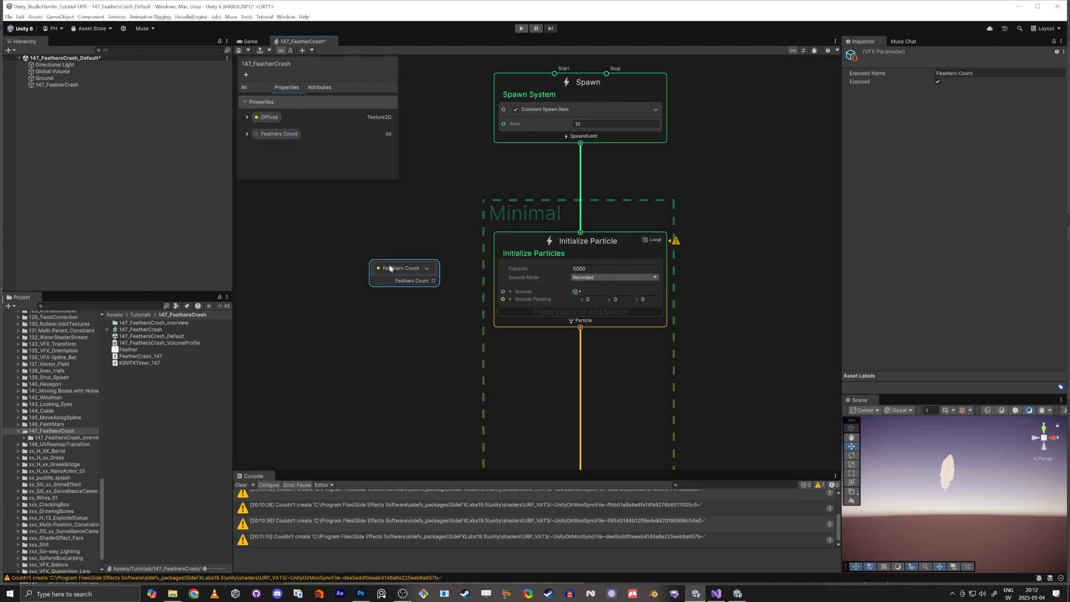
Add a Single Burst block to the Spawn context.
{"action": "middle_click_drag", "start_coordinate": [490, 161], "coordinate": [506, 211]}
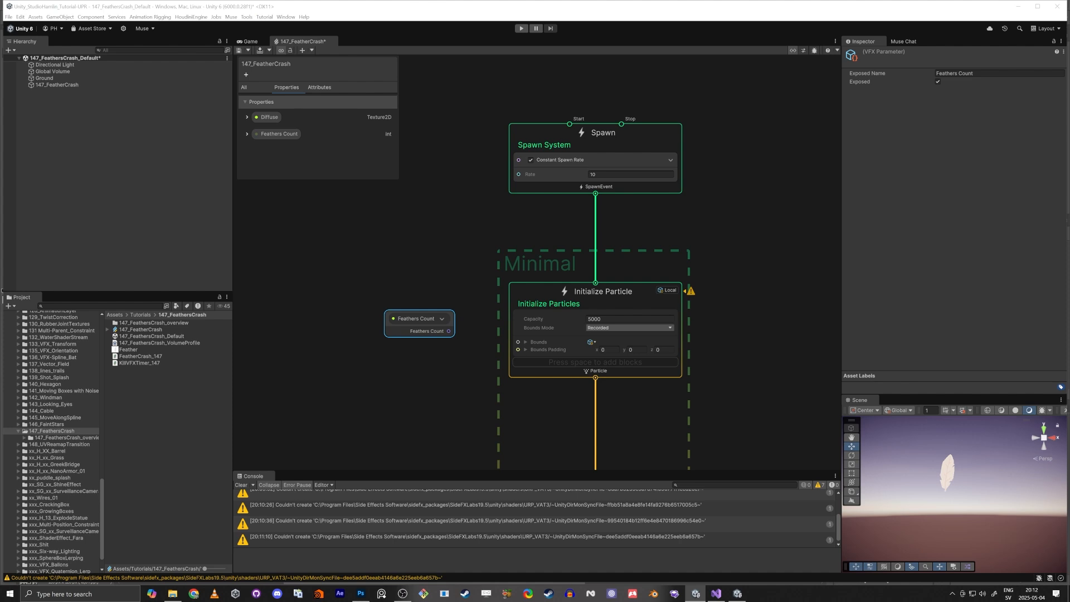
{"action": "left_click", "coordinate": [540, 132]}
{"action": "key", "text": "space"}
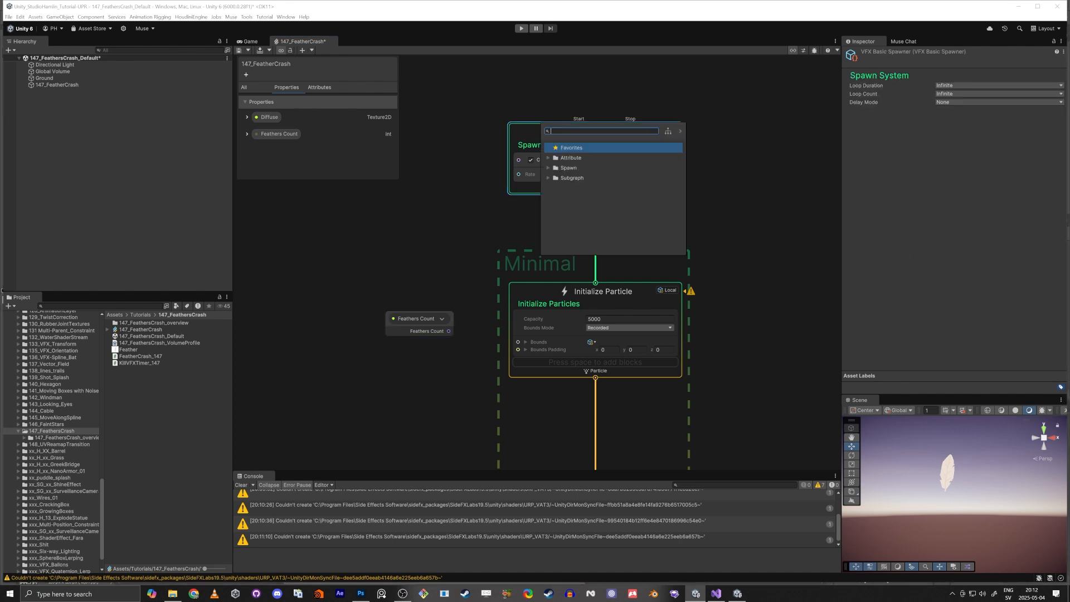
{"action": "type", "text": "single"}
{"action": "key", "text": "Return"}
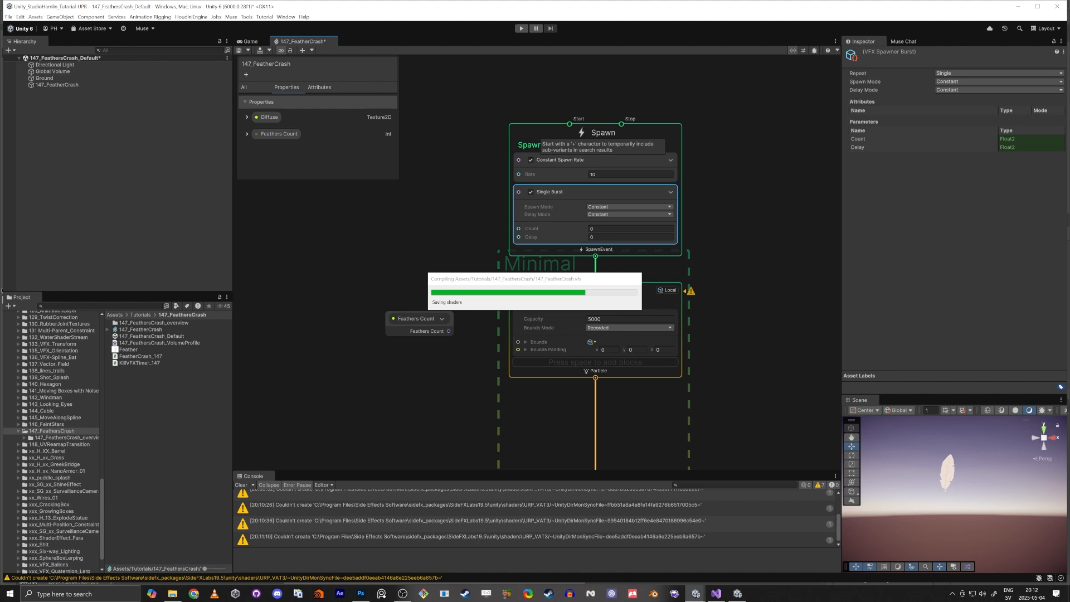
Move the Spawn context farther up and position the Feathers Count node beside its Single Burst block.
{"action": "left_click_drag", "start_coordinate": [413, 319], "coordinate": [420, 212]}
{"action": "left_click_drag", "start_coordinate": [530, 133], "coordinate": [530, 91]}
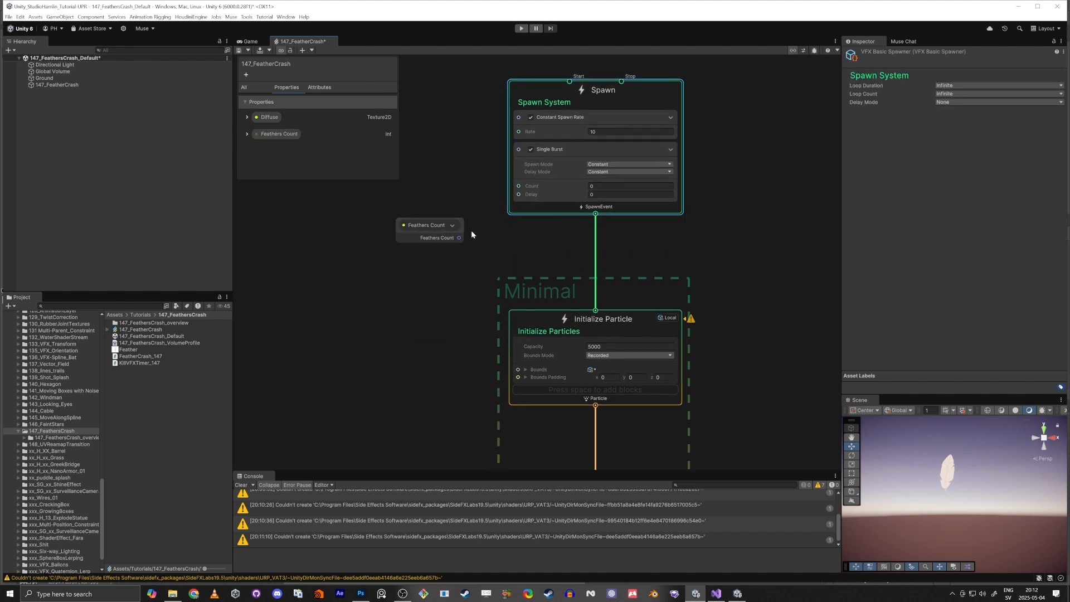
{"action": "left_click", "coordinate": [425, 207]}
{"action": "left_click_drag", "start_coordinate": [425, 205], "coordinate": [418, 155]}
{"action": "middle_click_drag", "start_coordinate": [432, 192], "coordinate": [505, 215]}
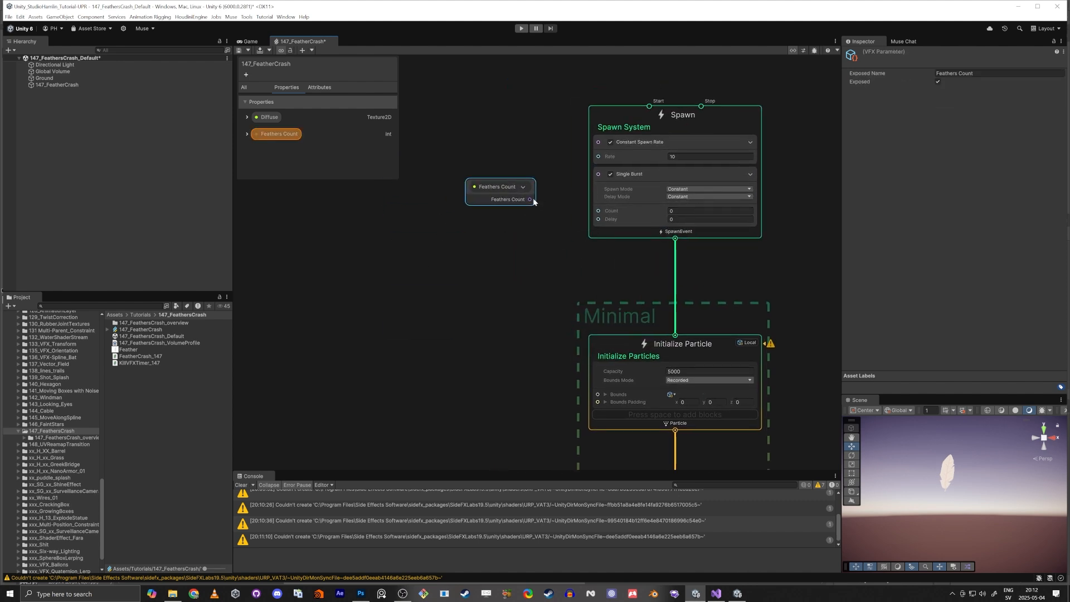
Connect Feathers Count to the Single Burst block's Count input and disable that block.
{"action": "left_click_drag", "start_coordinate": [530, 199], "coordinate": [598, 211]}
{"action": "mouse_move", "coordinate": [498, 191]}
{"action": "left_mouse_down"}
{"action": "mouse_move", "coordinate": [492, 204]}
{"action": "mouse_move", "coordinate": [499, 198]}
{"action": "left_mouse_up"}
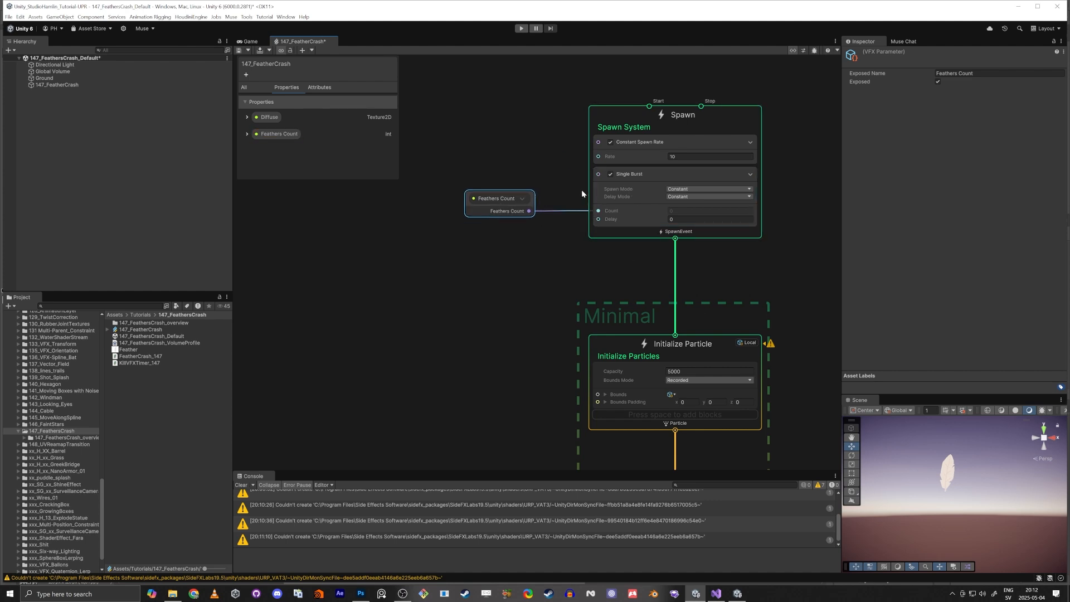
{"action": "left_click", "coordinate": [613, 180]}
{"action": "left_click", "coordinate": [612, 175]}
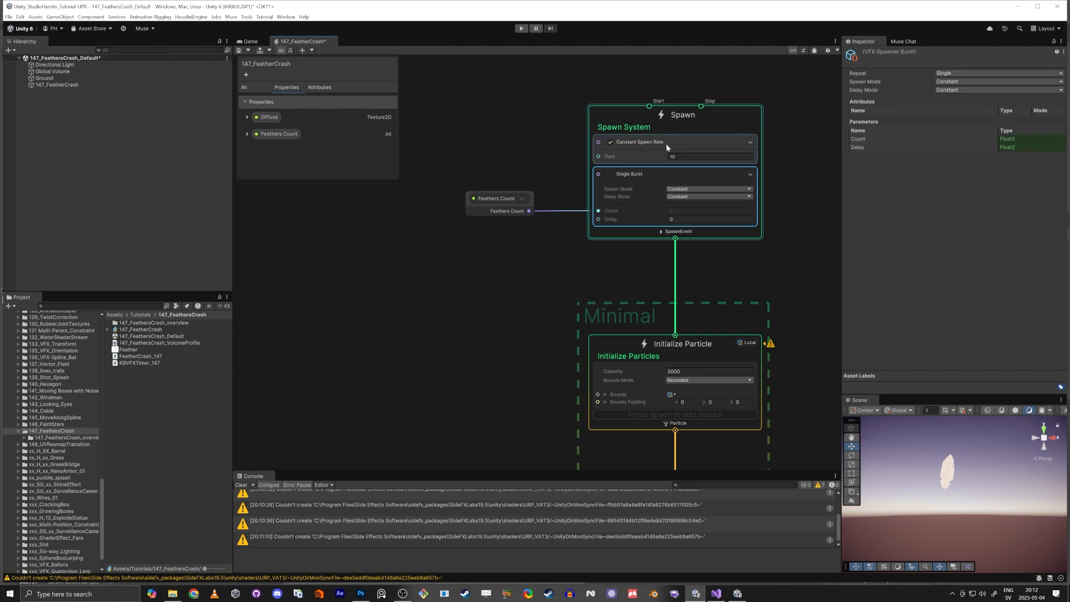
Add a Set Lifetime Random Uniform block to the Initialize Particle context.
{"action": "middle_click_drag", "start_coordinate": [494, 355], "coordinate": [490, 260]}
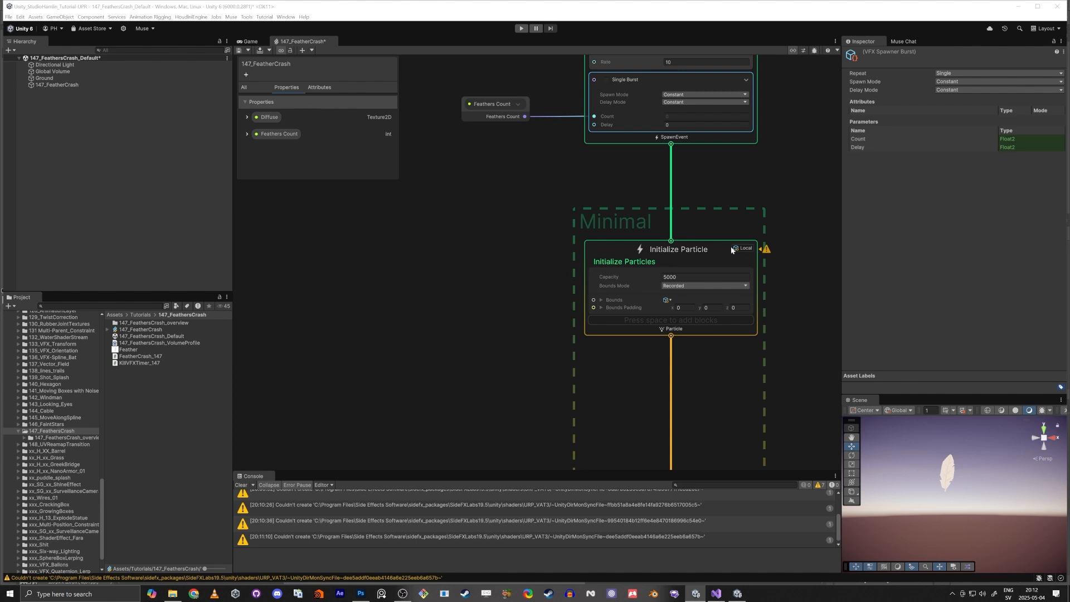
{"action": "left_click", "coordinate": [609, 251]}
{"action": "key", "text": "space"}
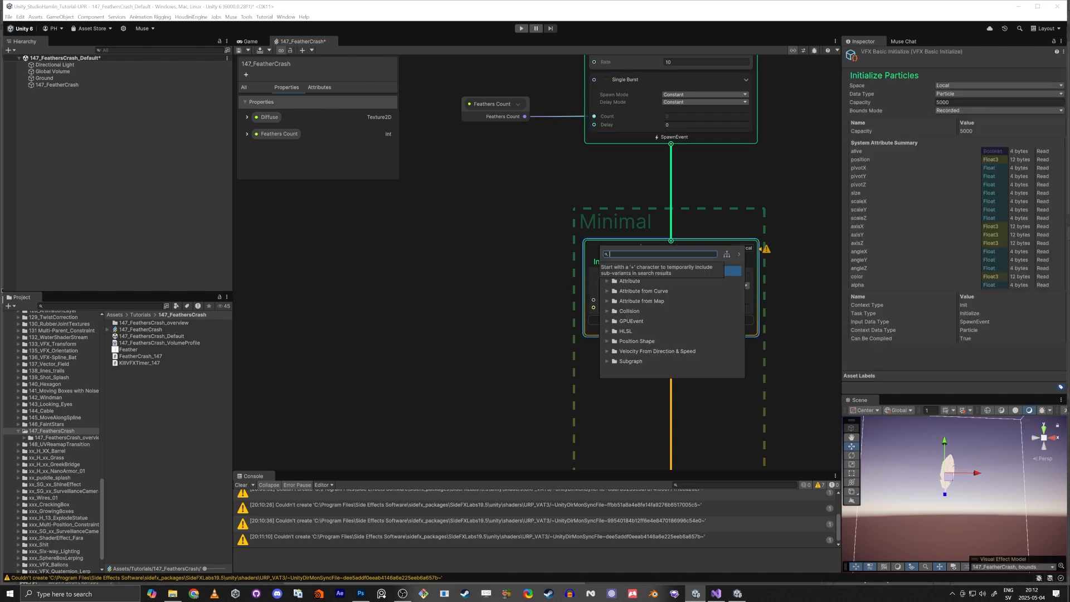
{"action": "type", "text": "set life"}
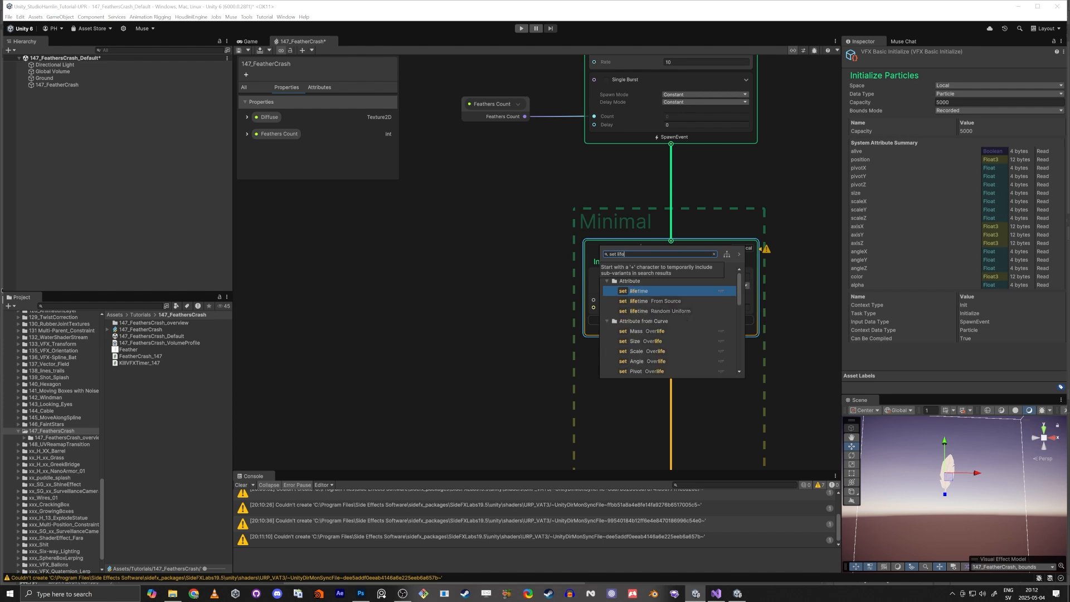
{"action": "type", "text": " e"}
{"action": "key", "text": "BackSpace"}
{"action": "type", "text": "ran"}
{"action": "key", "text": "Return"}
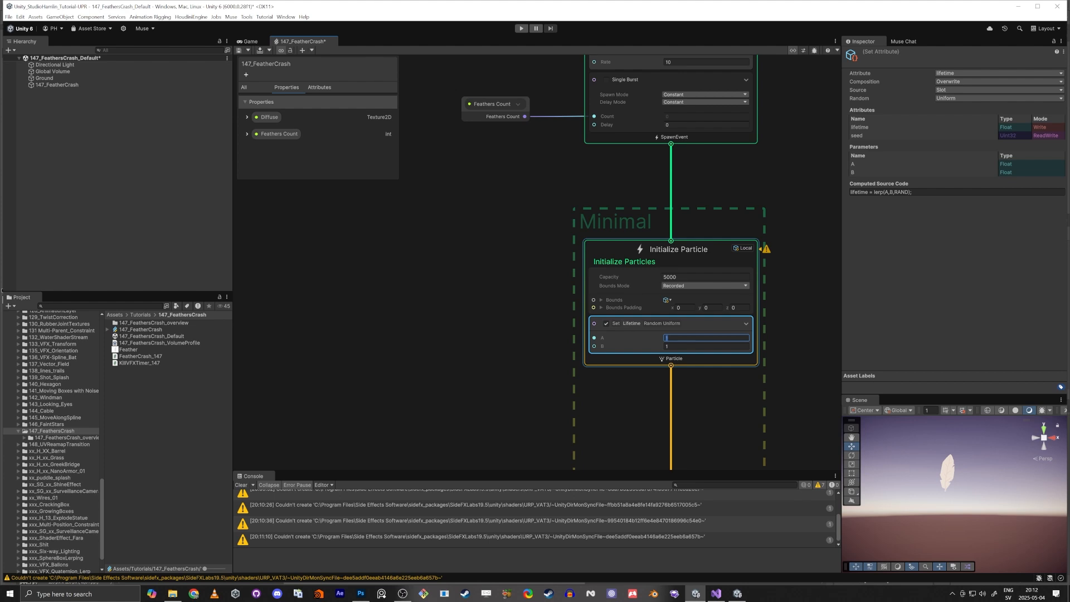
Set the random lifetime range to 2 for A and 4 for B.
{"action": "type", "text": "2"}
{"action": "key", "text": "Tab"}
{"action": "type", "text": "4"}
{"action": "key", "text": "Return"}
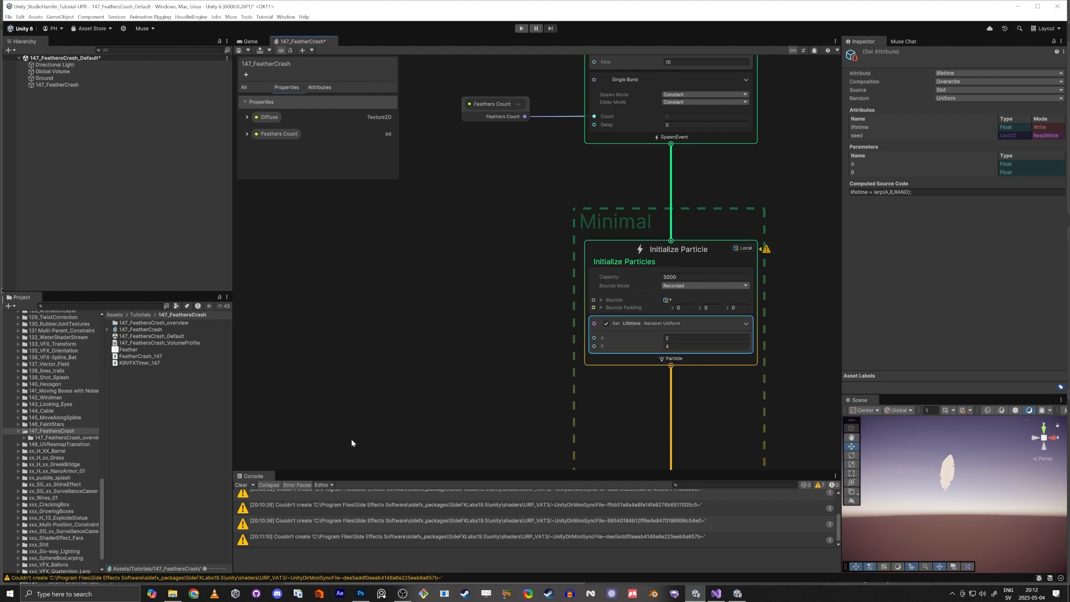
Add a Set Size Random Uniform block to the Initialize Particle context.
{"action": "middle_click_drag", "start_coordinate": [351, 442], "coordinate": [338, 353]}
{"action": "left_click", "coordinate": [603, 159]}
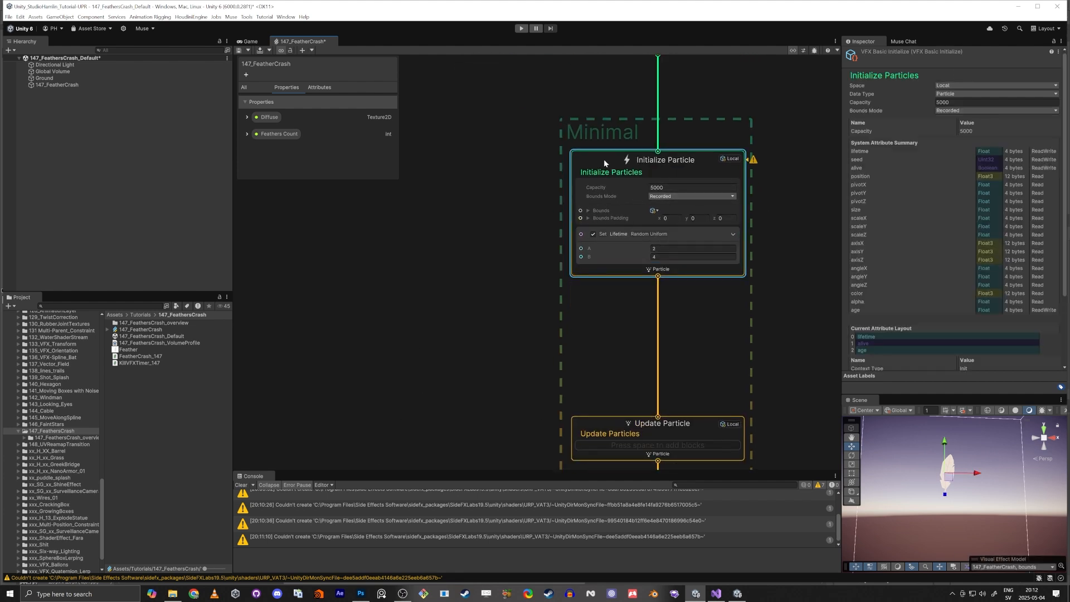
{"action": "key", "text": "space"}
{"action": "type", "text": "set size ra"}
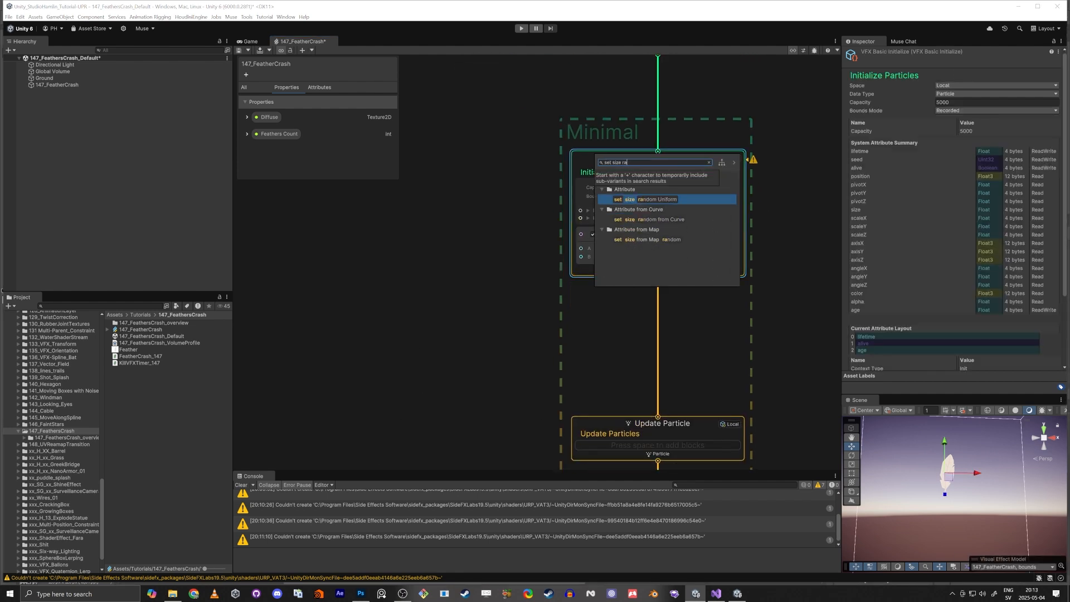
{"action": "key", "text": "Escape"}
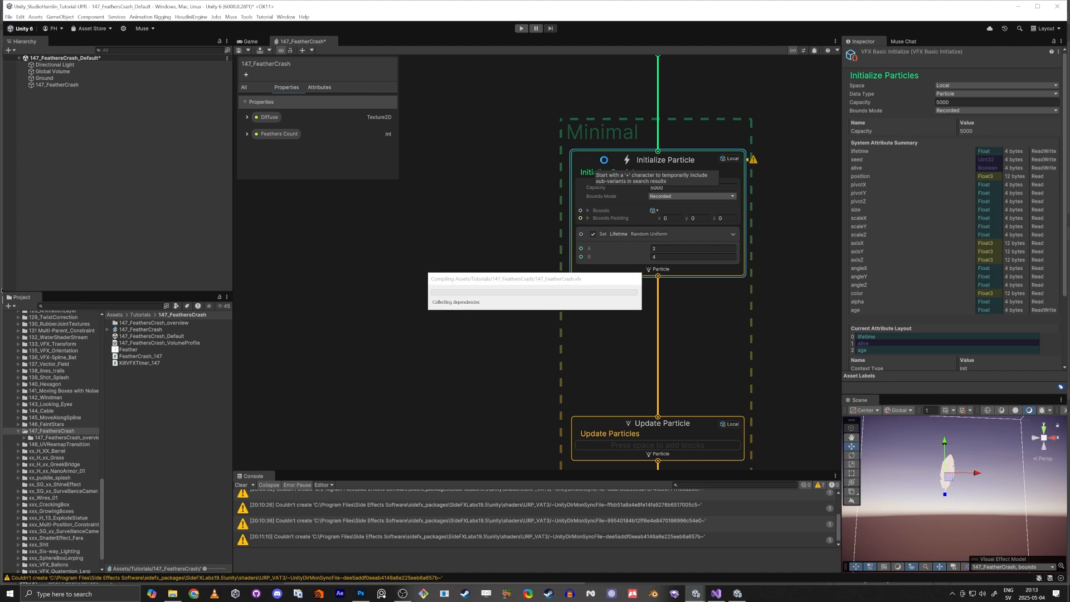
Set the random size range to 0.05 for A and 0.2 for B.
{"action": "left_click", "coordinate": [669, 297]}
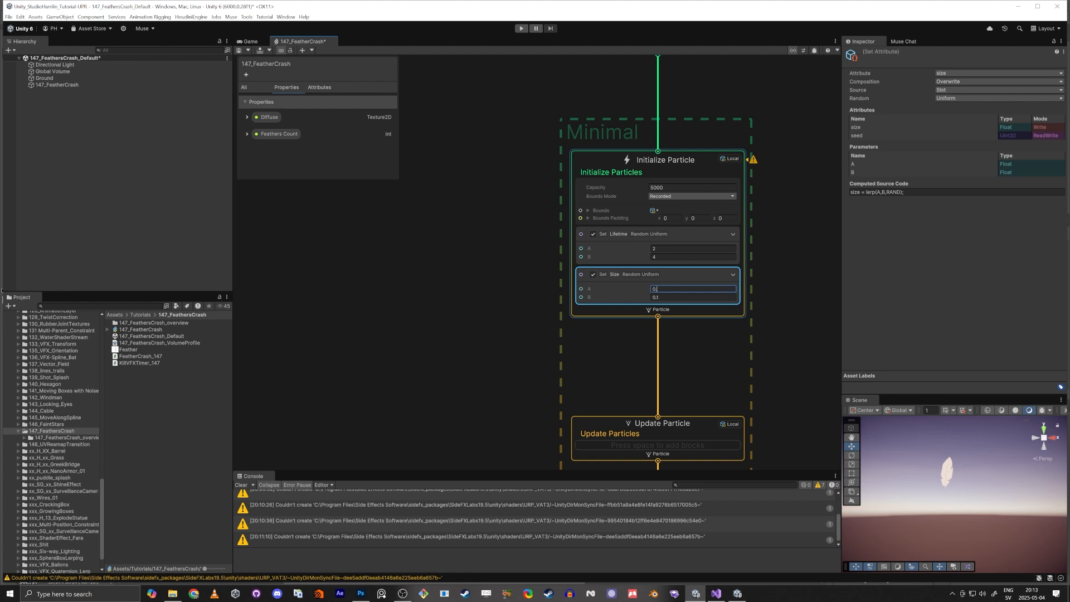
{"action": "key", "text": "Tab"}
{"action": "type", "text": "5"}
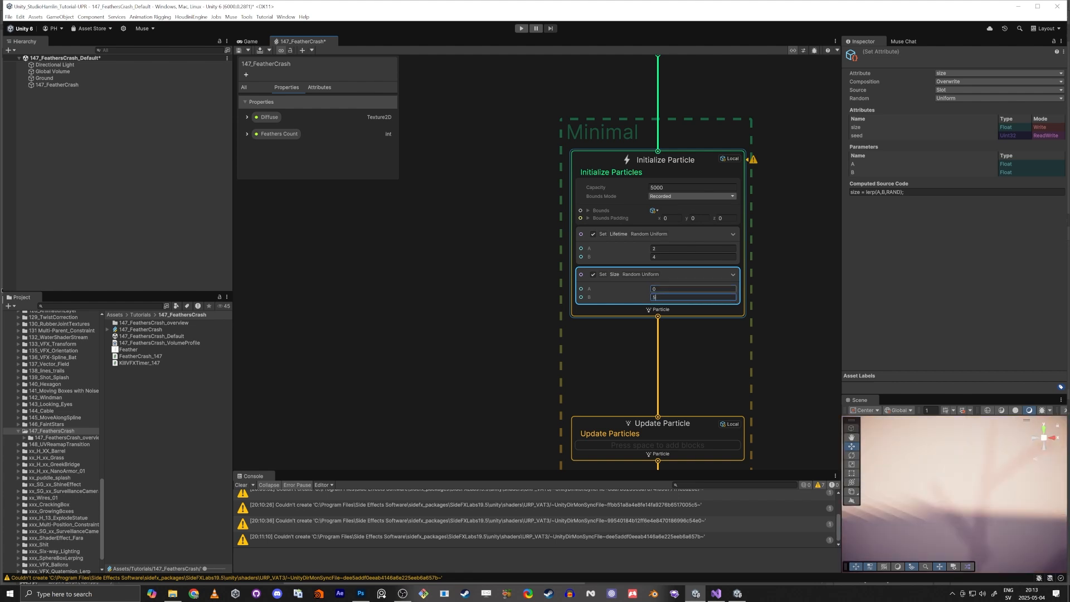
{"action": "left_click", "coordinate": [669, 289]}
{"action": "type", "text": "0.05"}
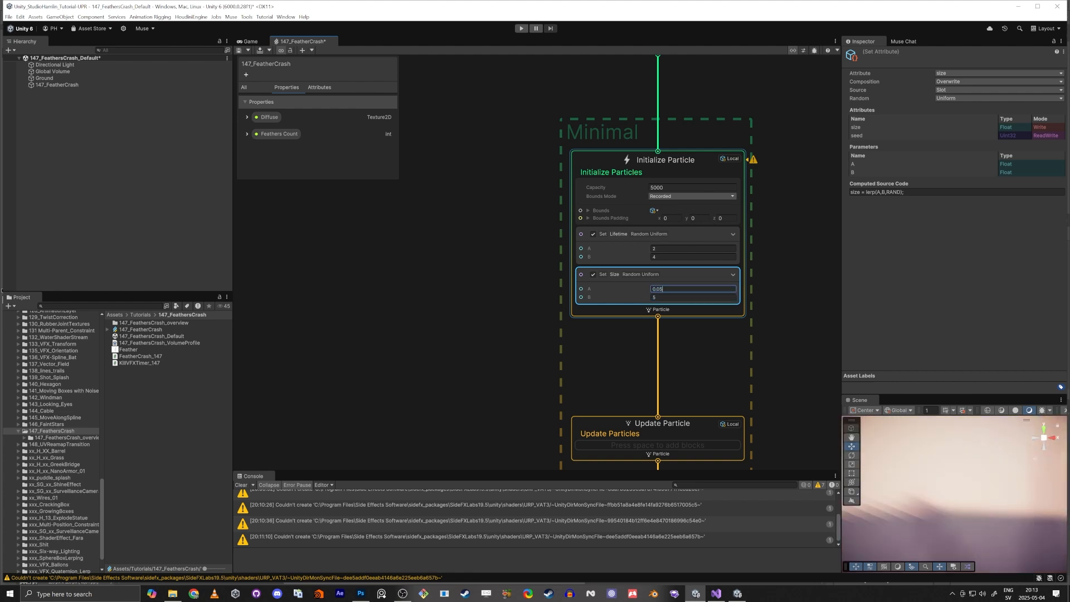
{"action": "key", "text": "Tab"}
{"action": "type", "text": "0.2"}
{"action": "key", "text": "Return"}
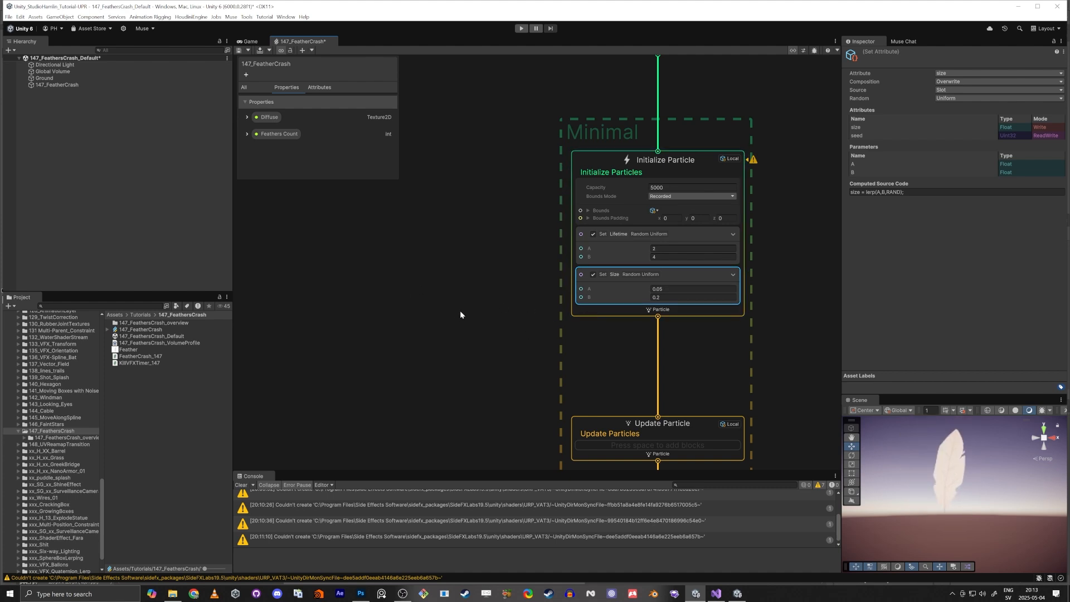
Select the 147_FeatherCrash object and examine its feathers around the origin of the ground grid.
{"action": "middle_click_drag", "start_coordinate": [460, 308], "coordinate": [470, 330]}
{"action": "scroll", "coordinate": [540, 270], "scroll_direction": "down", "scroll_amount": 1}
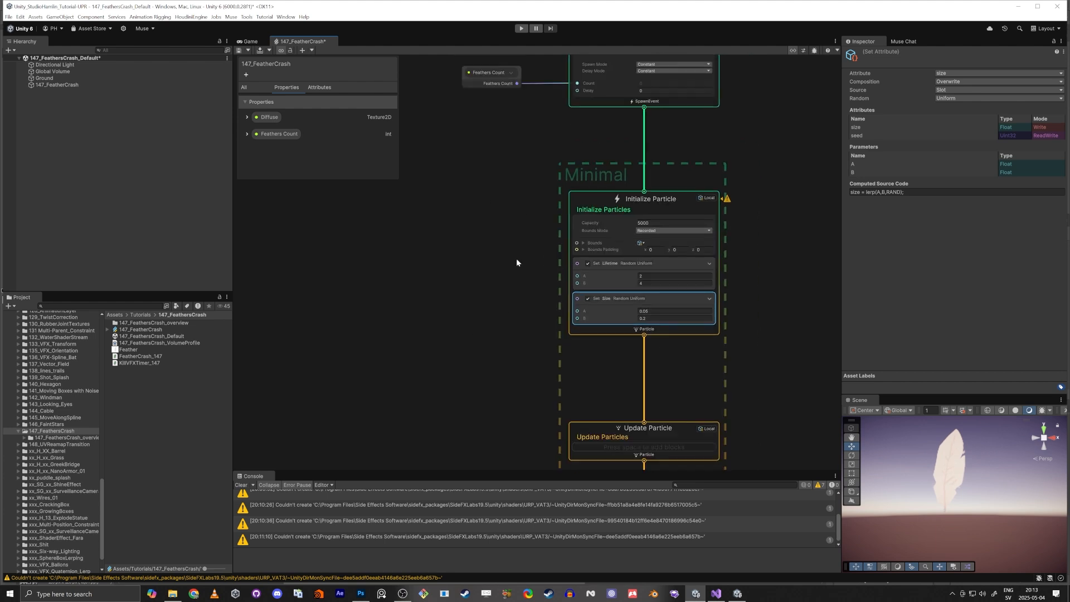
{"action": "scroll", "coordinate": [489, 292], "scroll_direction": "down", "scroll_amount": 2}
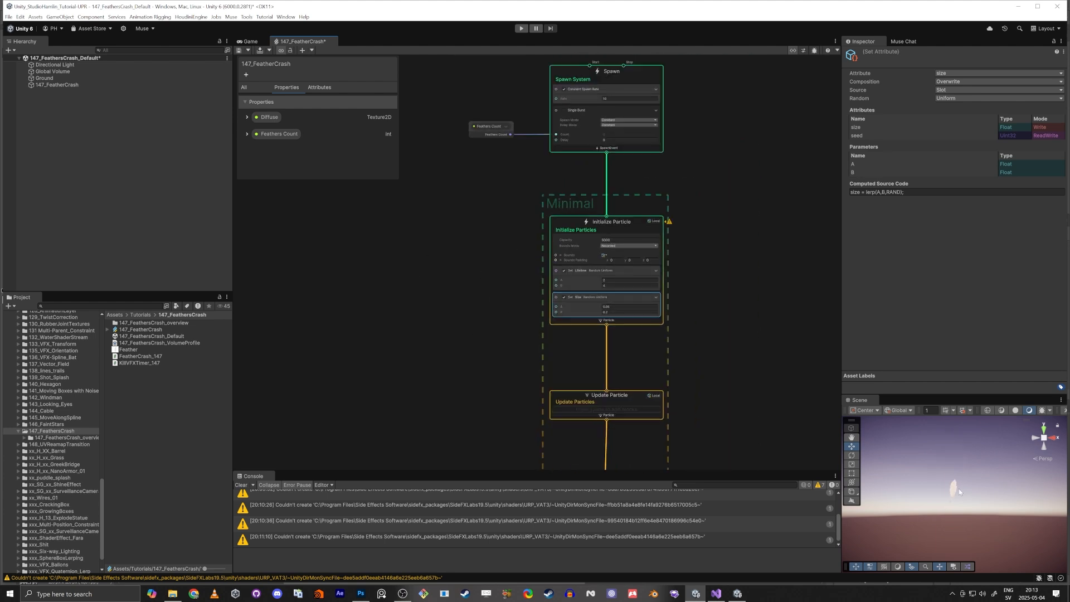
{"action": "right_click_drag", "start_coordinate": [937, 482], "coordinate": [942, 540]}
{"action": "key", "text": "e"}
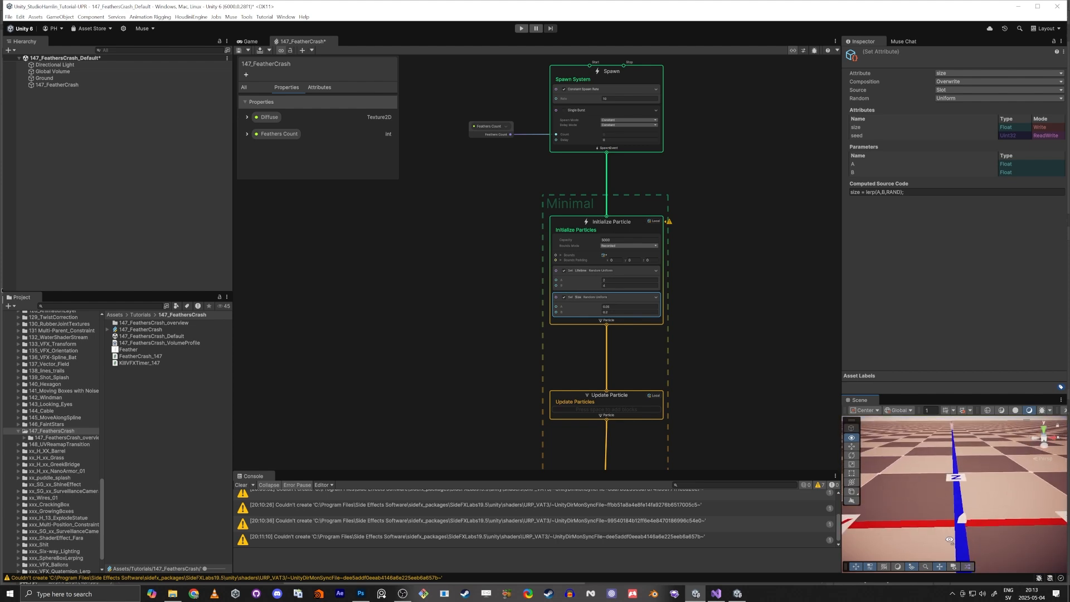
{"action": "left_click", "coordinate": [65, 87]}
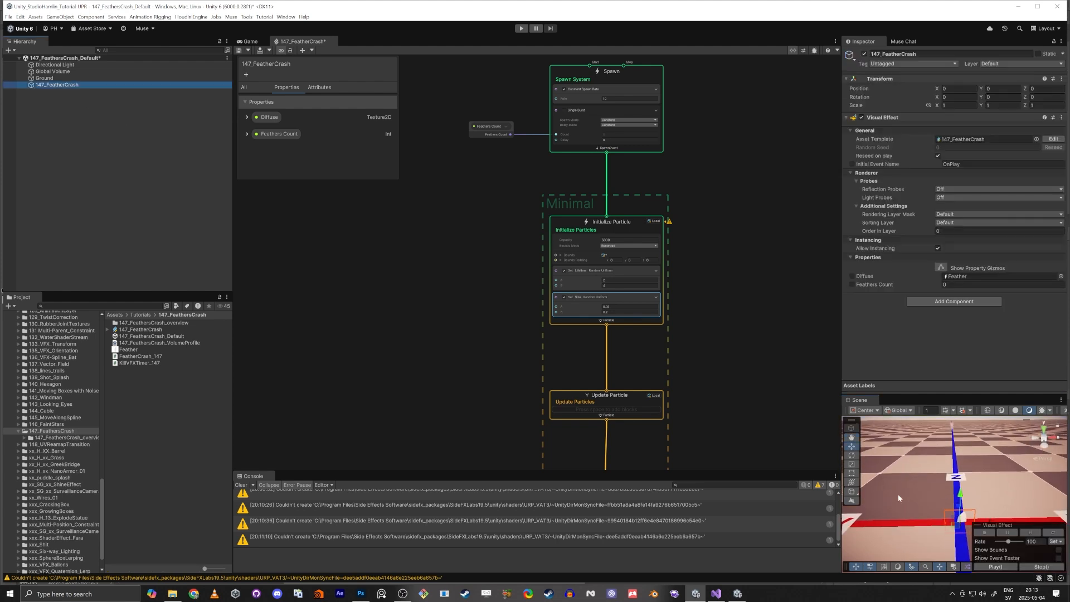
{"action": "mouse_move", "coordinate": [900, 498]}
{"action": "left_mouse_down", "text": "alt"}
{"action": "mouse_move", "coordinate": [881, 492]}
{"action": "mouse_move", "coordinate": [897, 488]}
{"action": "left_mouse_up", "text": "alt"}
Add a Set Position Shape Sphere block to the Initialize Particle context and expand its Arc Sphere settings.
{"action": "scroll", "coordinate": [573, 219], "scroll_direction": "up", "scroll_amount": 3}
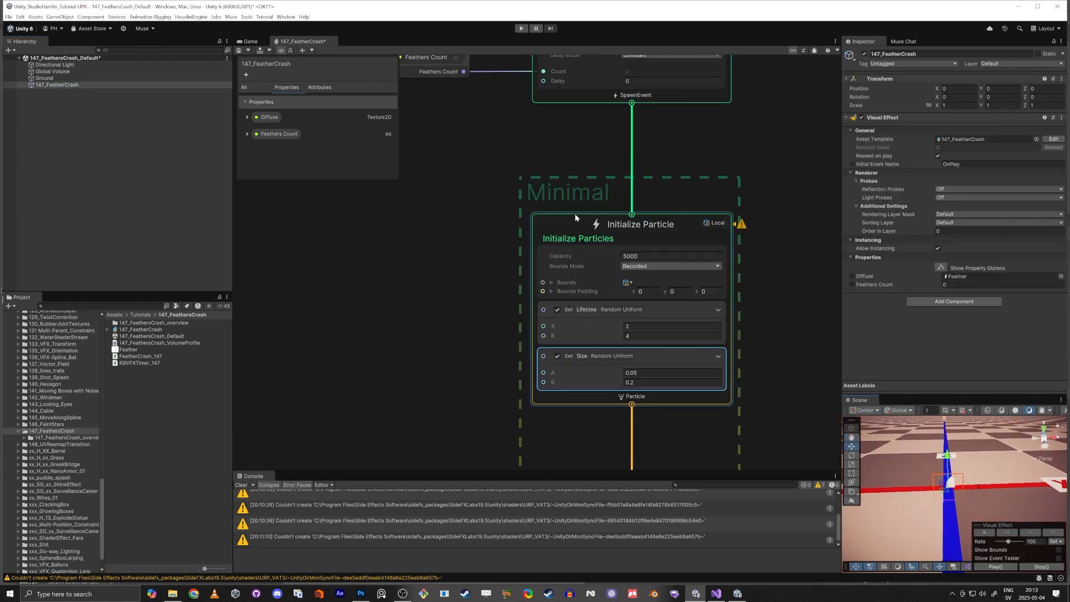
{"action": "left_click", "coordinate": [567, 219]}
{"action": "key", "text": "space"}
{"action": "type", "text": "set p"}
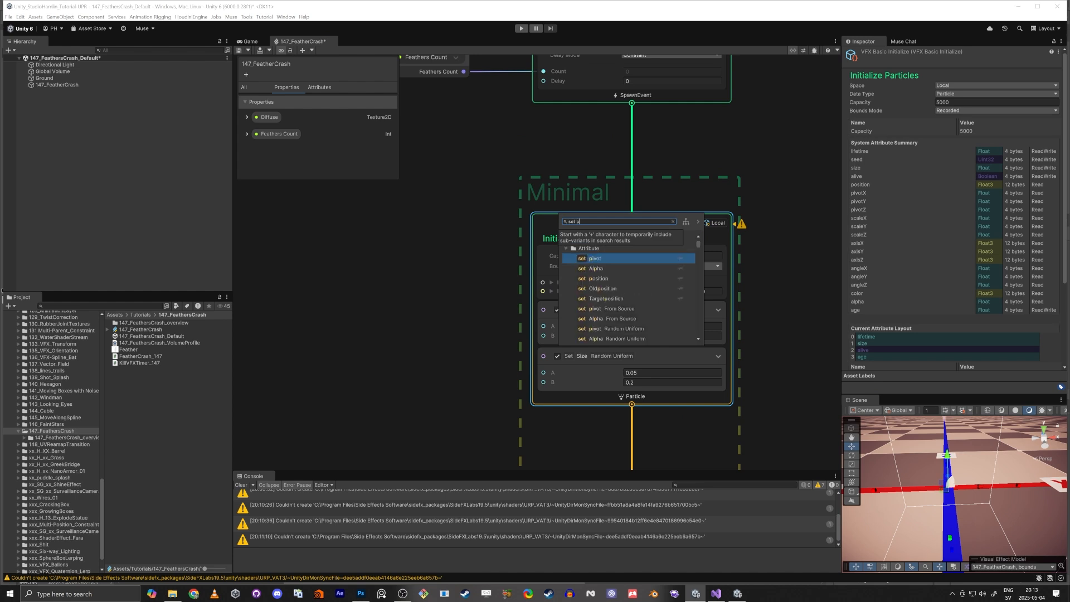
{"action": "type", "text": "osition shape"}
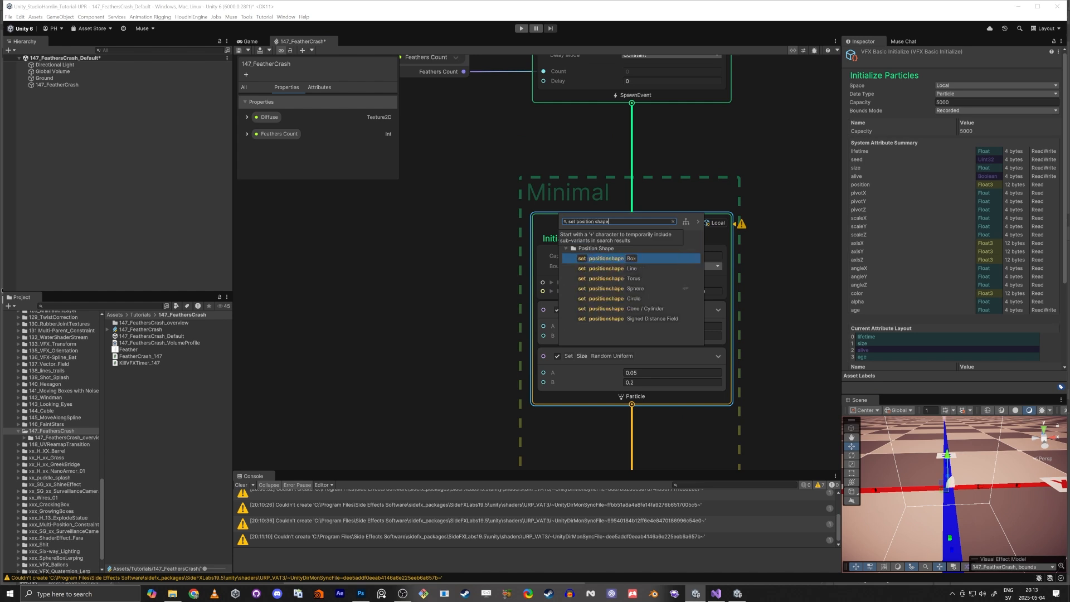
{"action": "key", "text": "Down"}
{"action": "key", "text": "Down"}
{"action": "key", "text": "Down"}
{"action": "key", "text": "Return"}
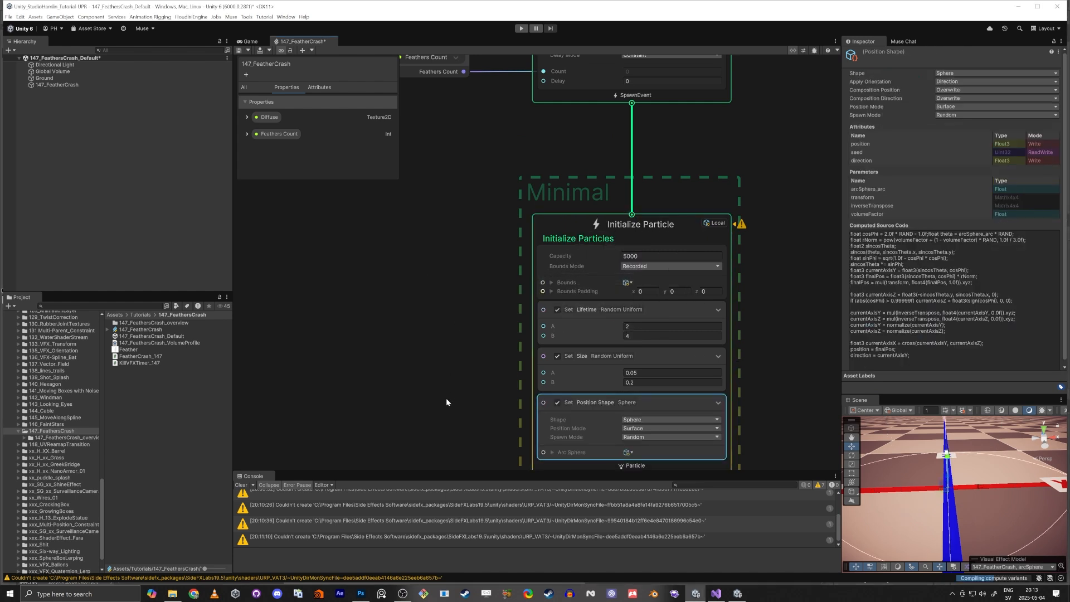
{"action": "left_click", "coordinate": [576, 357]}
{"action": "scroll", "coordinate": [646, 334], "scroll_direction": "down", "scroll_amount": 2}
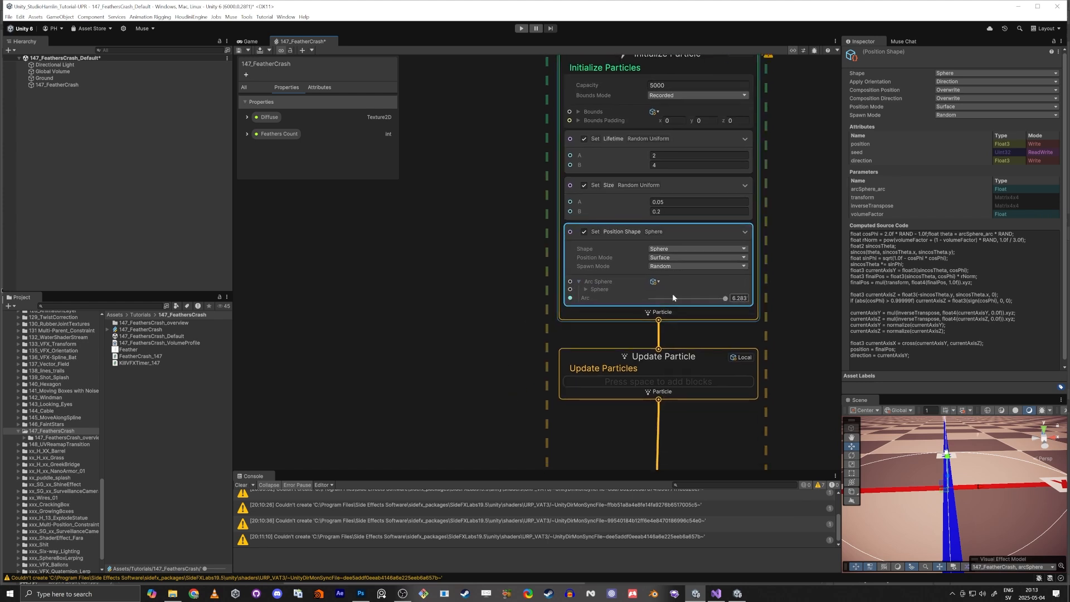
{"action": "key", "text": "f"}
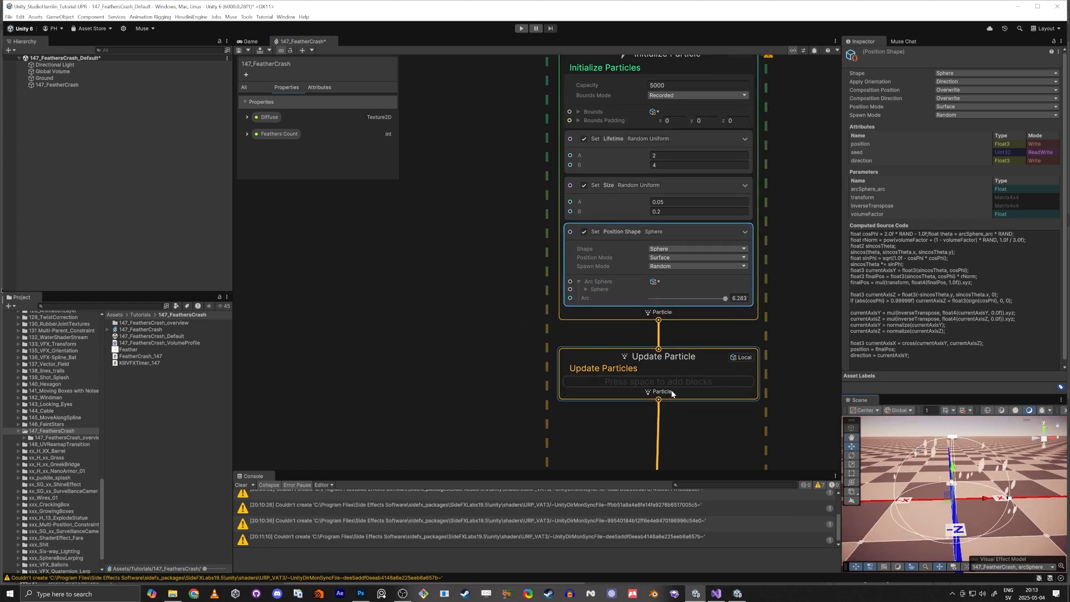
Try Arc values of 0.025 and 1 in the Position Shape block and restore the full arc.
{"action": "left_click", "coordinate": [739, 298]}
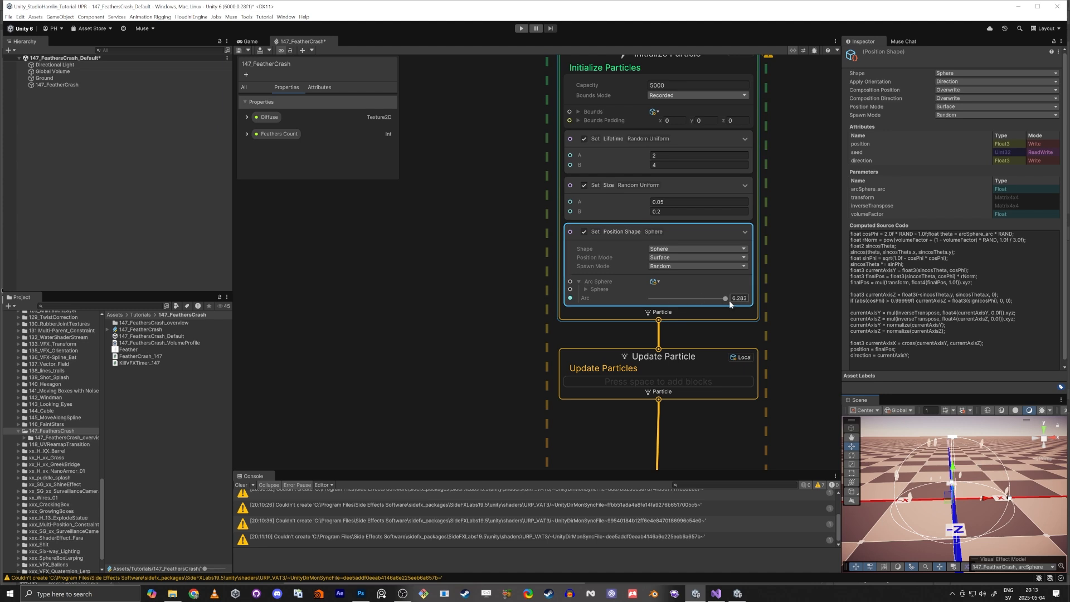
{"action": "type", "text": "0.02"}
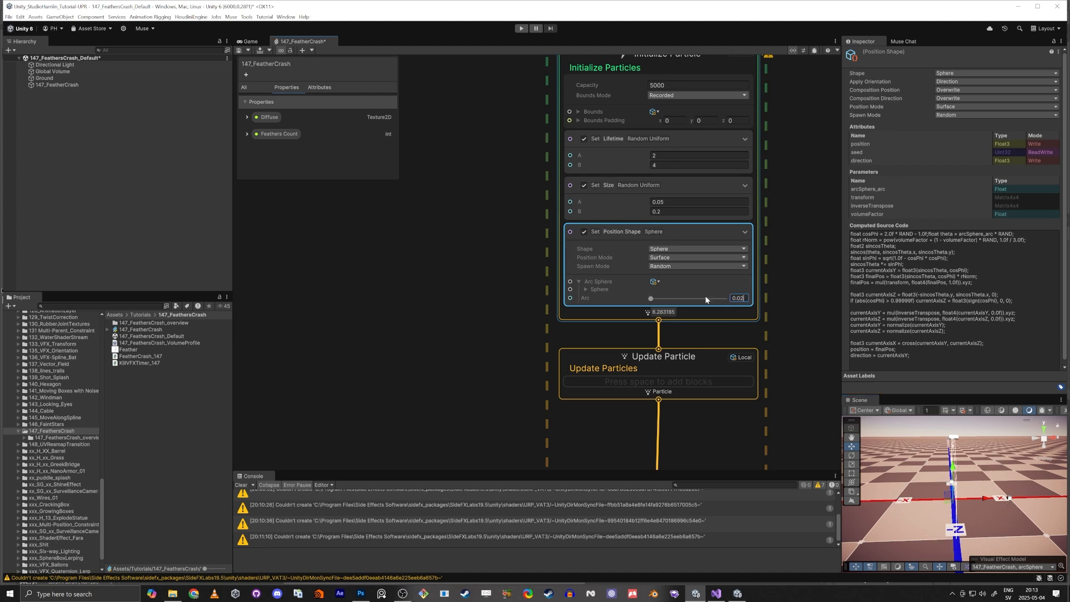
{"action": "key", "text": "BackSpace"}
{"action": "type", "text": "5"}
{"action": "left_click_drag", "start_coordinate": [745, 298], "coordinate": [662, 303]}
{"action": "type", "text": "1"}
{"action": "key", "text": "Return"}
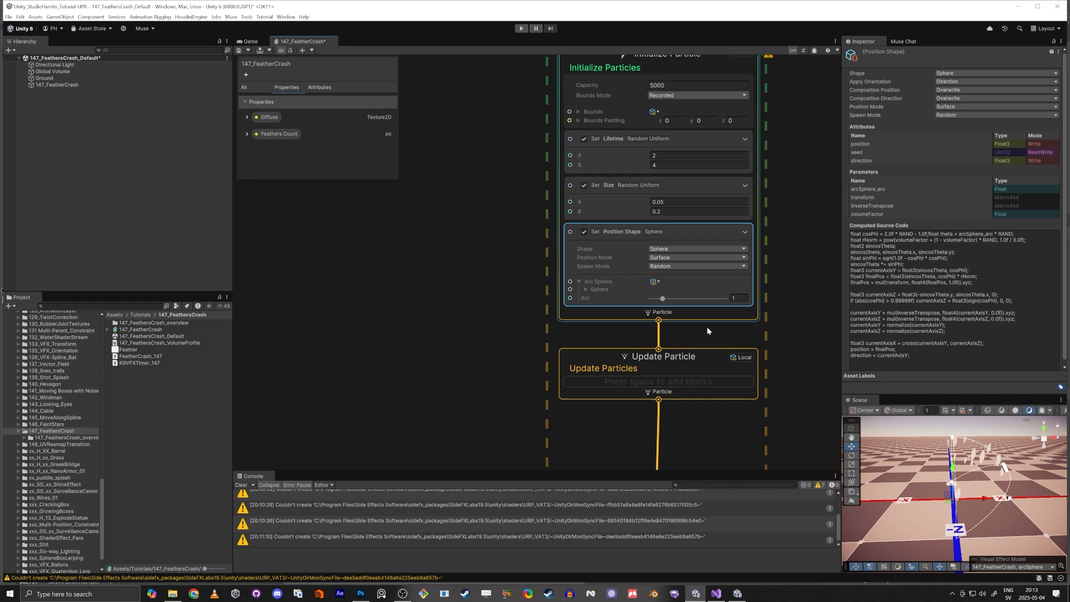
{"action": "key", "text": "ctrl+z"}
{"action": "left_click_drag", "start_coordinate": [745, 298], "coordinate": [719, 299]}
{"action": "type", "text": "0.025"}
{"action": "key", "text": "Return"}
{"action": "left_click", "coordinate": [726, 299]}
{"action": "mouse_move", "coordinate": [740, 299]}
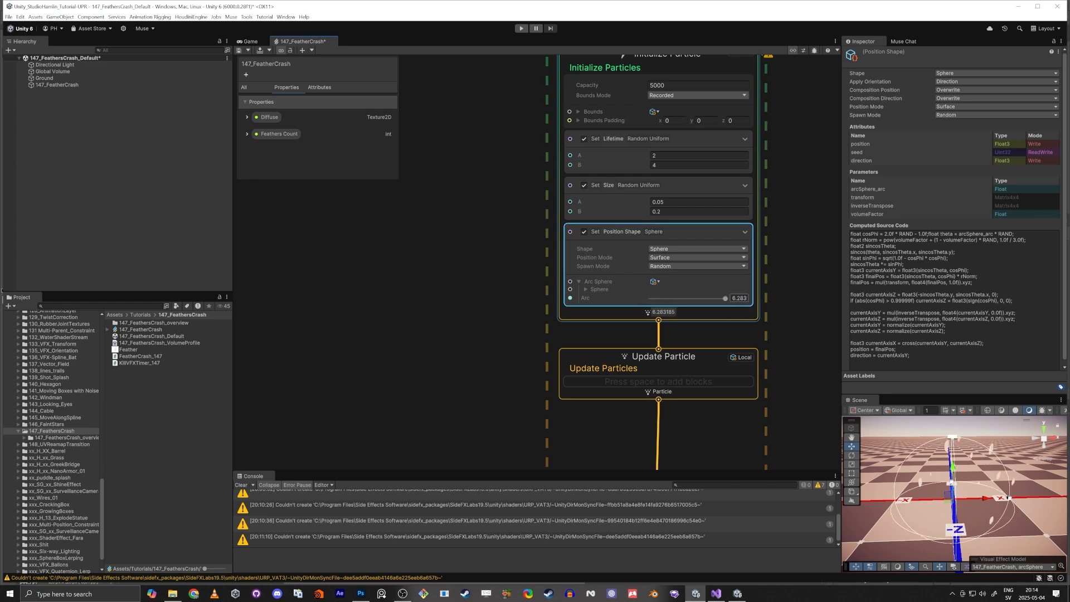
Expand the Sphere settings of the Position Shape block and set the radius to 0.05.
{"action": "left_click", "coordinate": [586, 289]}
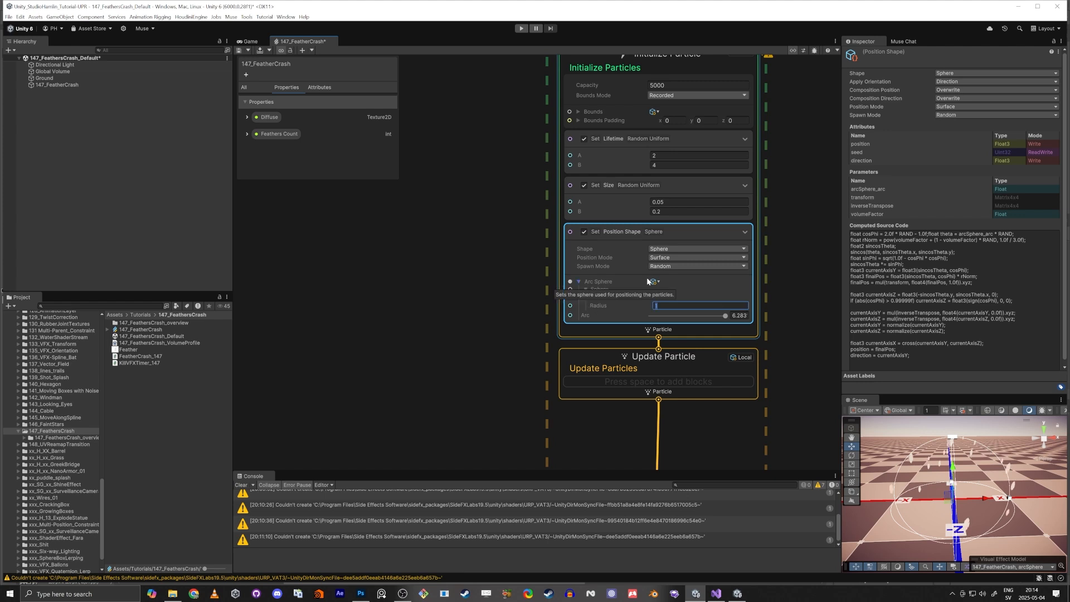
{"action": "type", "text": "0.05"}
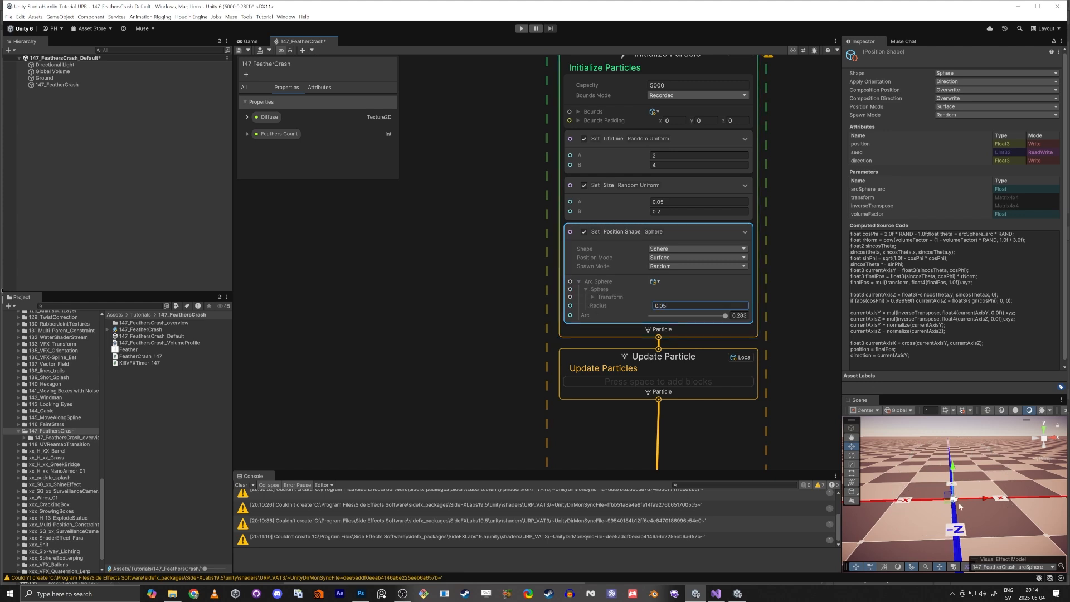
{"action": "key", "text": "w"}
{"action": "mouse_move", "coordinate": [958, 490]}
{"action": "right_mouse_down"}
{"action": "mouse_move", "coordinate": [960, 504]}
{"action": "mouse_move", "coordinate": [968, 499]}
{"action": "mouse_move", "coordinate": [957, 484]}
{"action": "right_mouse_up"}
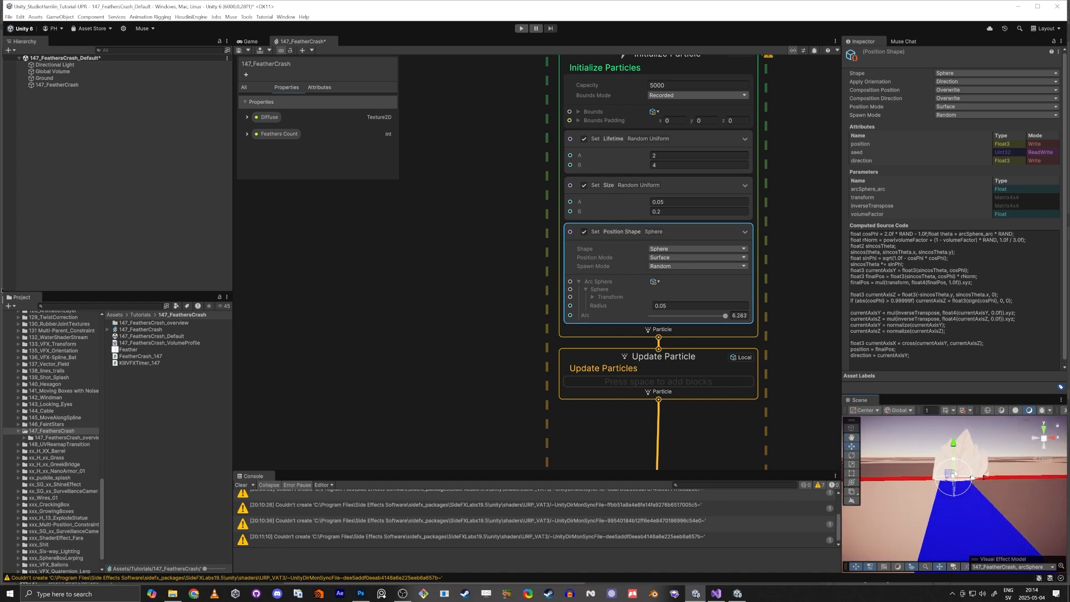
Examine the feather cluster from above in a maximized Scene view, and restore the editor layout.
{"action": "key", "text": "shift+space"}
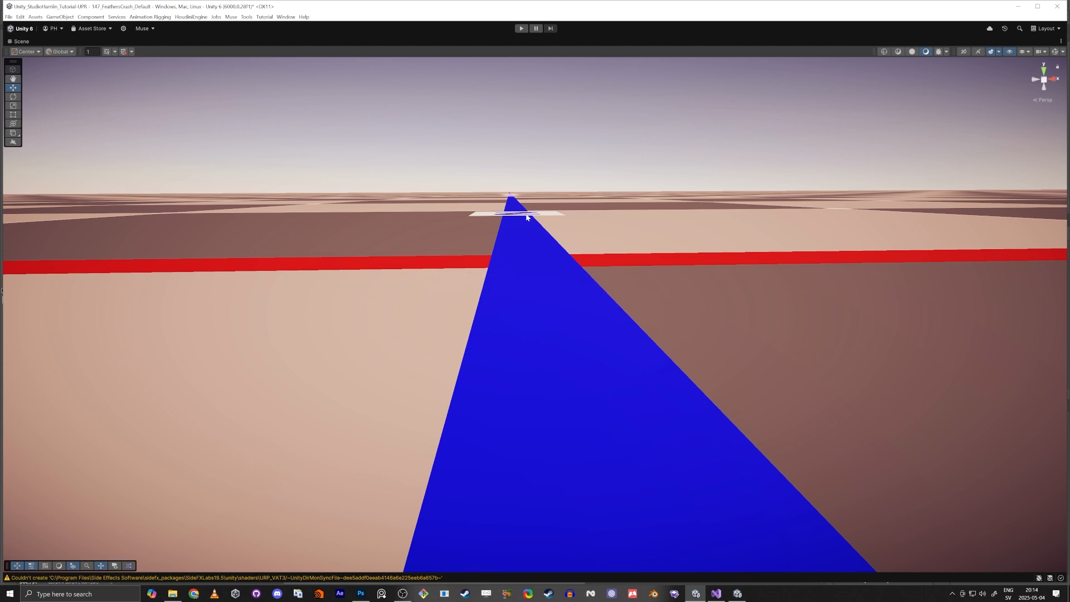
{"action": "right_click_drag", "start_coordinate": [529, 230], "coordinate": [506, 325]}
{"action": "key", "text": "w"}
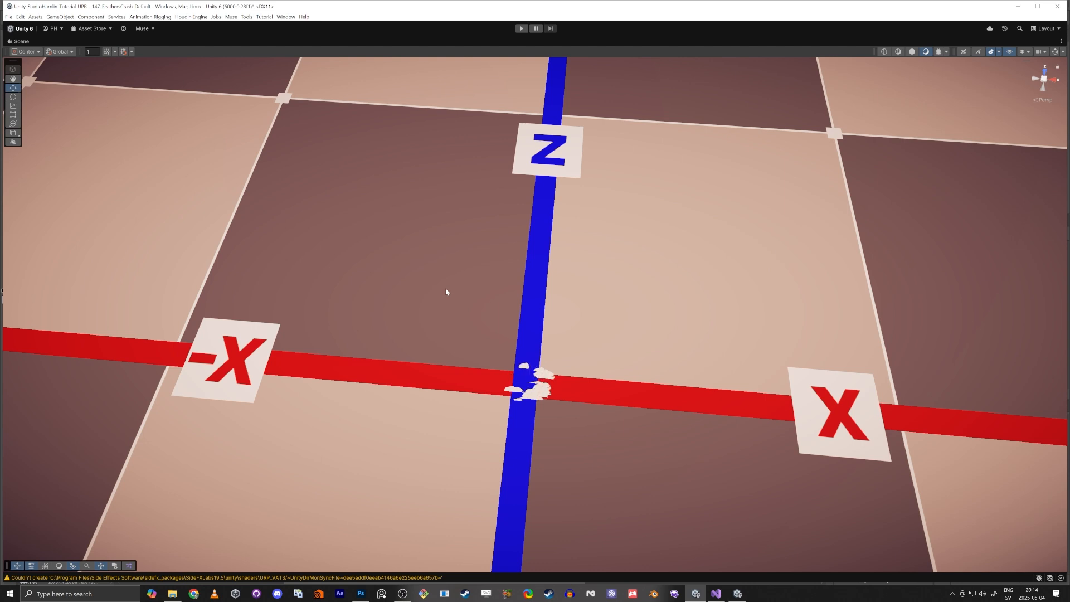
{"action": "right_click", "coordinate": [20, 43]}
{"action": "left_click", "coordinate": [33, 56]}
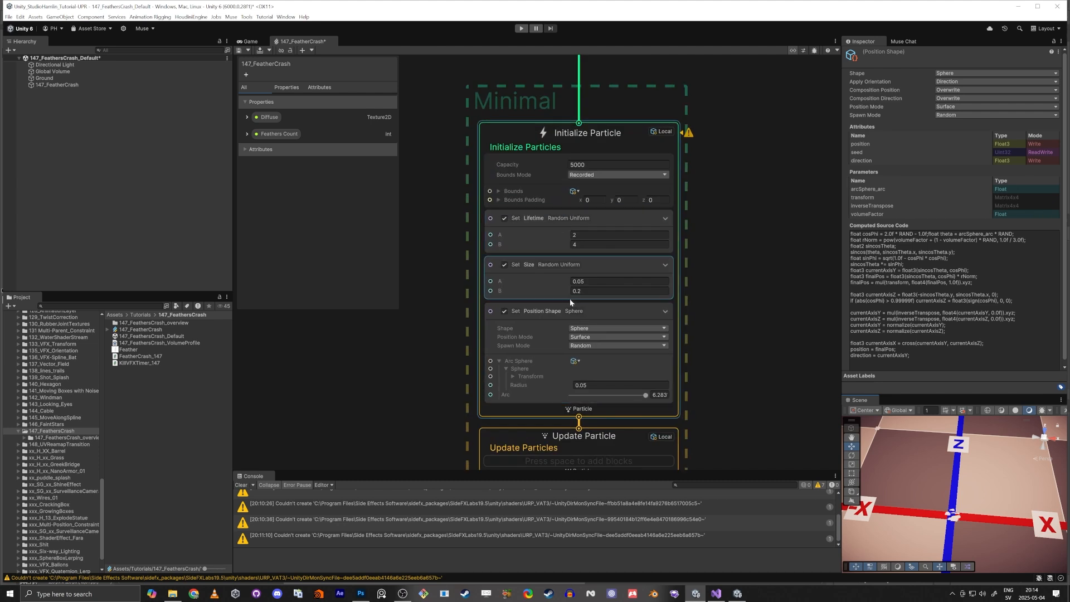
Increase the sphere radius and inspect the spread of the feathers from above in a maximized Scene view.
{"action": "left_click_drag", "start_coordinate": [537, 385], "coordinate": [556, 385]}
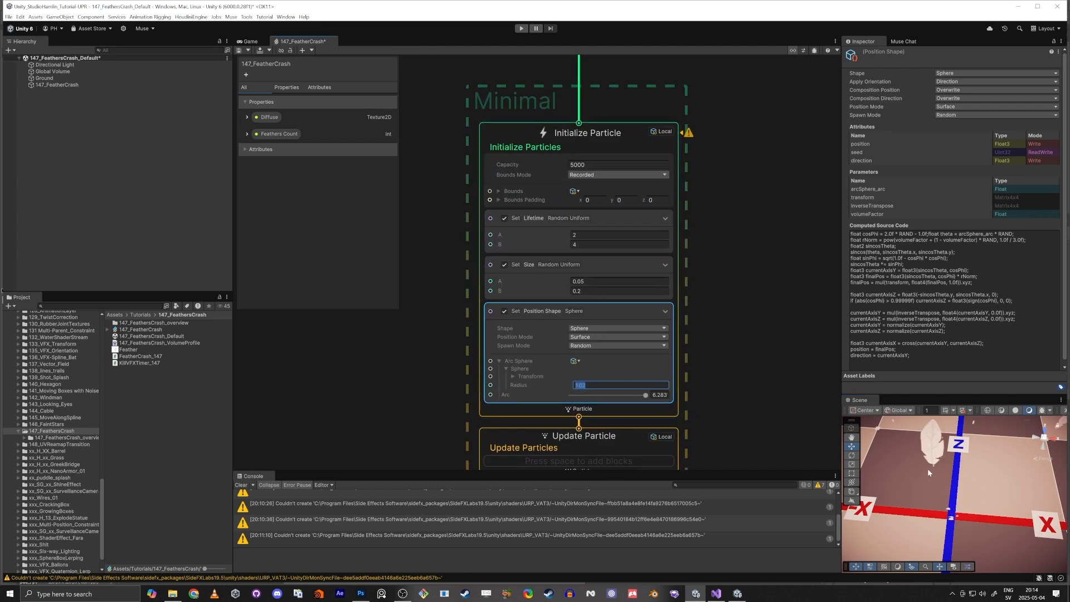
{"action": "left_click_drag", "start_coordinate": [927, 468], "coordinate": [892, 453], "text": "alt"}
{"action": "key", "text": "shift+space"}
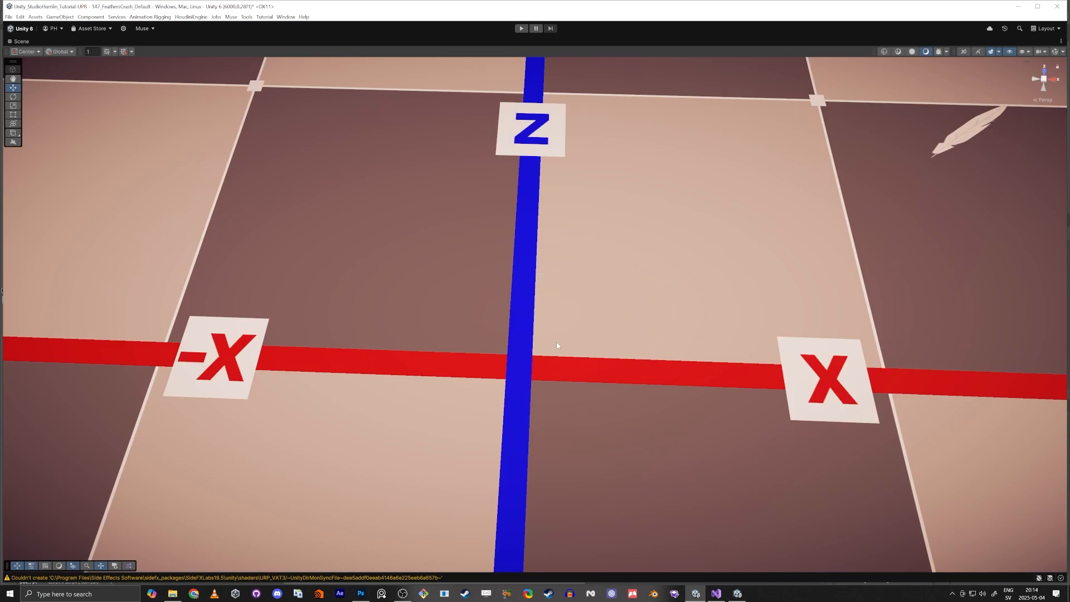
{"action": "right_click_drag", "start_coordinate": [549, 347], "coordinate": [531, 322]}
{"action": "key", "text": "s"}
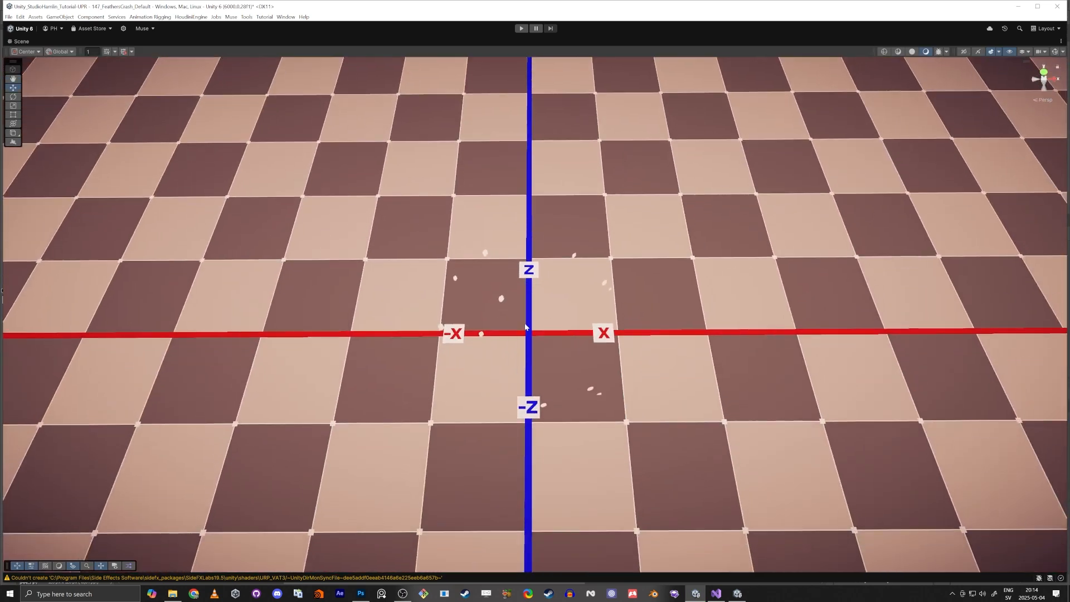
Capture a screen snip of the grid area around the feathers and look for it in the Windows notifications.
{"action": "key", "text": "shift+super+s"}
{"action": "left_click_drag", "start_coordinate": [210, 116], "coordinate": [839, 533]}
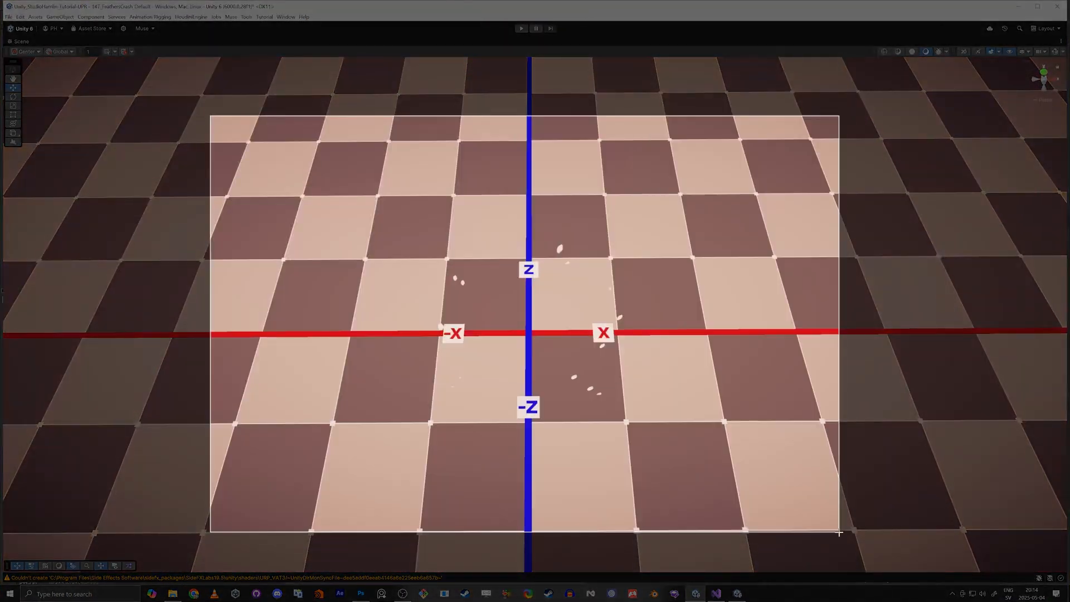
{"action": "key", "text": "alt+Tab"}
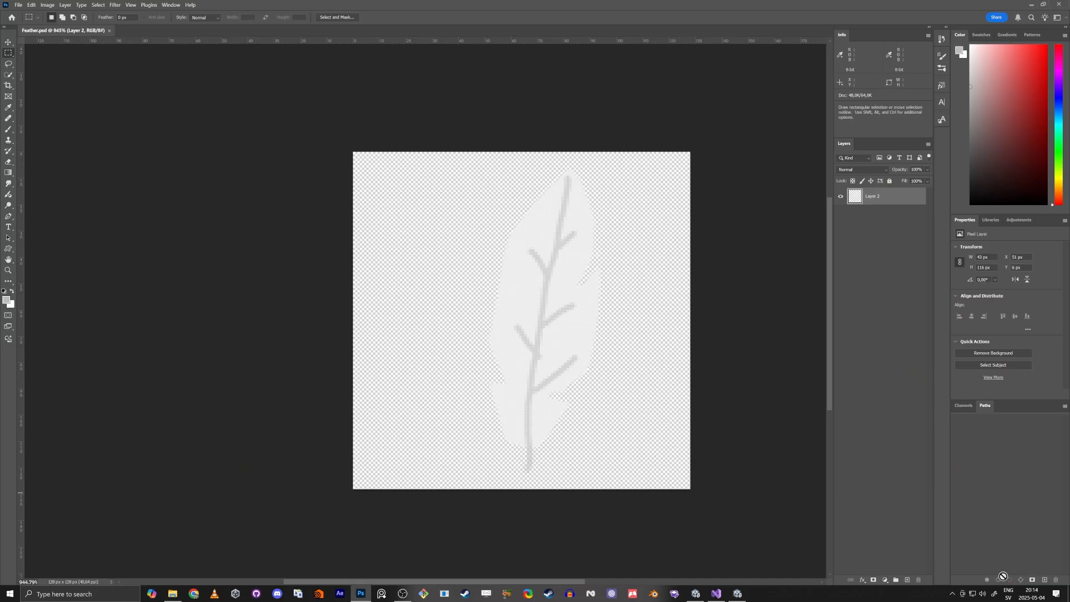
{"action": "left_click", "coordinate": [695, 593]}
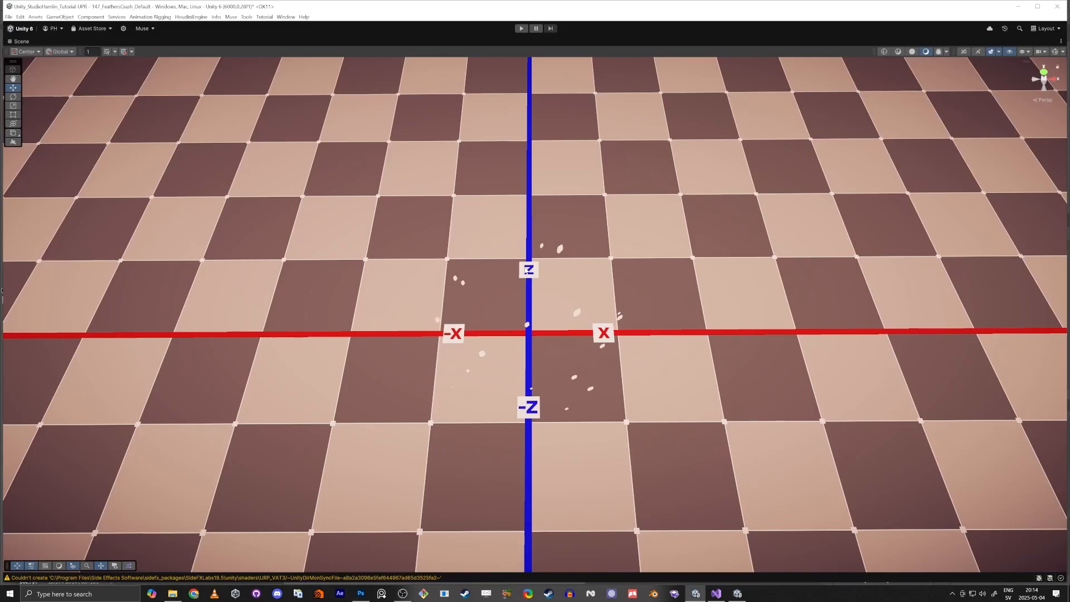
{"action": "left_click", "coordinate": [1058, 595]}
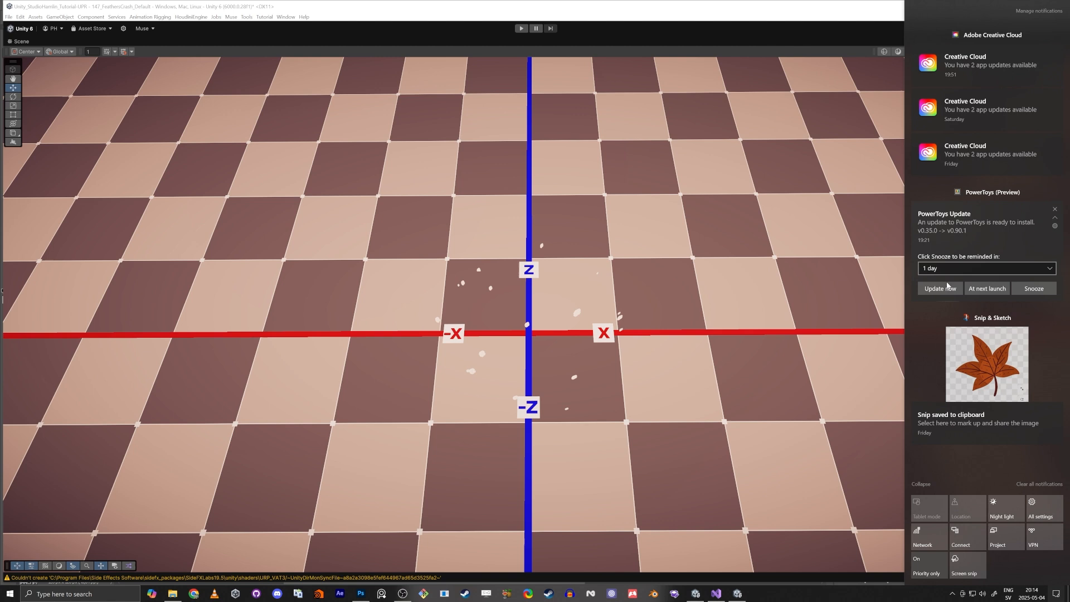
{"action": "left_click", "coordinate": [708, 354]}
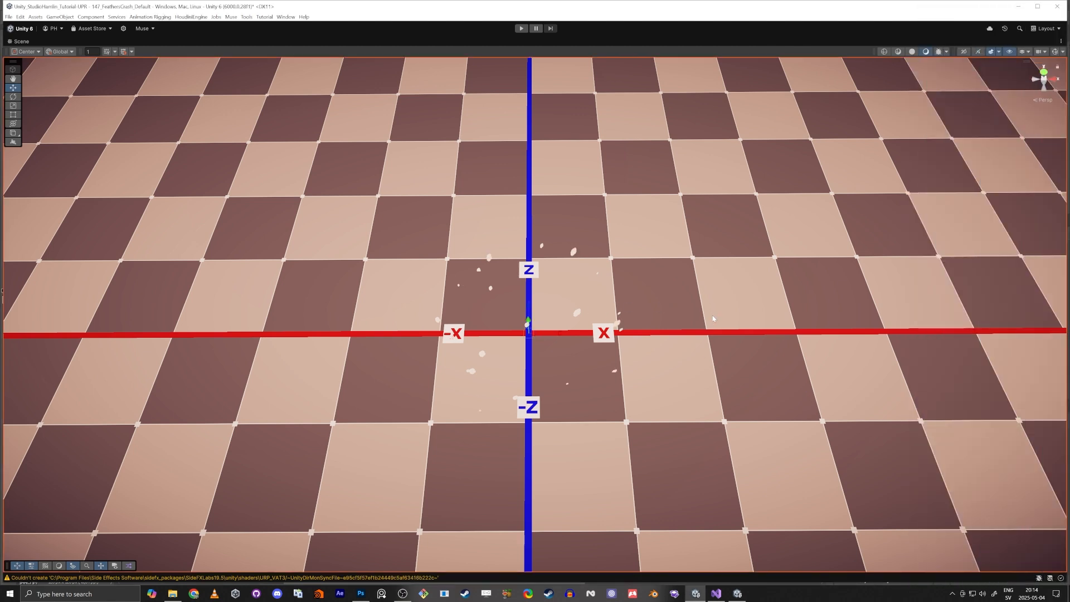
Capture a screen snip of the grid area around the feathers and sketch lines from the centre out to several feathers.
{"action": "key", "text": "super+shift+s"}
{"action": "left_click_drag", "start_coordinate": [702, 179], "coordinate": [290, 500]}
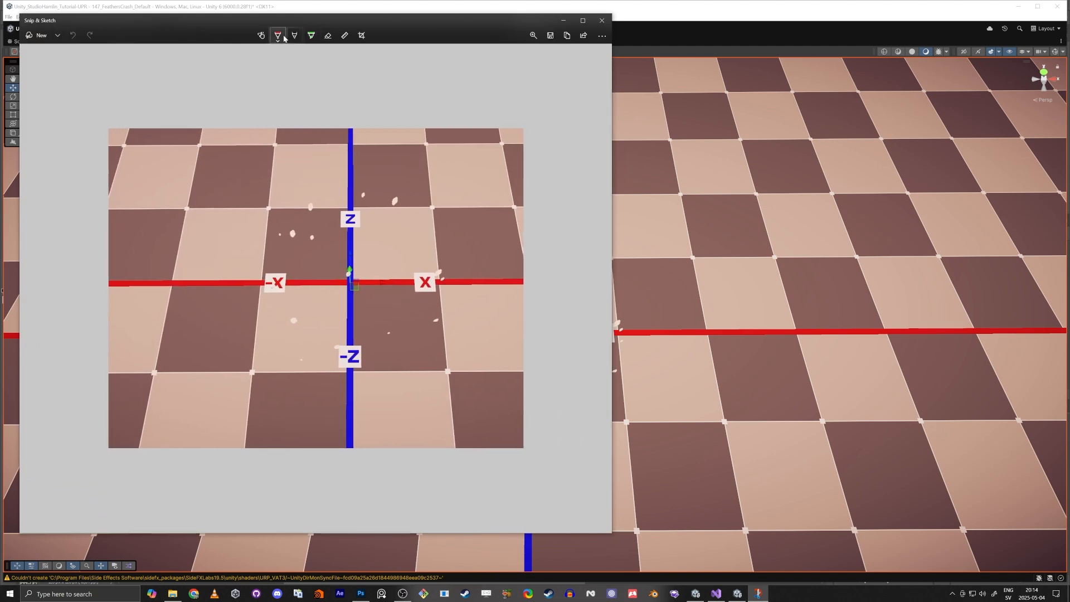
{"action": "left_click", "coordinate": [278, 36]}
{"action": "left_click", "coordinate": [348, 277]}
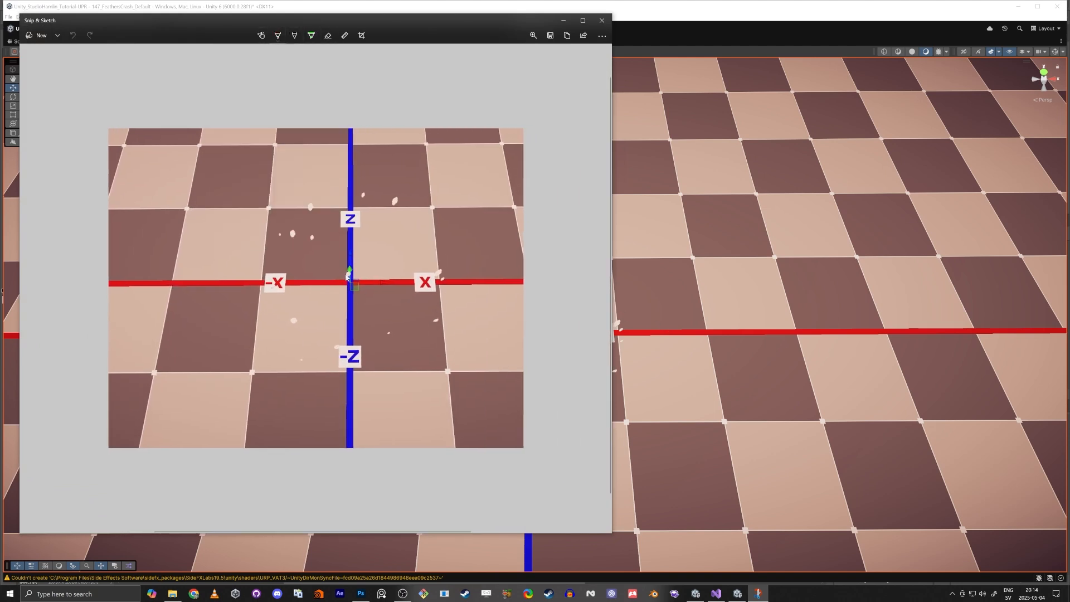
{"action": "left_click_drag", "start_coordinate": [351, 282], "coordinate": [358, 282]}
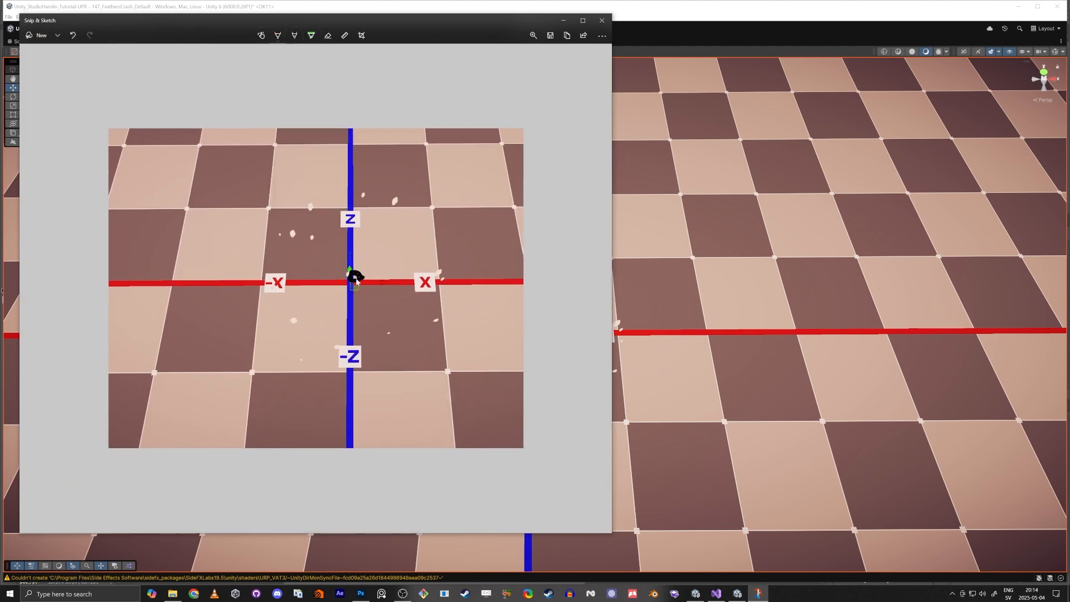
{"action": "left_click_drag", "start_coordinate": [404, 198], "coordinate": [361, 198]}
{"action": "mouse_move", "coordinate": [303, 230]}
{"action": "left_mouse_down"}
{"action": "mouse_move", "coordinate": [285, 233]}
{"action": "mouse_move", "coordinate": [296, 229]}
{"action": "left_mouse_up"}
{"action": "mouse_move", "coordinate": [354, 279]}
{"action": "left_mouse_down"}
{"action": "mouse_move", "coordinate": [289, 231]}
{"action": "mouse_move", "coordinate": [355, 276]}
{"action": "mouse_move", "coordinate": [364, 184]}
{"action": "left_mouse_up"}
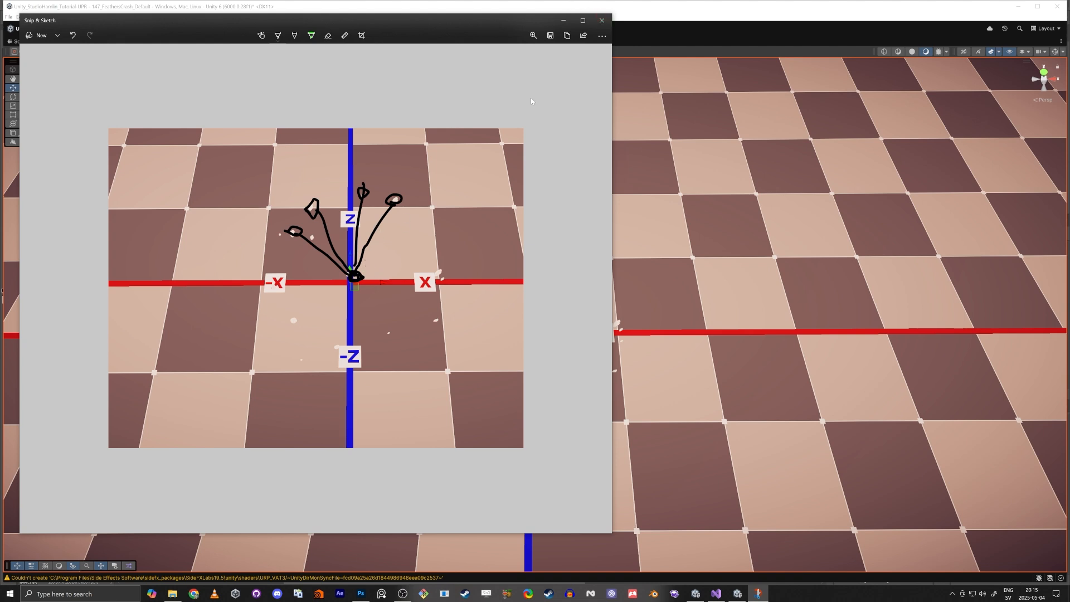
Draw arrows pointing outward from the feathers on the snip to illustrate their travel directions, and close the sketch.
{"action": "left_click_drag", "start_coordinate": [409, 186], "coordinate": [446, 143]}
{"action": "left_click_drag", "start_coordinate": [365, 174], "coordinate": [363, 149]}
{"action": "left_click_drag", "start_coordinate": [355, 163], "coordinate": [376, 149]}
{"action": "left_click_drag", "start_coordinate": [302, 193], "coordinate": [271, 158]}
{"action": "left_click_drag", "start_coordinate": [277, 173], "coordinate": [283, 156]}
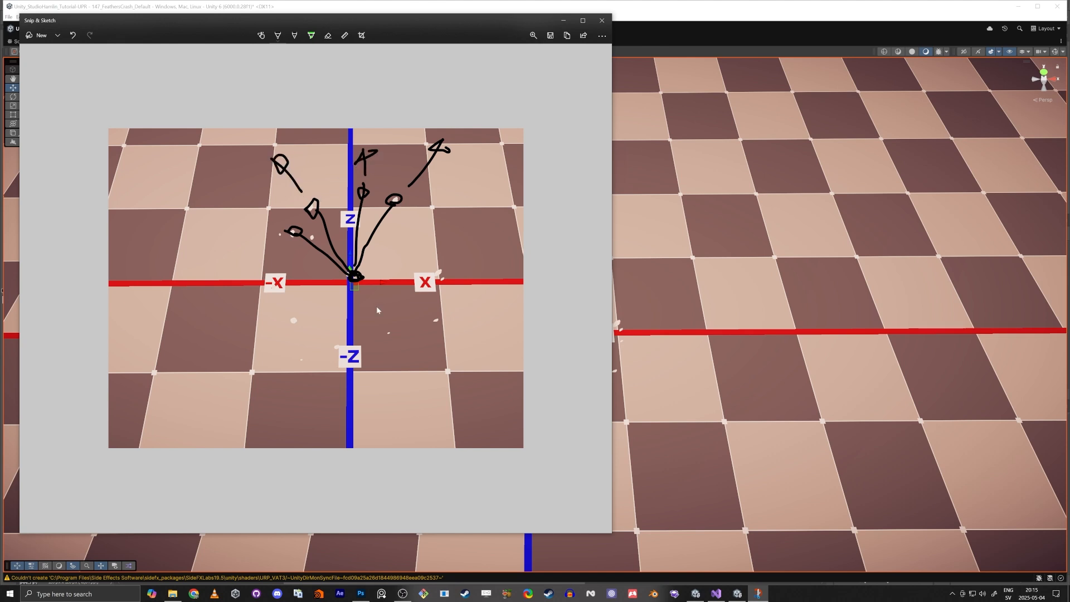
{"action": "mouse_move", "coordinate": [393, 333]}
{"action": "left_mouse_down"}
{"action": "mouse_move", "coordinate": [384, 328]}
{"action": "mouse_move", "coordinate": [426, 415]}
{"action": "mouse_move", "coordinate": [398, 403]}
{"action": "left_mouse_up"}
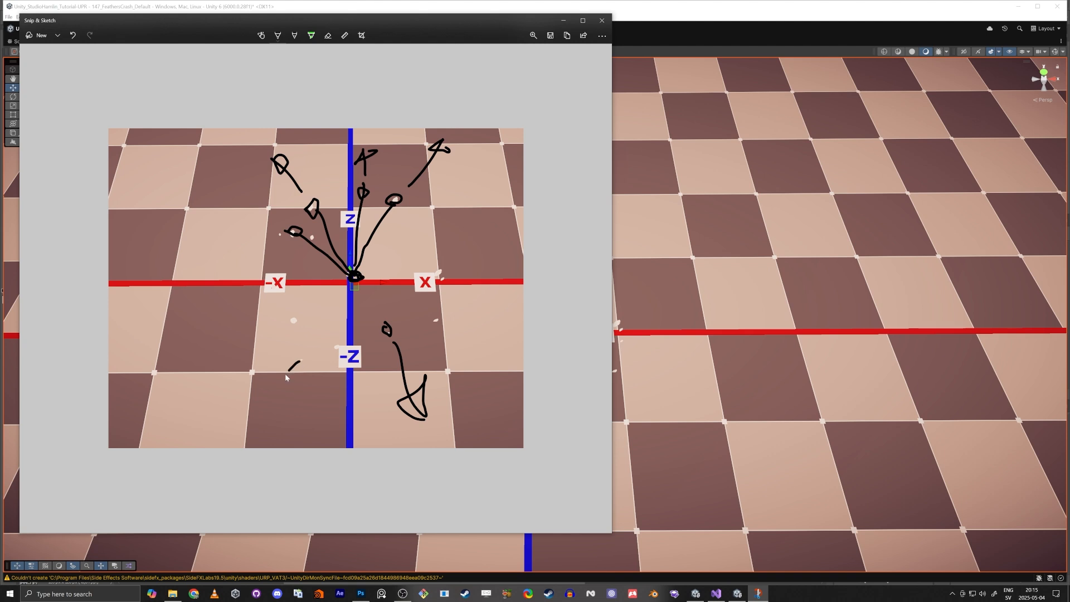
{"action": "left_click", "coordinate": [603, 18]}
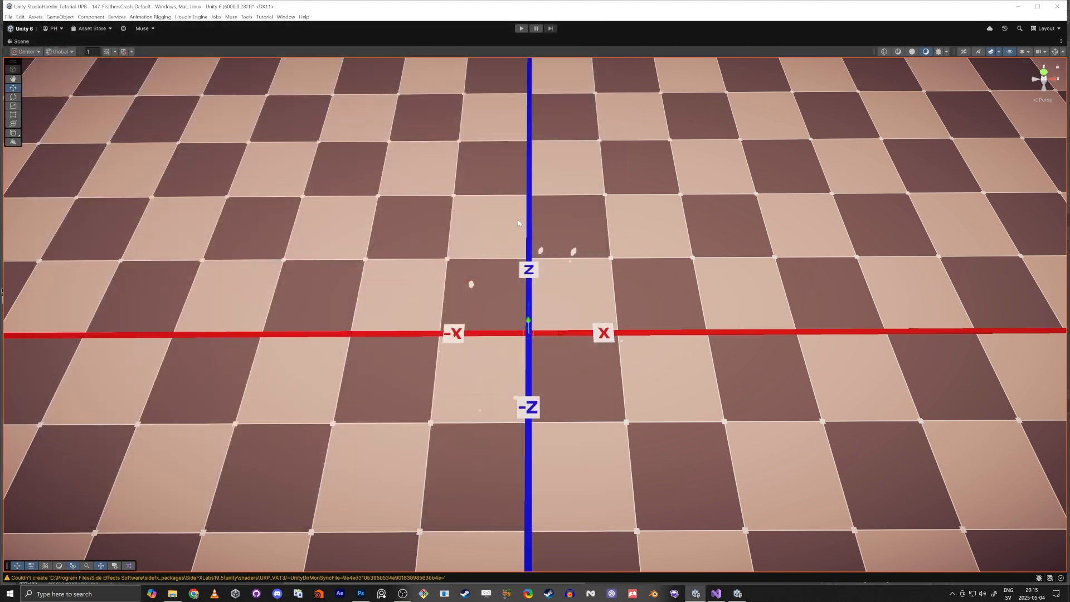
Restore the editor layout and set the sphere radius of the Position Shape block to 0.5.
{"action": "key", "text": "shift+space"}
{"action": "scroll", "coordinate": [602, 254], "scroll_direction": "up", "scroll_amount": 8}
{"action": "middle_click_drag", "start_coordinate": [696, 266], "coordinate": [794, 248]}
{"action": "left_click", "coordinate": [630, 327]}
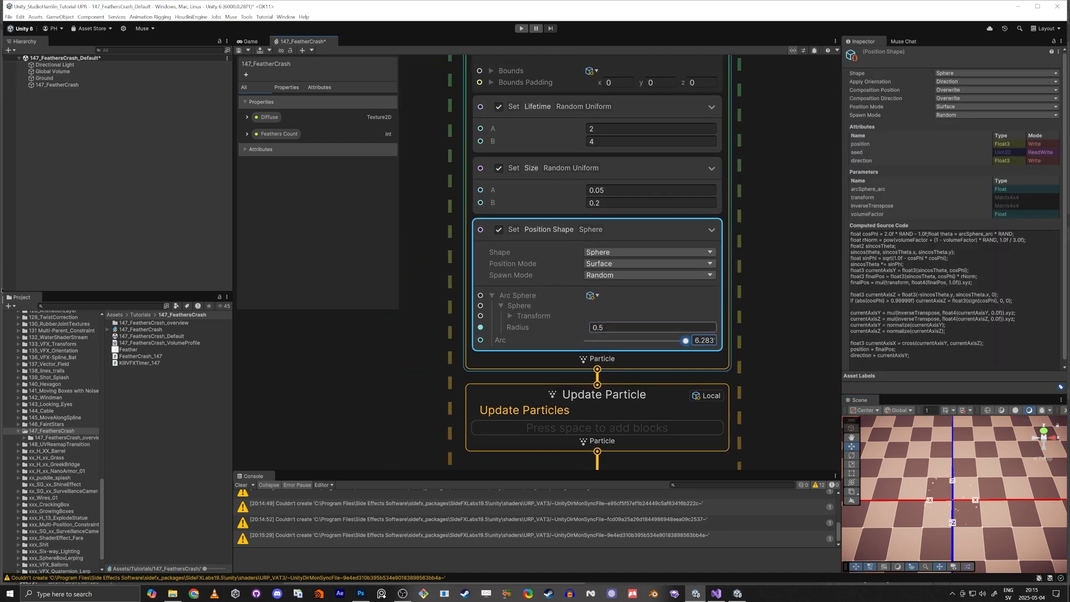
{"action": "left_click", "coordinate": [359, 373]}
{"action": "middle_click_drag", "start_coordinate": [356, 373], "coordinate": [393, 353]}
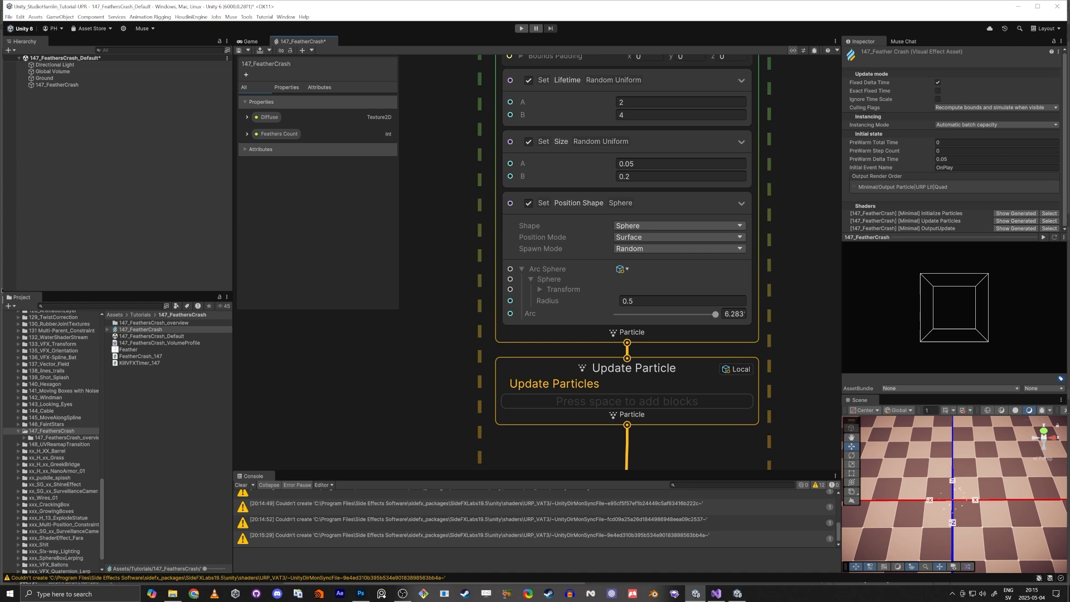
{"action": "left_click", "coordinate": [411, 431]}
Add a Set Velocity block to Initialize Particle and move it below the Position Shape block.
{"action": "left_click", "coordinate": [592, 202]}
{"action": "key", "text": "space"}
{"action": "type", "text": "se"}
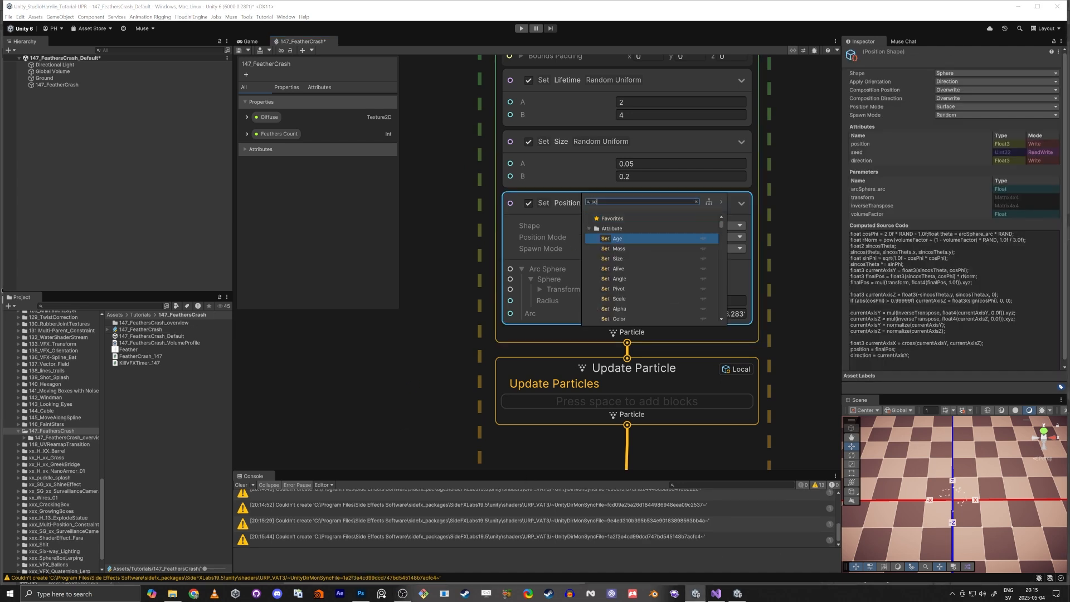
{"action": "type", "text": "t vel"}
{"action": "key", "text": "Return"}
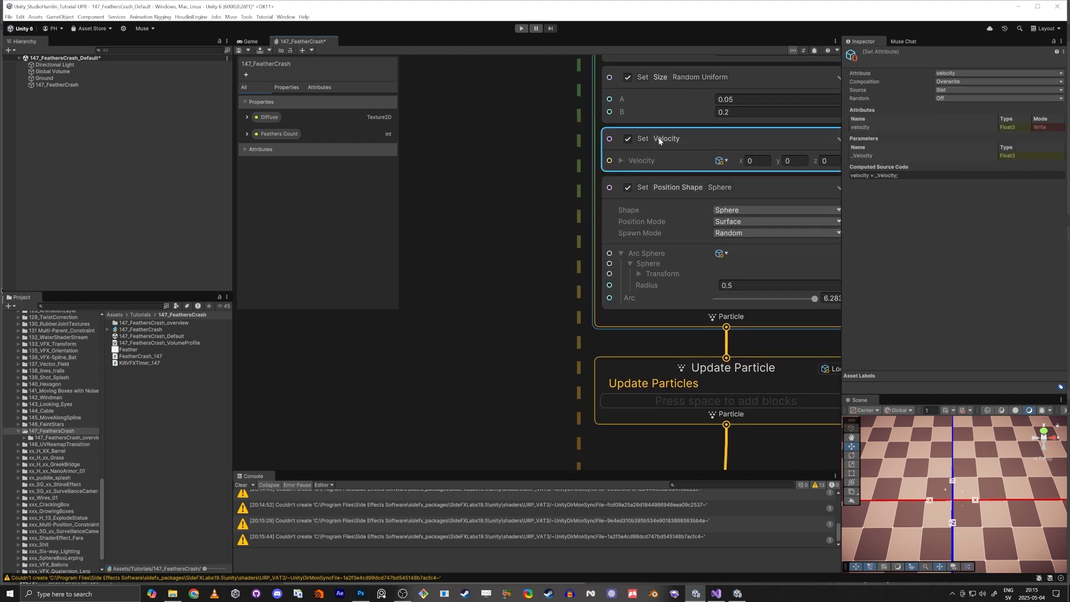
{"action": "left_click_drag", "start_coordinate": [660, 141], "coordinate": [666, 313]}
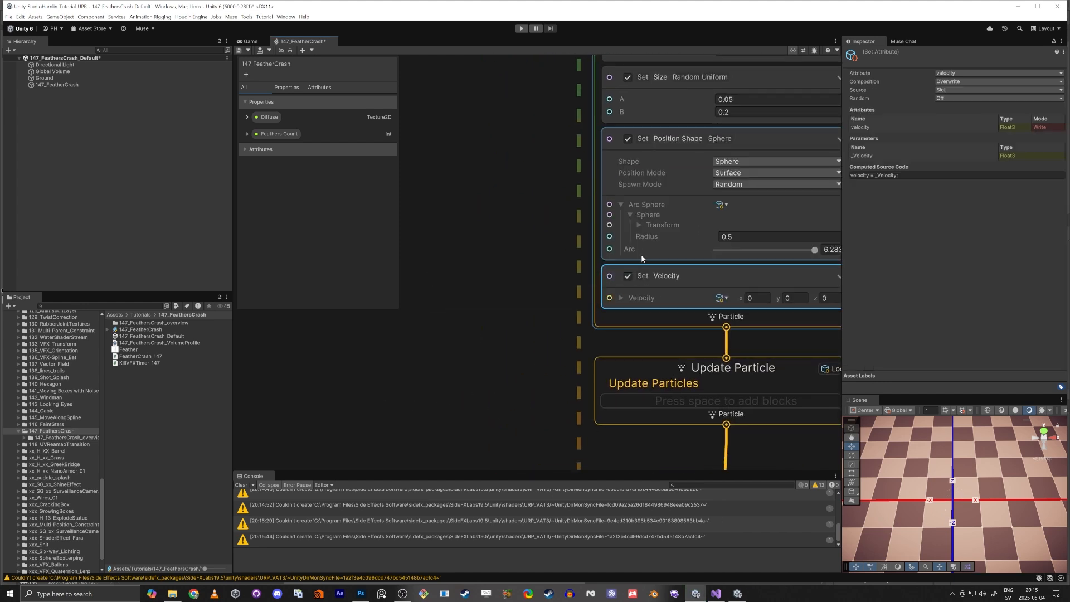
Add a Get Position node with its location at Current and place it well clear of the Initialize context.
{"action": "scroll", "coordinate": [643, 173], "scroll_direction": "down", "scroll_amount": 3}
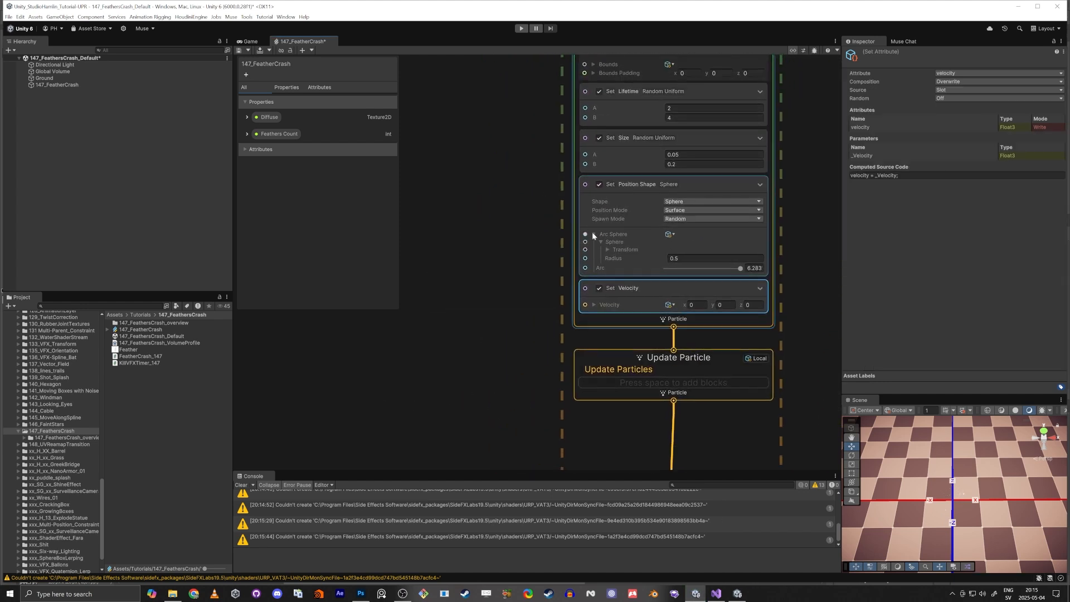
{"action": "middle_click_drag", "start_coordinate": [469, 226], "coordinate": [518, 282]}
{"action": "key", "text": "space"}
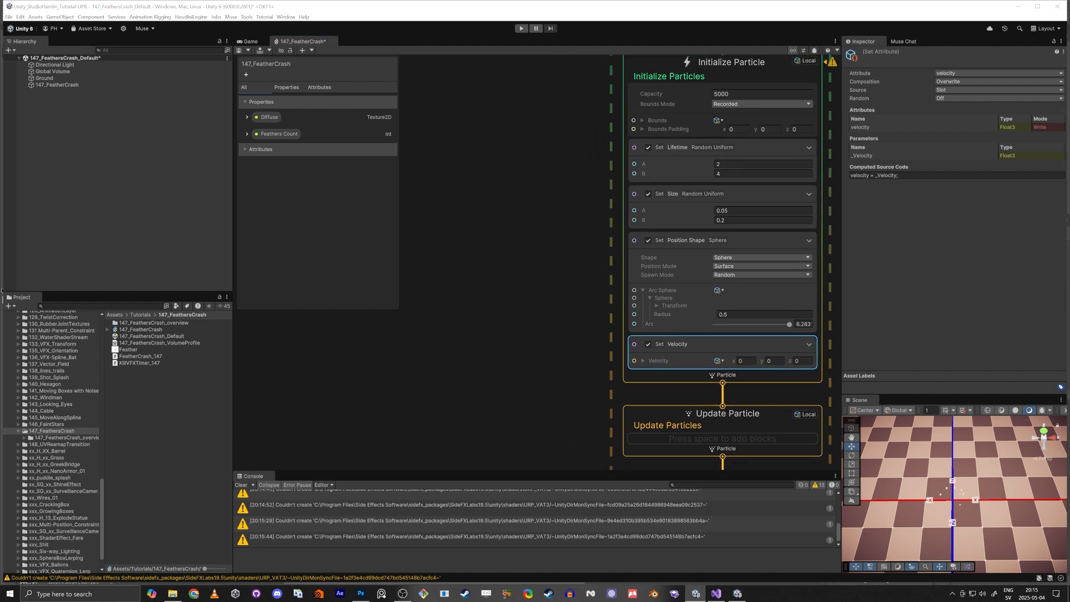
{"action": "left_click", "coordinate": [460, 310]}
{"action": "key", "text": "space"}
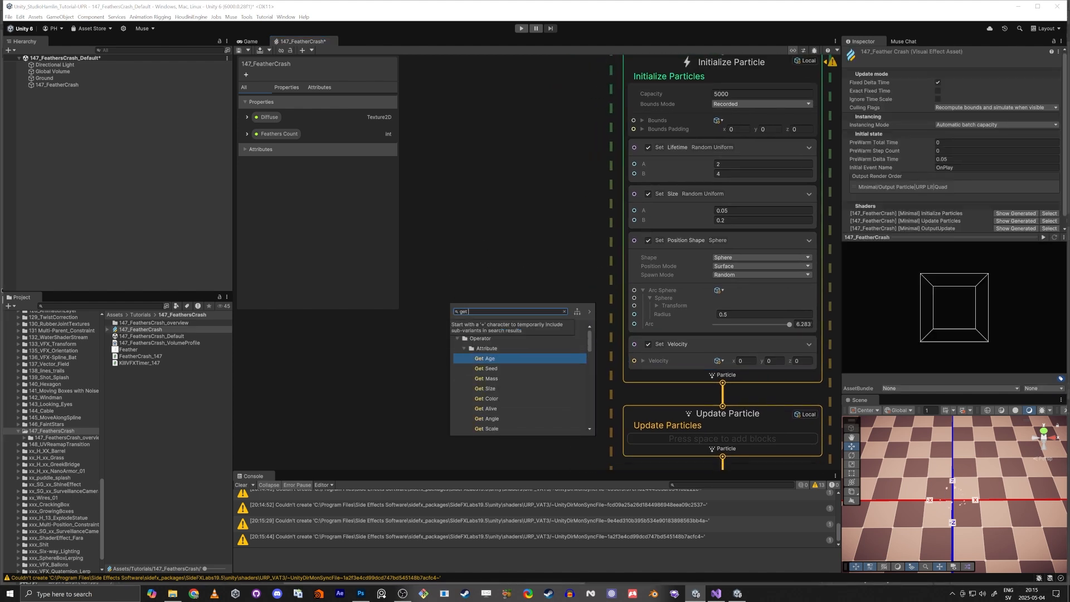
{"action": "type", "text": "get pos"}
{"action": "key", "text": "Down"}
{"action": "key", "text": "Return"}
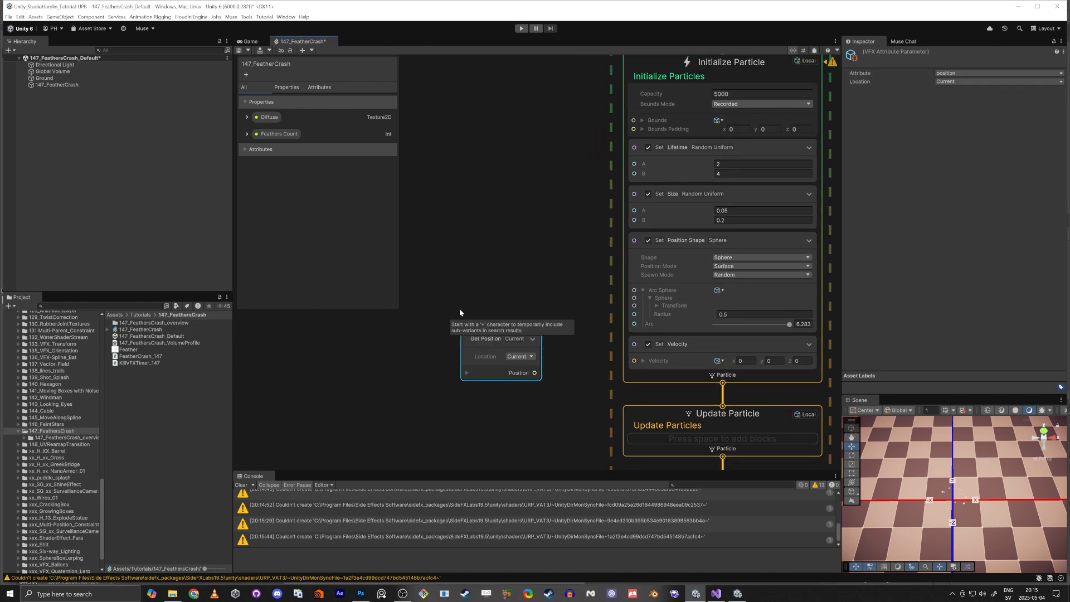
{"action": "left_click", "coordinate": [693, 243]}
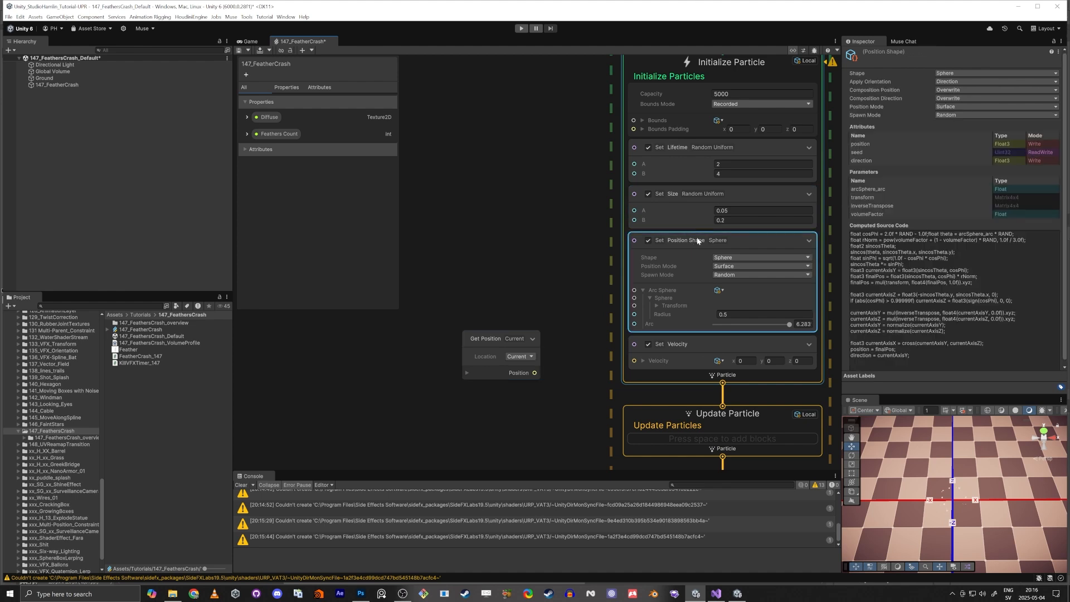
{"action": "left_click", "coordinate": [709, 346]}
{"action": "left_click", "coordinate": [486, 338]}
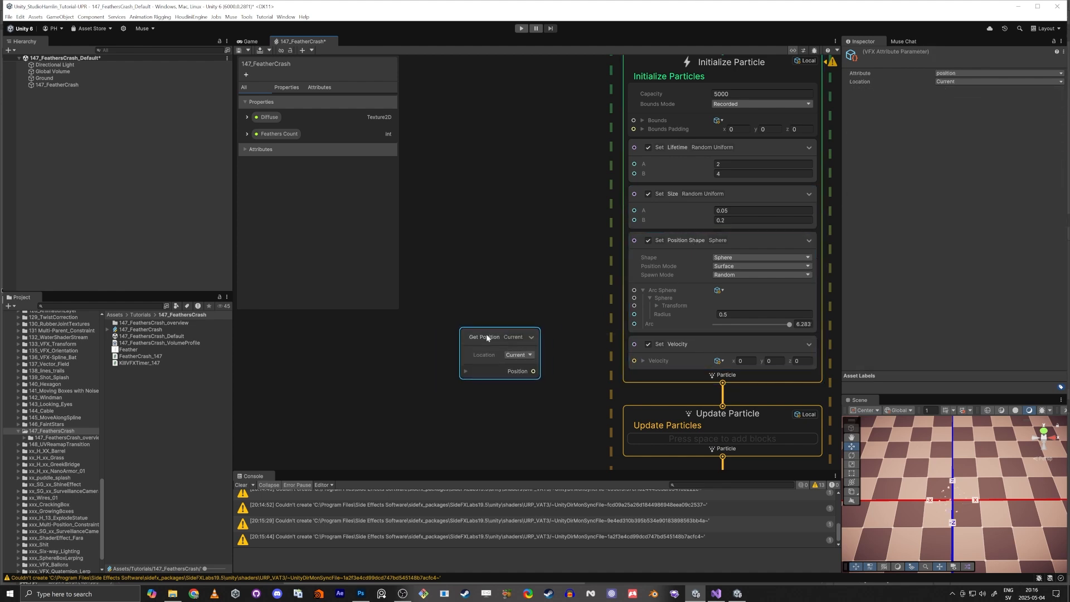
{"action": "left_click_drag", "start_coordinate": [487, 337], "coordinate": [346, 342]}
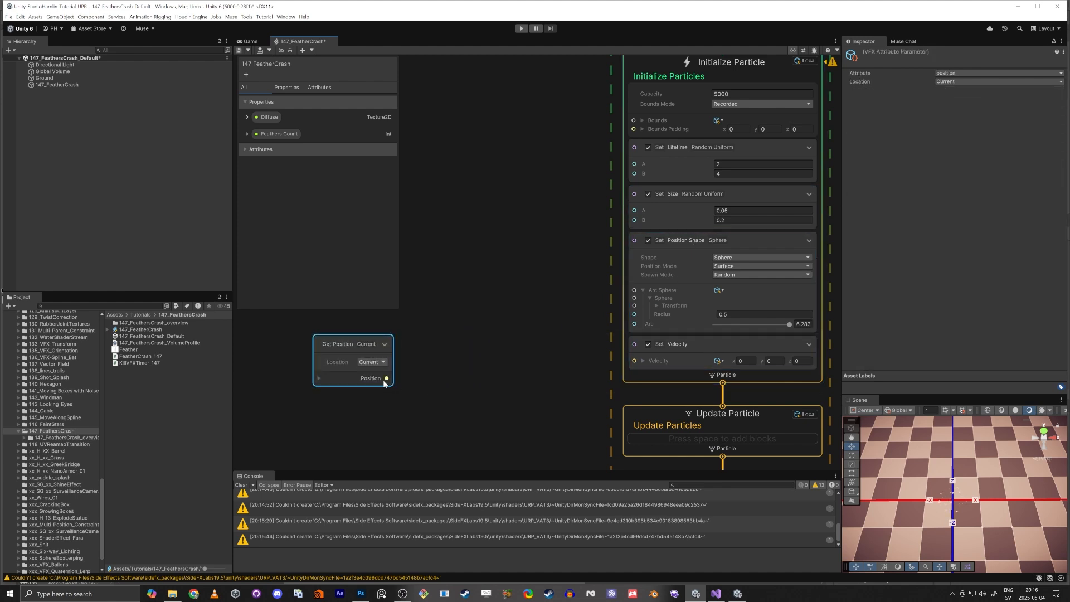
Feed the Get Position output into a new Normalize node and shift both nodes further away from the Initialize context.
{"action": "left_click_drag", "start_coordinate": [432, 378], "coordinate": [432, 378]}
{"action": "type", "text": "nor"}
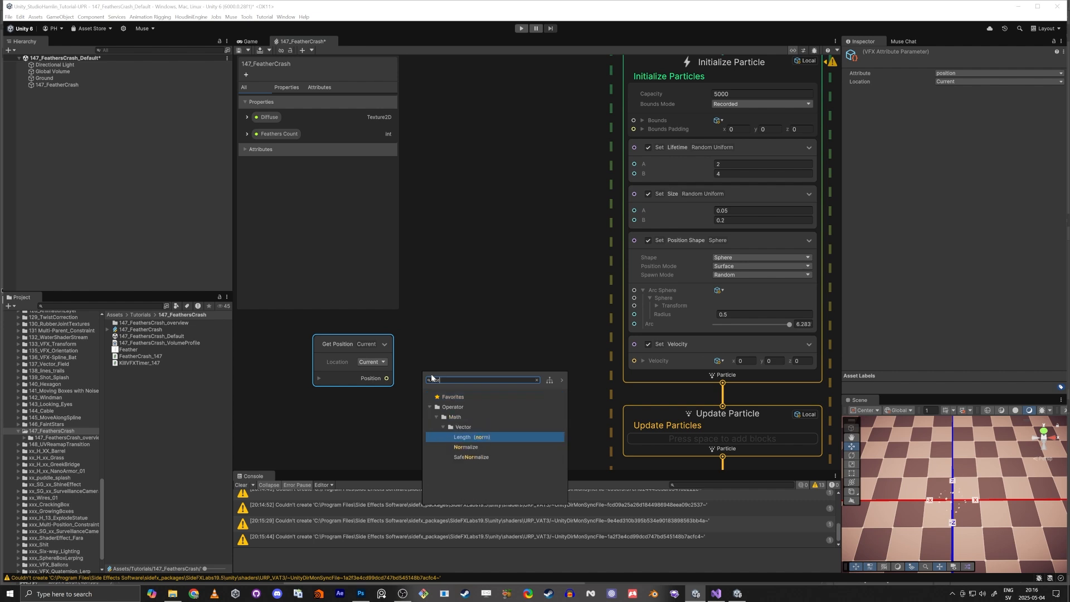
{"action": "key", "text": "Down"}
{"action": "key", "text": "Return"}
{"action": "left_click_drag", "start_coordinate": [433, 373], "coordinate": [424, 362]}
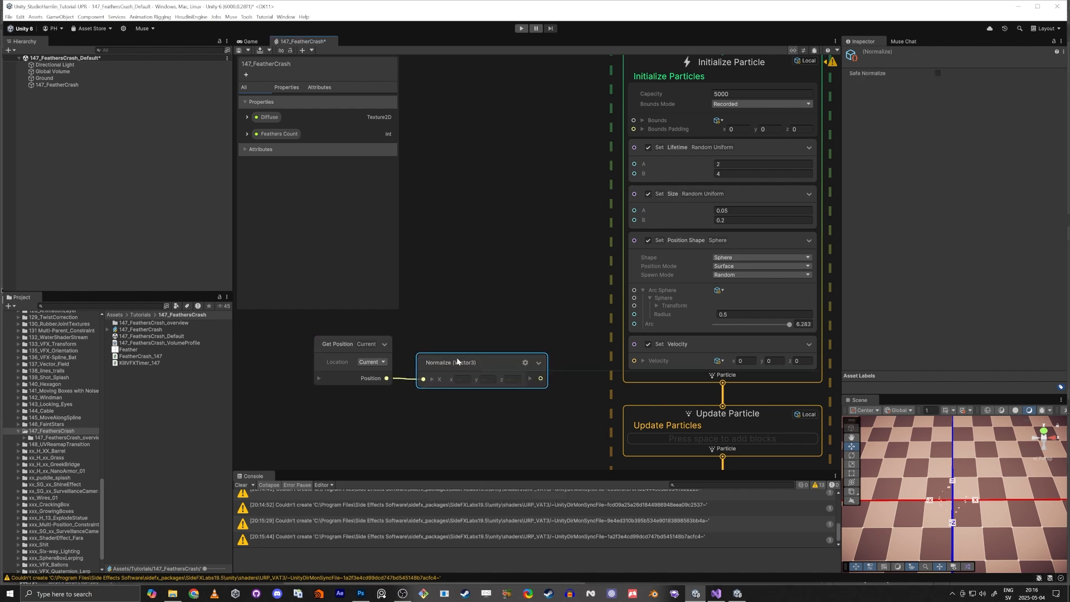
{"action": "left_click_drag", "start_coordinate": [505, 326], "coordinate": [368, 371]}
{"action": "left_click_drag", "start_coordinate": [495, 363], "coordinate": [391, 346]}
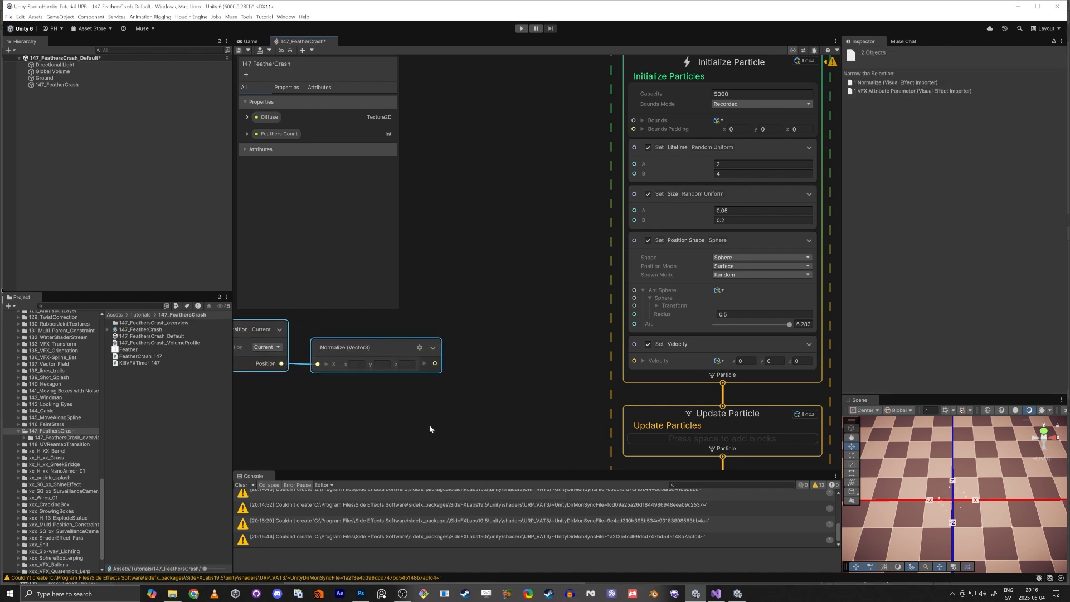
{"action": "middle_click_drag", "start_coordinate": [428, 419], "coordinate": [493, 416]}
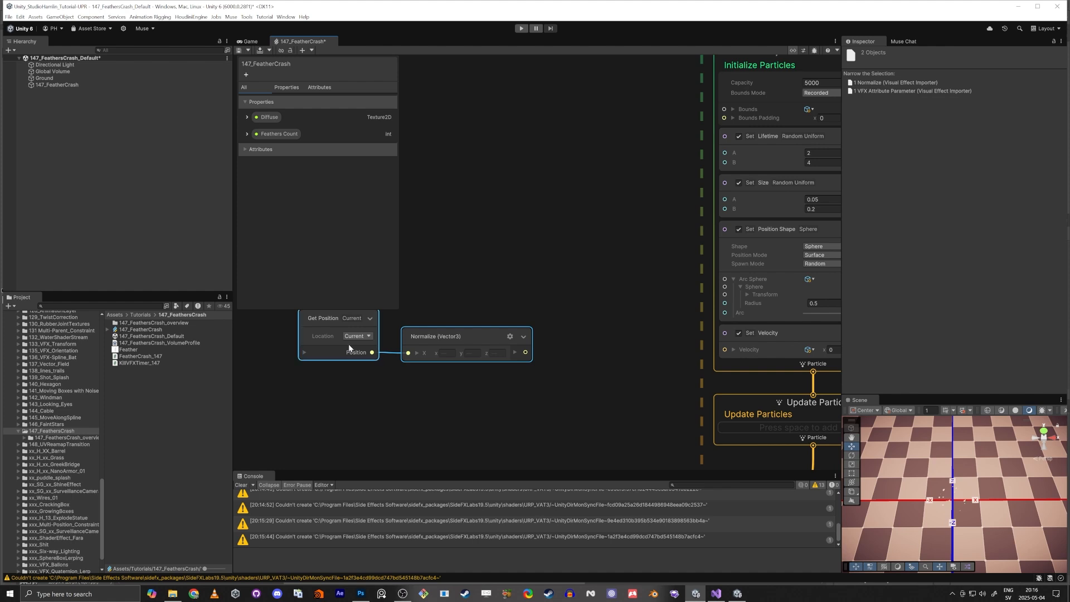
{"action": "left_click", "coordinate": [495, 402]}
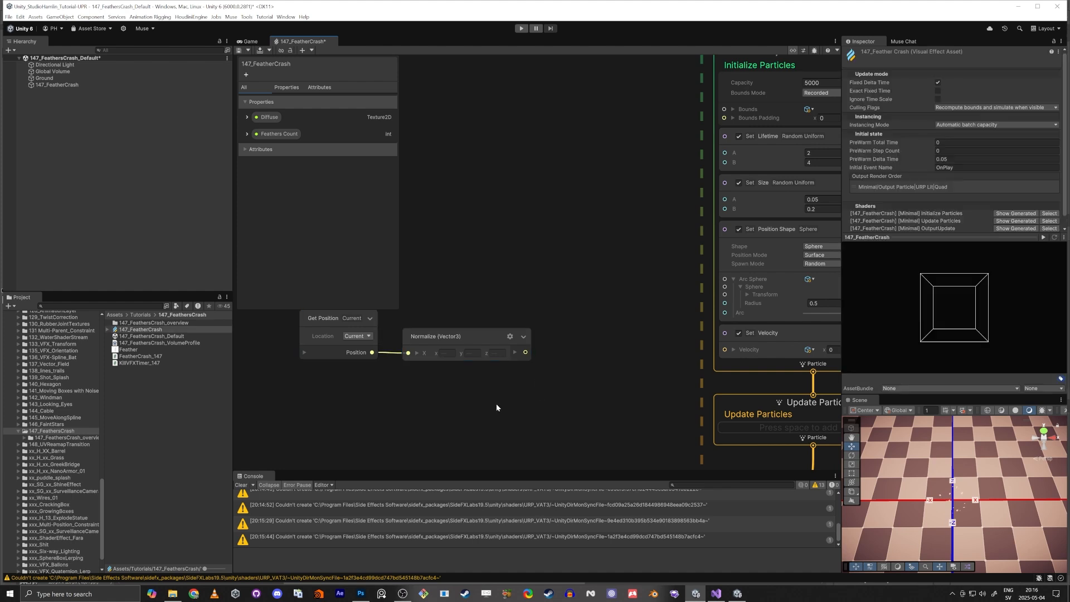
Add a Multiply node, connect the Normalize output to its A input and its result to the Set Velocity block.
{"action": "key", "text": "space"}
{"action": "type", "text": "mult"}
{"action": "key", "text": "Return"}
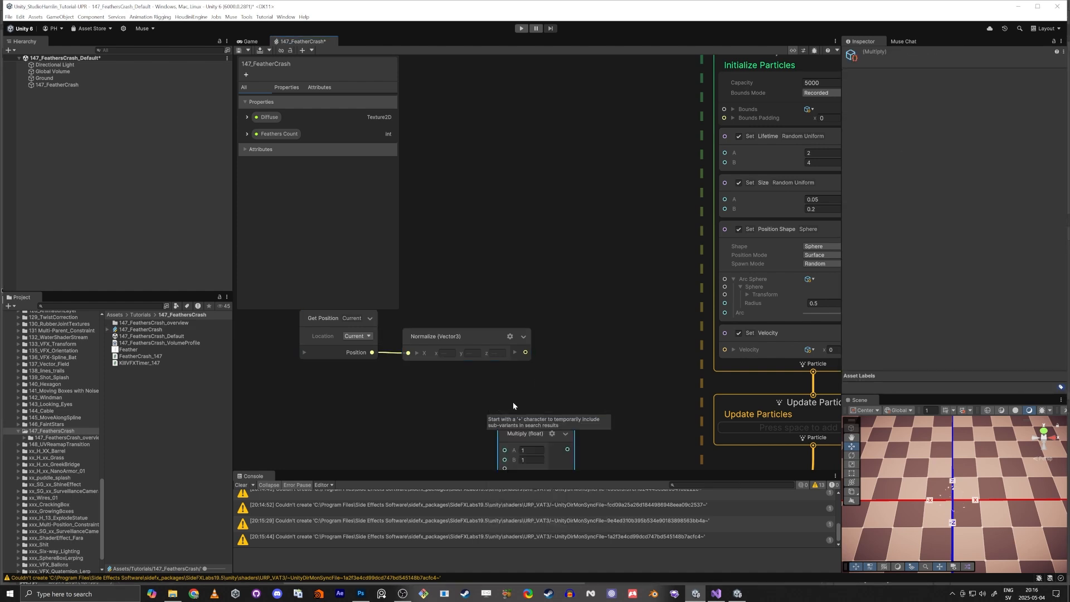
{"action": "left_click_drag", "start_coordinate": [521, 434], "coordinate": [576, 387]}
{"action": "left_click_drag", "start_coordinate": [524, 347], "coordinate": [560, 408]}
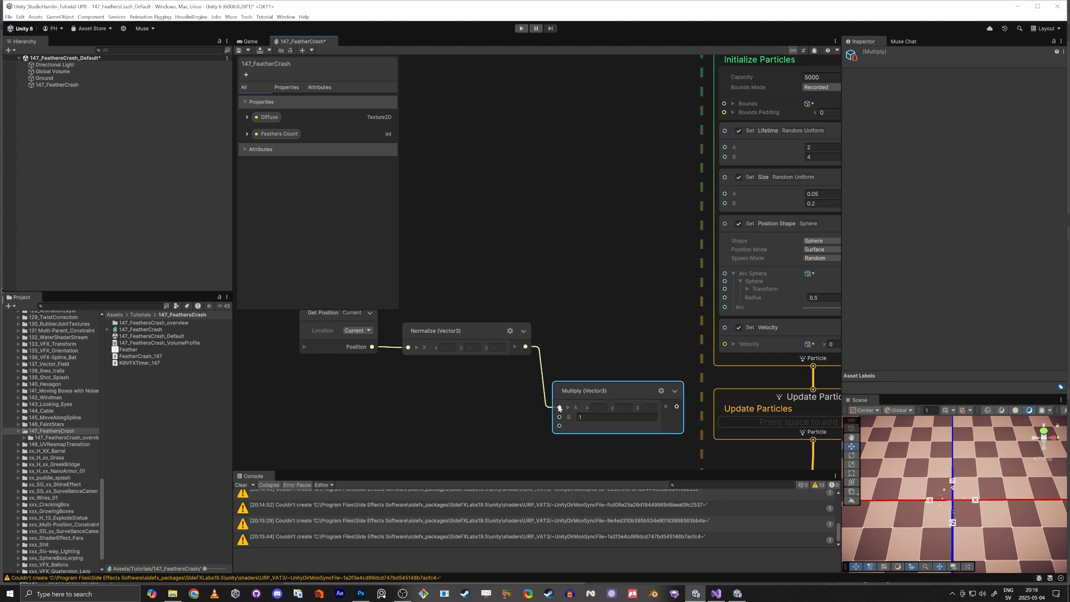
{"action": "left_click_drag", "start_coordinate": [676, 405], "coordinate": [725, 345]}
{"action": "scroll", "coordinate": [929, 474], "scroll_direction": "up", "scroll_amount": 3}
{"action": "left_click_drag", "start_coordinate": [930, 474], "coordinate": [969, 561], "text": "alt"}
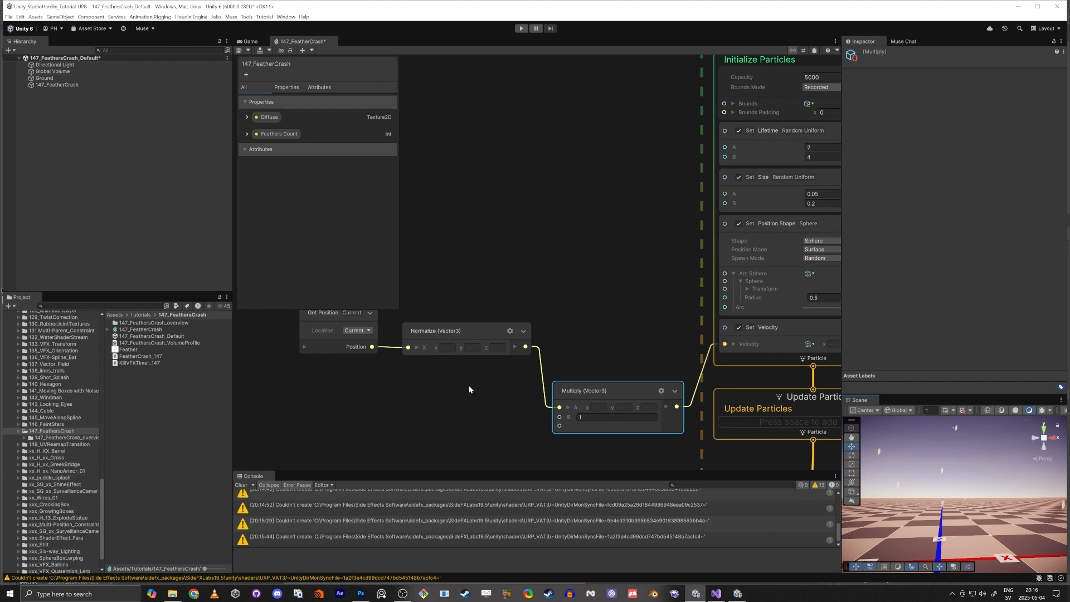
Add a Random Float node with Min 1 and Max 4, and connect it to the Multiply node's B input.
{"action": "middle_click_drag", "start_coordinate": [468, 389], "coordinate": [501, 339]}
{"action": "left_click", "coordinate": [502, 340]}
{"action": "key", "text": "space"}
{"action": "type", "text": "r"}
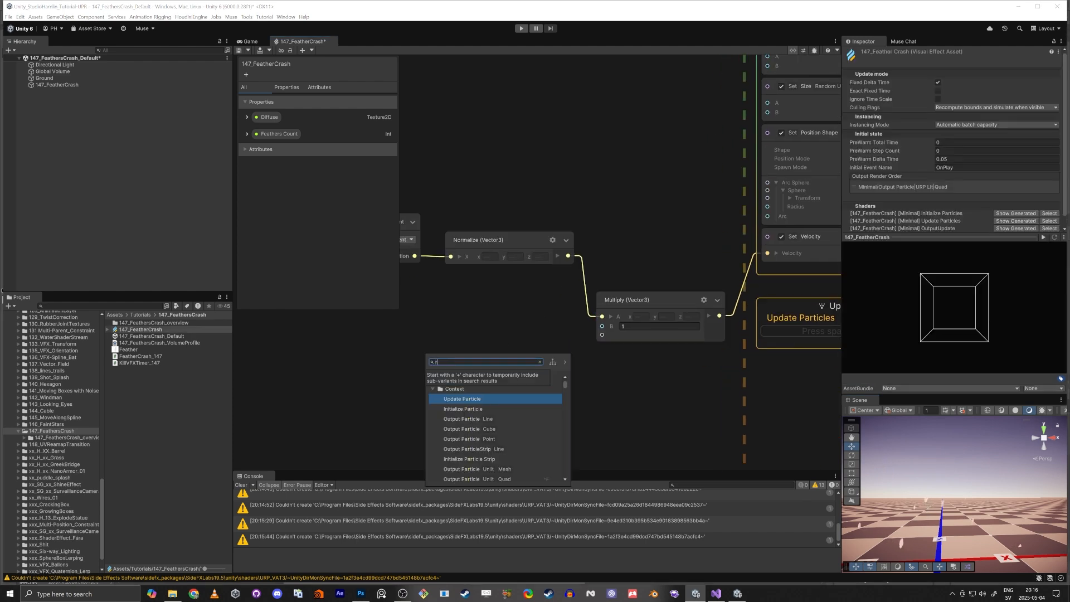
{"action": "type", "text": "and f"}
{"action": "key", "text": "Return"}
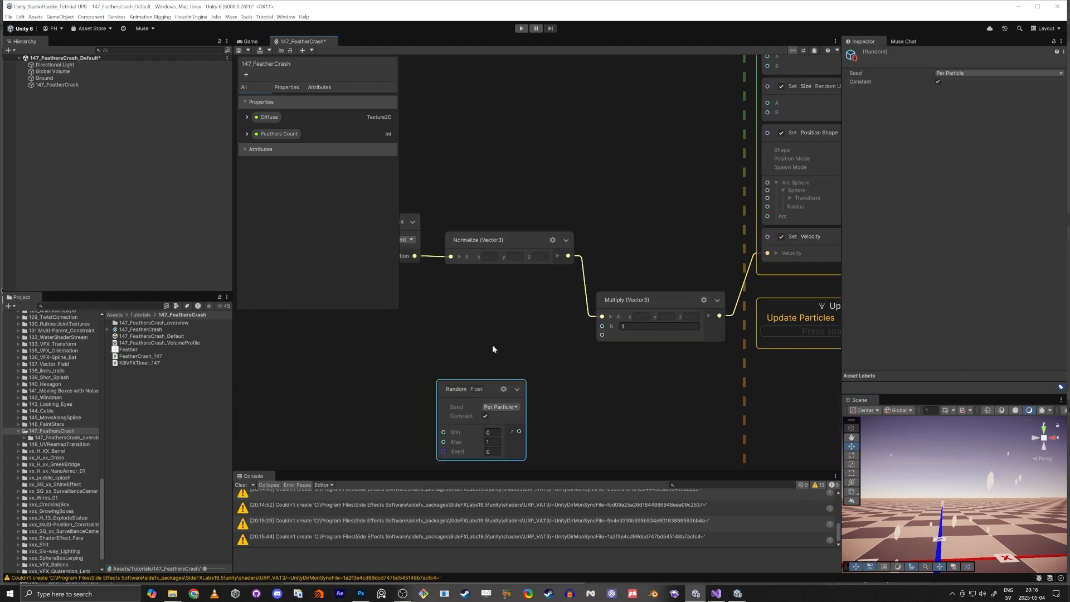
{"action": "left_click_drag", "start_coordinate": [519, 431], "coordinate": [602, 326]}
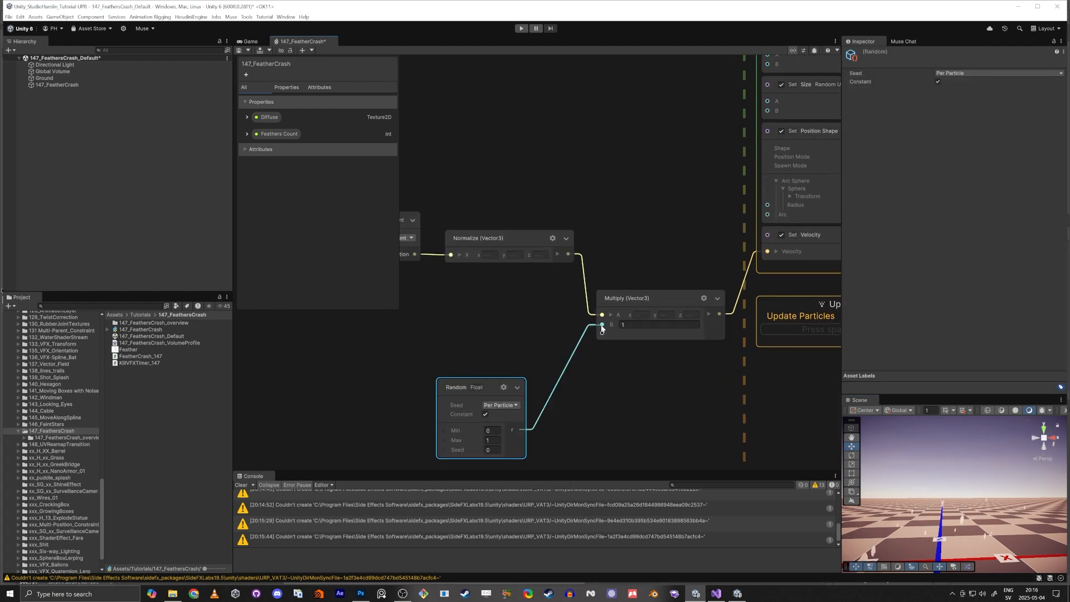
{"action": "left_click_drag", "start_coordinate": [455, 390], "coordinate": [420, 347]}
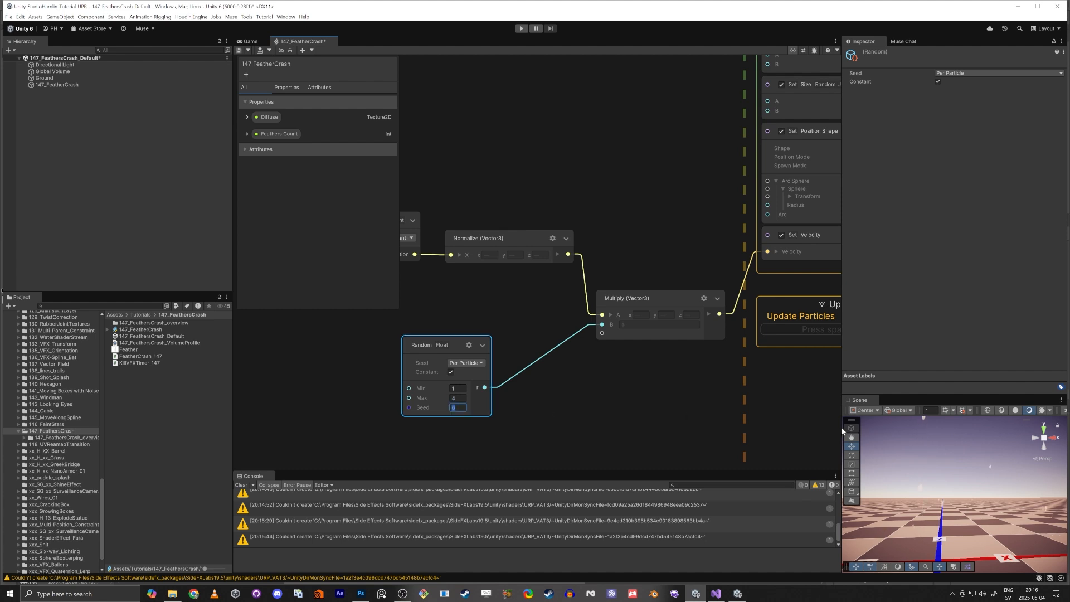
Select the 147_FeatherCrash object and raise it above the ground to a Y position of 1.75.
{"action": "right_click_drag", "start_coordinate": [967, 501], "coordinate": [955, 528]}
{"action": "left_click", "coordinate": [67, 84]}
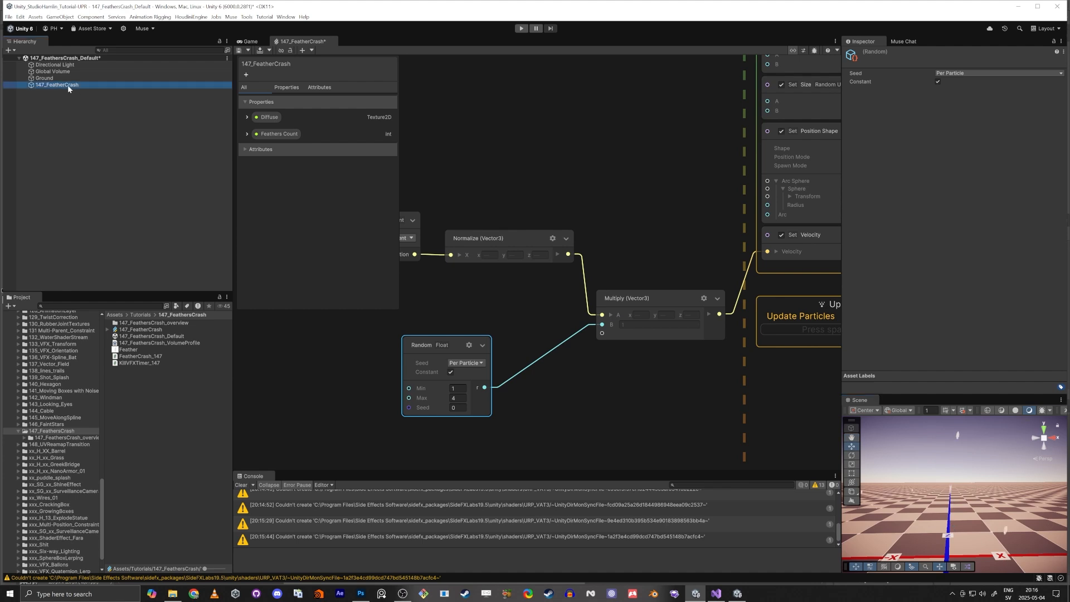
{"action": "left_click_drag", "start_coordinate": [945, 525], "coordinate": [948, 412]}
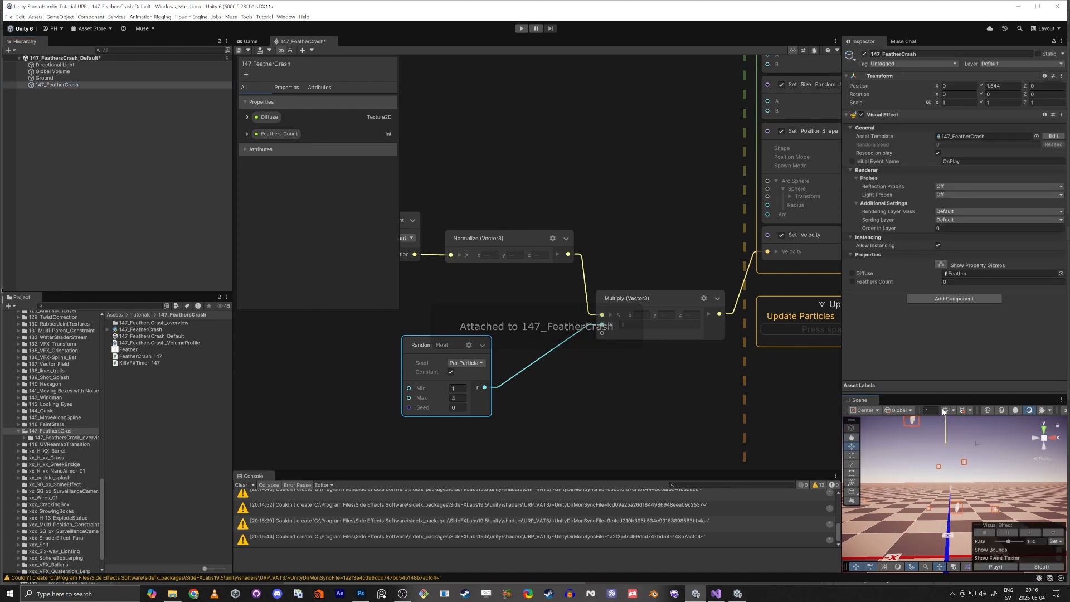
{"action": "mouse_move", "coordinate": [943, 504]}
{"action": "right_mouse_down"}
{"action": "mouse_move", "coordinate": [937, 481]}
{"action": "mouse_move", "coordinate": [933, 495]}
{"action": "right_mouse_up"}
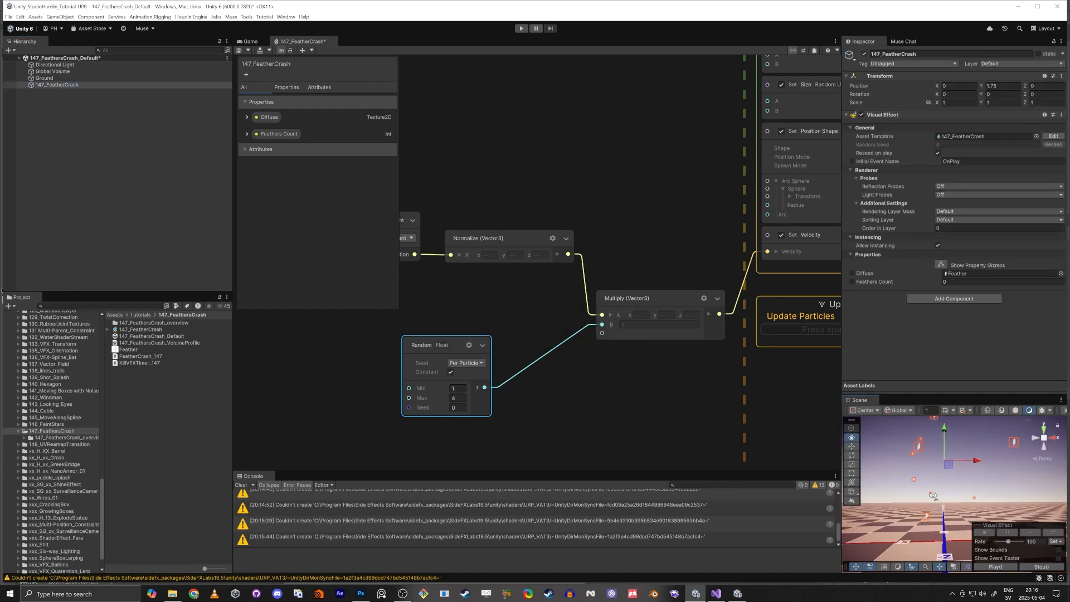
{"action": "scroll", "coordinate": [573, 346], "scroll_direction": "down", "scroll_amount": 5}
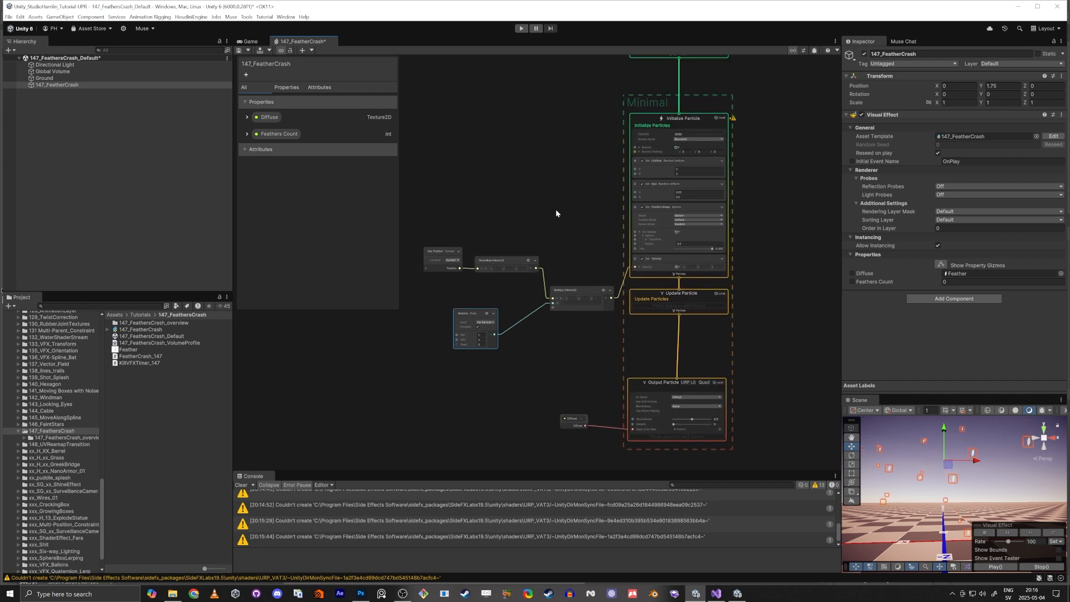
Tighten the Multiply and Random node layout, and move the Update and Output contexts with the Diffuse node well below Initialize.
{"action": "left_click_drag", "start_coordinate": [568, 288], "coordinate": [570, 262]}
{"action": "left_click_drag", "start_coordinate": [480, 319], "coordinate": [501, 290]}
{"action": "scroll", "coordinate": [632, 353], "scroll_direction": "down", "scroll_amount": 2}
{"action": "middle_click_drag", "start_coordinate": [632, 353], "coordinate": [637, 299]}
{"action": "left_click_drag", "start_coordinate": [596, 430], "coordinate": [687, 369]}
{"action": "middle_click_drag", "start_coordinate": [590, 386], "coordinate": [563, 290]}
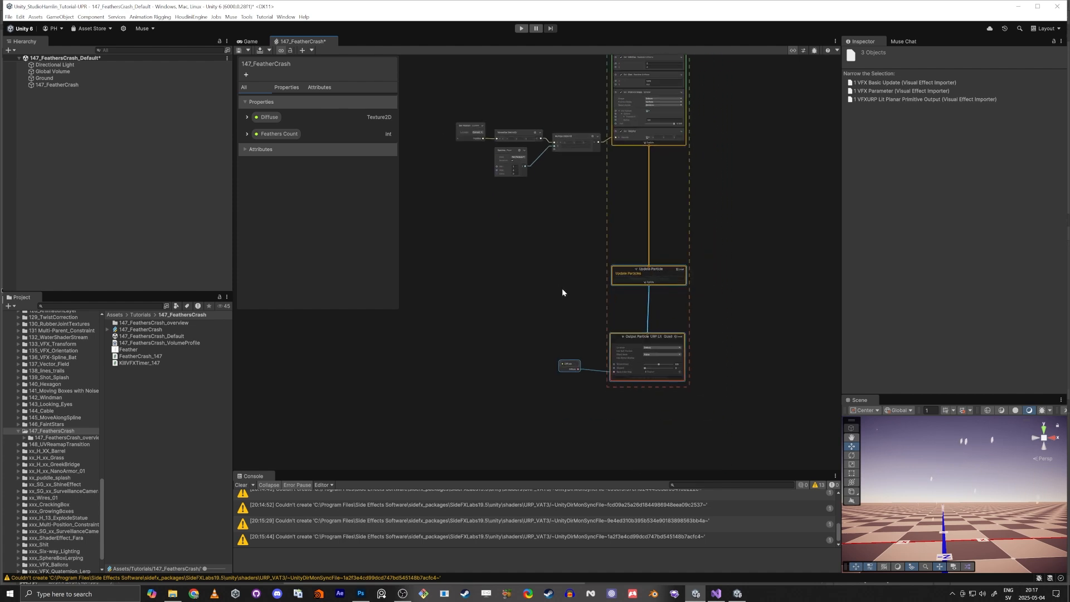
Add a Gravity block to the Update Particle context.
{"action": "scroll", "coordinate": [563, 287], "scroll_direction": "up", "scroll_amount": 4}
{"action": "left_click", "coordinate": [562, 282]}
{"action": "left_click_drag", "start_coordinate": [689, 258], "coordinate": [687, 226]}
{"action": "key", "text": "space"}
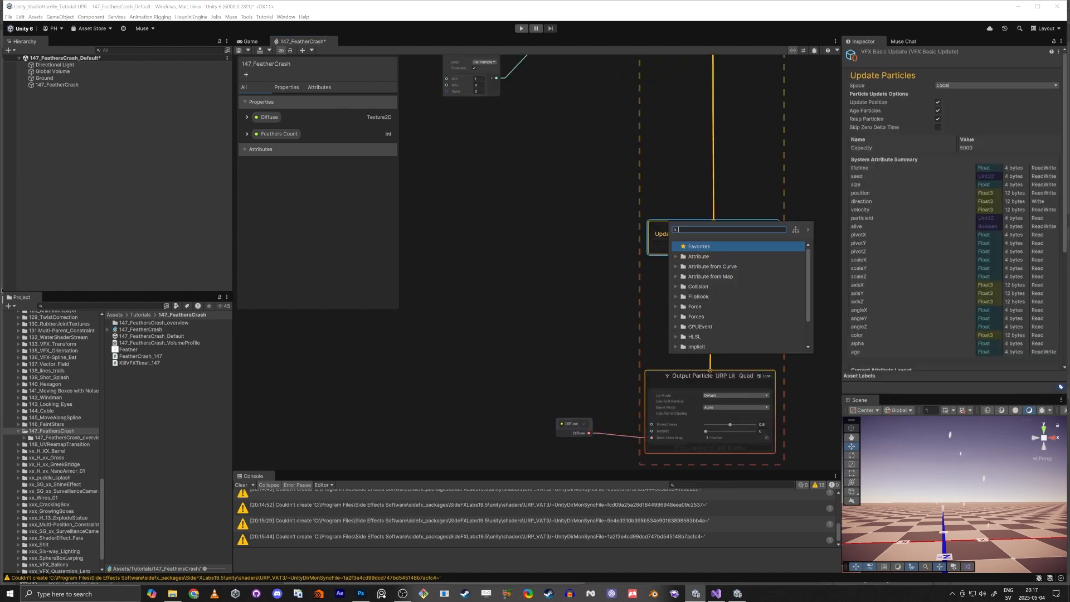
{"action": "type", "text": "grav"}
{"action": "key", "text": "Return"}
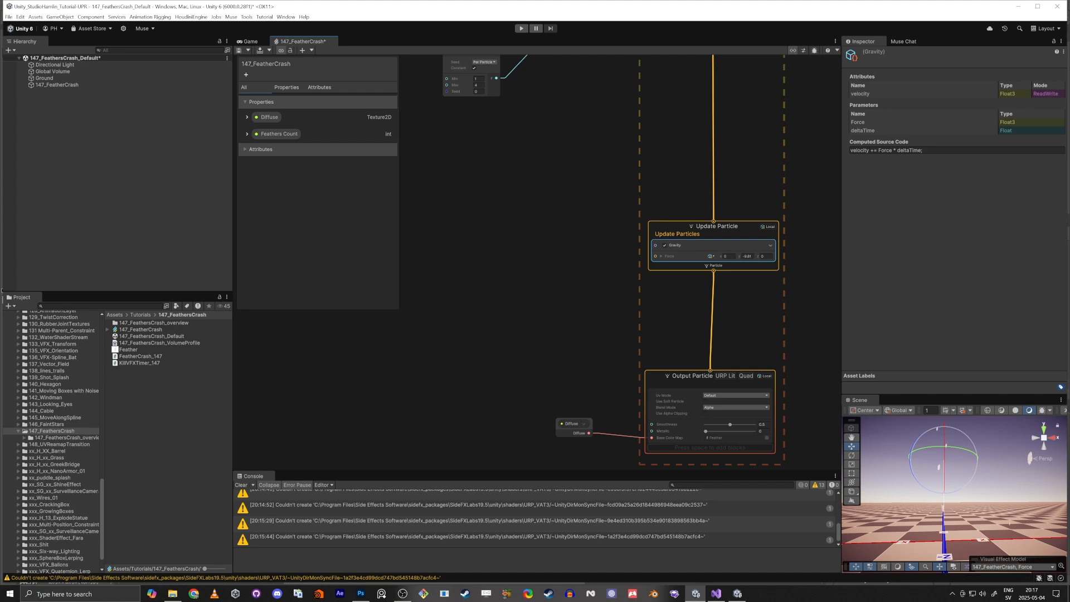
{"action": "left_click", "coordinate": [609, 282]}
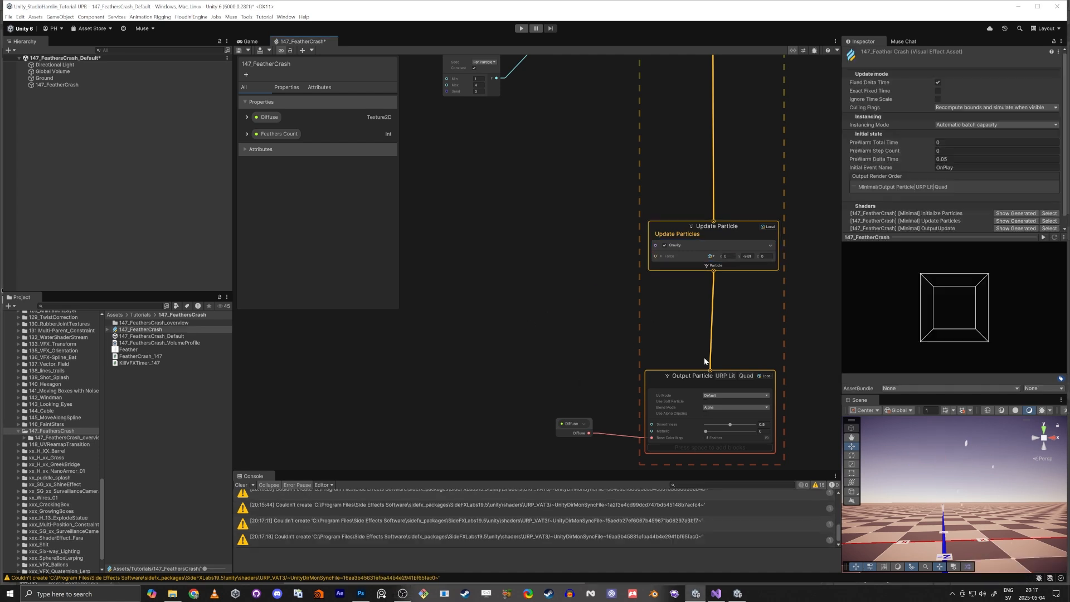
{"action": "mouse_move", "coordinate": [905, 478]}
{"action": "right_mouse_down"}
{"action": "mouse_move", "coordinate": [907, 458]}
{"action": "mouse_move", "coordinate": [904, 487]}
{"action": "right_mouse_up"}
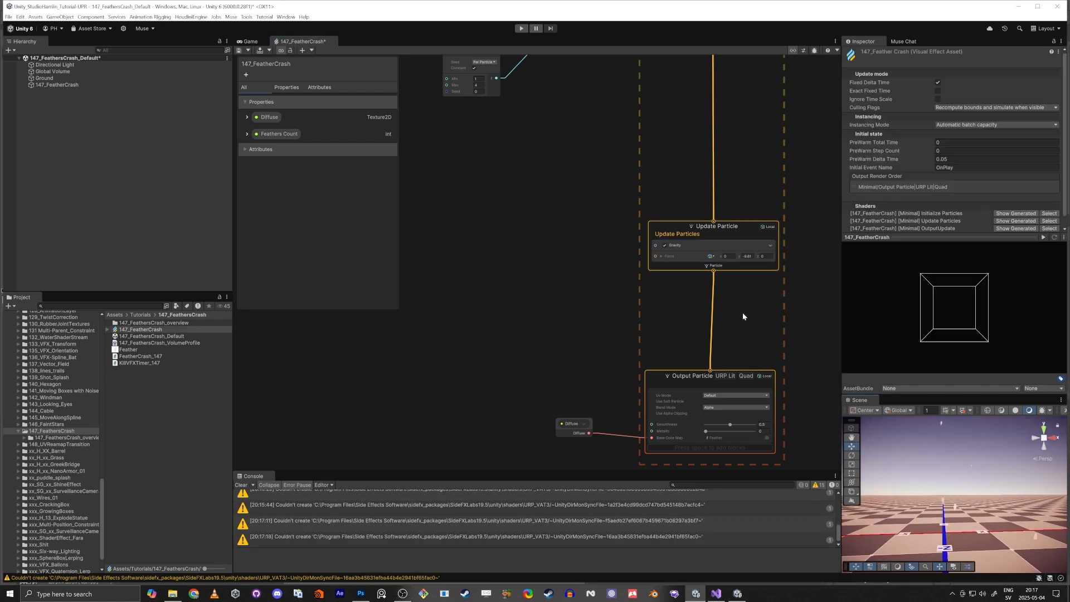
Weaken the Gravity block by setting its Force Y value to -2.81.
{"action": "scroll", "coordinate": [746, 258], "scroll_direction": "up", "scroll_amount": 7}
{"action": "left_click", "coordinate": [747, 257]}
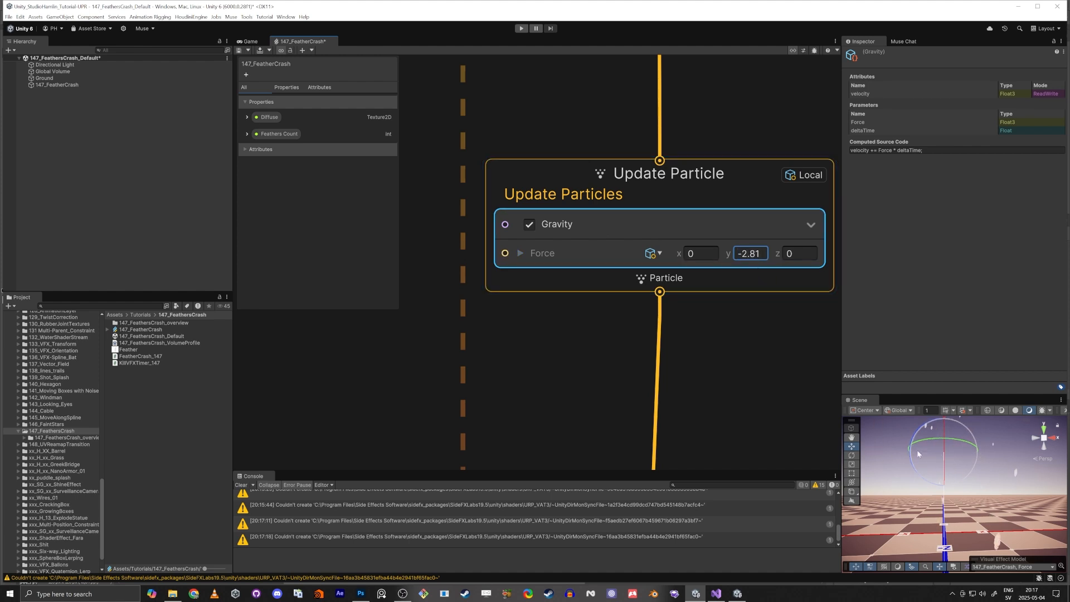
{"action": "right_click_drag", "start_coordinate": [946, 502], "coordinate": [976, 499]}
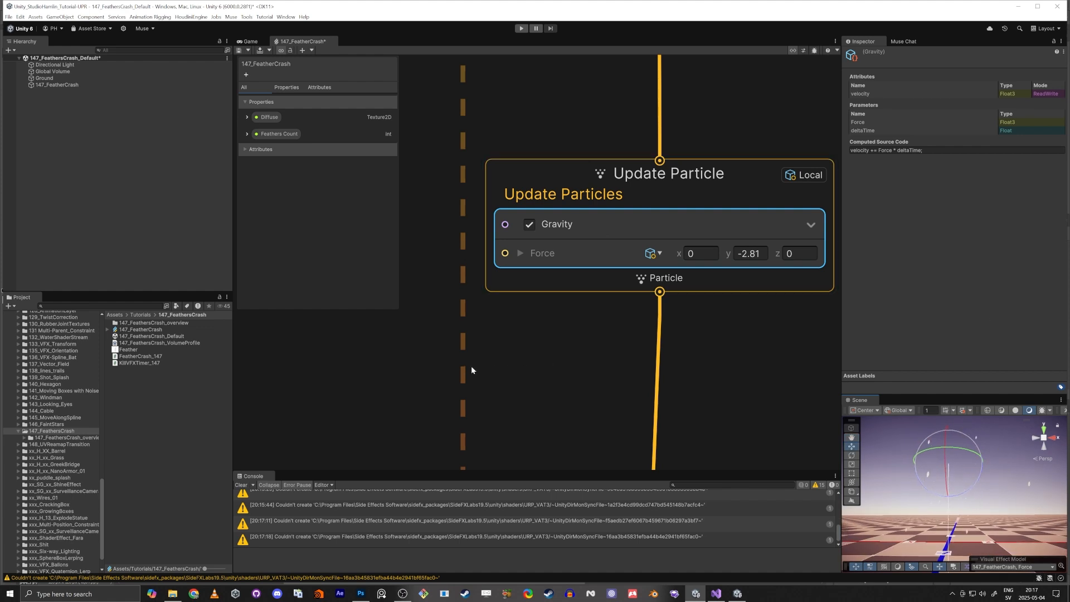
Add a Turbulence block to the Update Particle context and place it above the Gravity block.
{"action": "left_click", "coordinate": [557, 252]}
{"action": "key", "text": "space"}
{"action": "type", "text": "turb"}
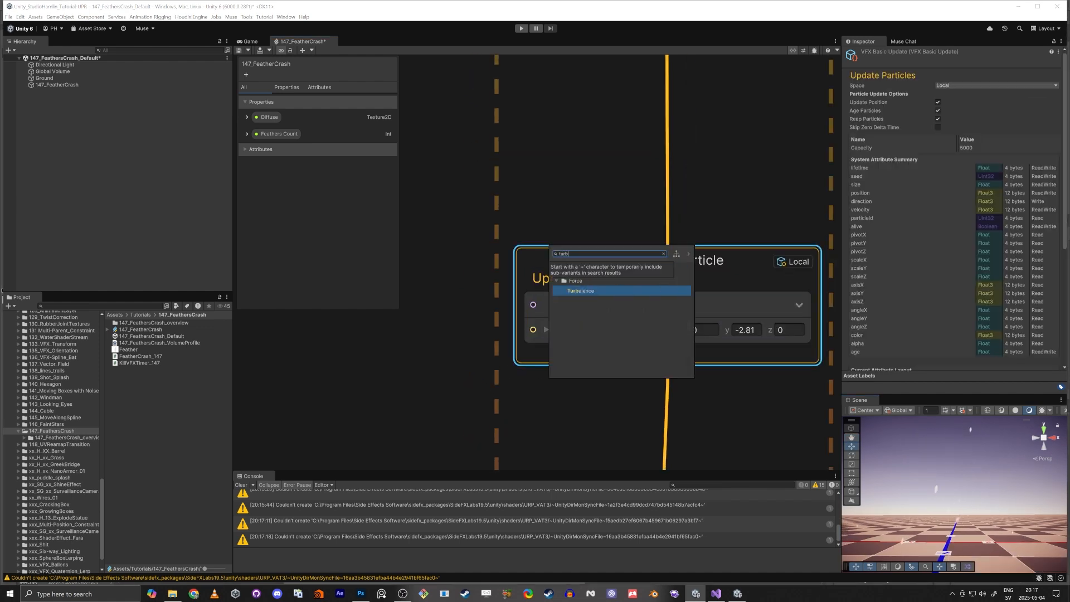
{"action": "key", "text": "Return"}
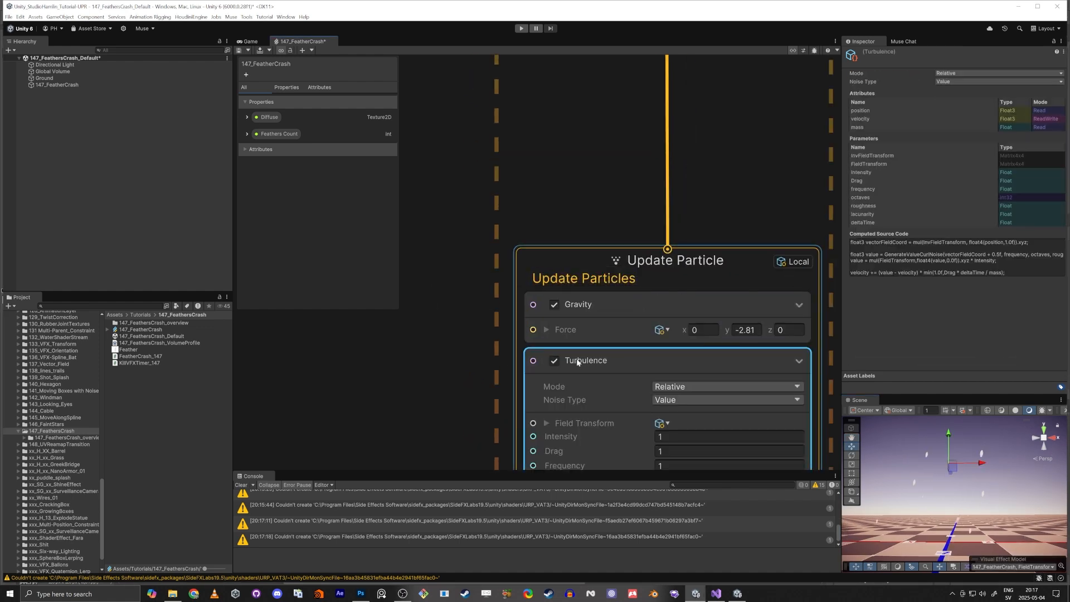
{"action": "left_click_drag", "start_coordinate": [577, 362], "coordinate": [591, 294]}
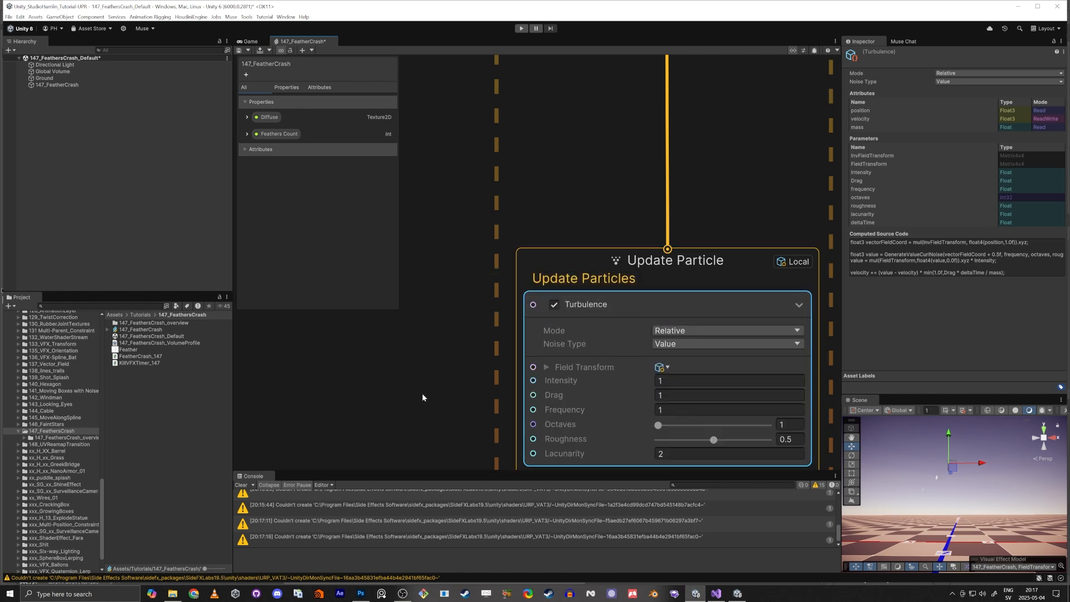
{"action": "middle_click_drag", "start_coordinate": [411, 382], "coordinate": [425, 292]}
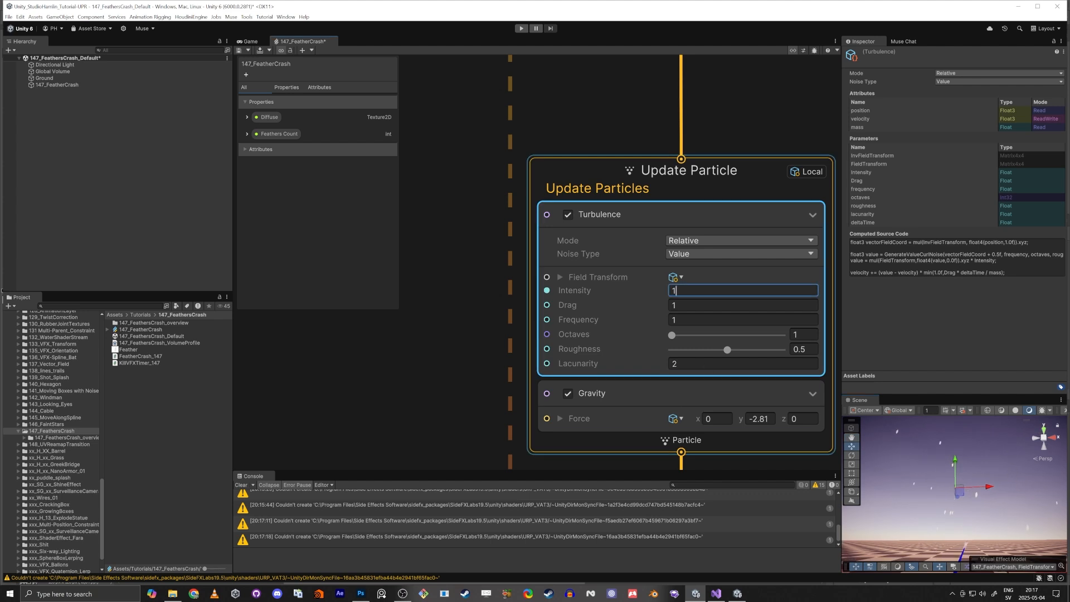
Set the Turbulence block's Intensity to 11 and check the feather motion in the scene.
{"action": "left_click", "coordinate": [725, 305]}
{"action": "left_click", "coordinate": [724, 291]}
{"action": "type", "text": "11"}
{"action": "left_click", "coordinate": [724, 305]}
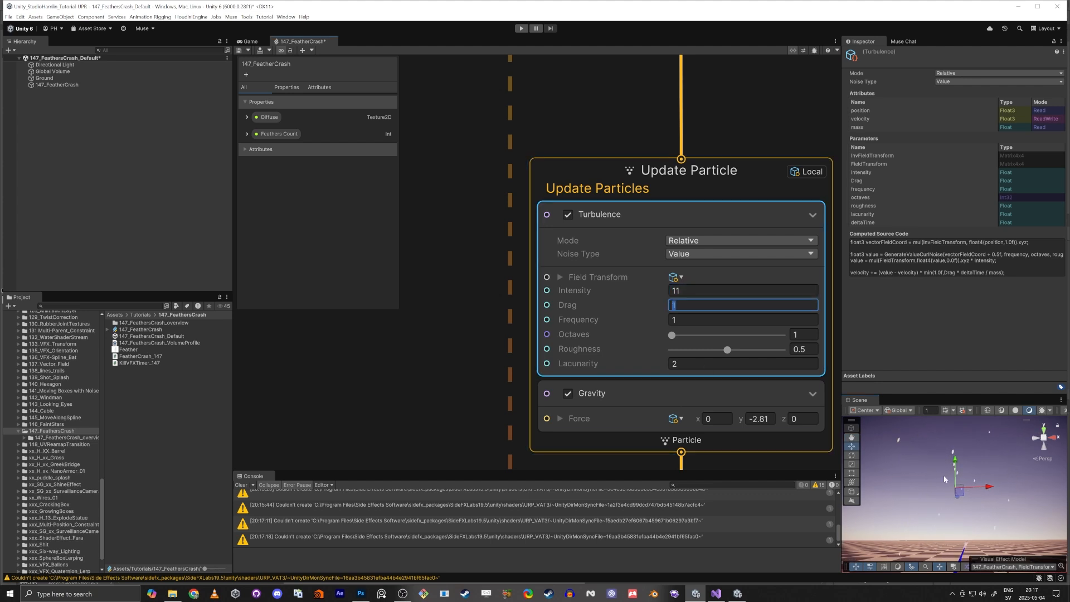
{"action": "right_click_drag", "start_coordinate": [904, 466], "coordinate": [896, 477]}
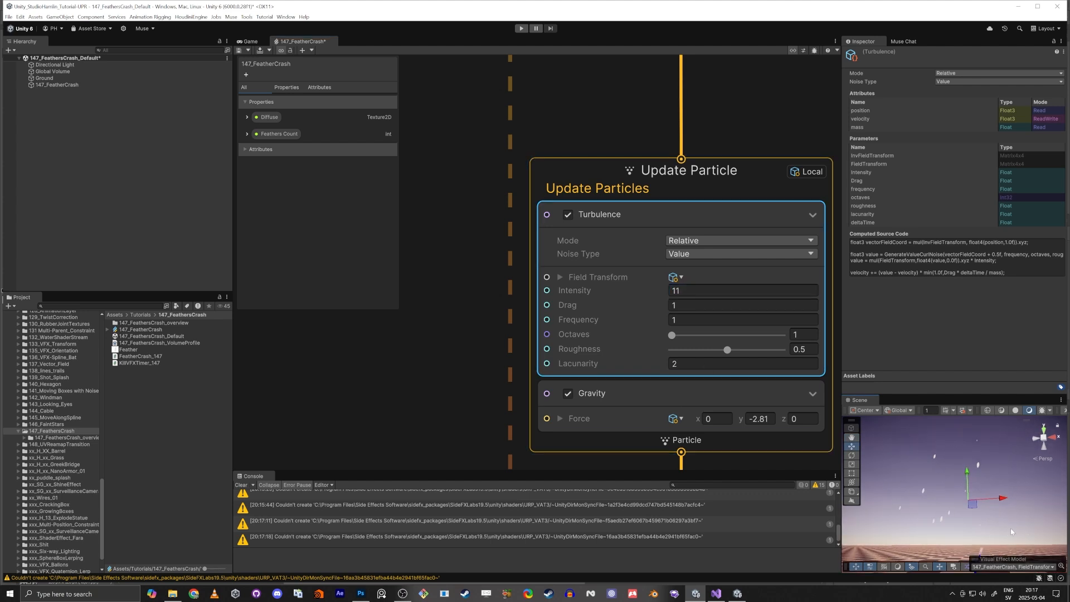
{"action": "scroll", "coordinate": [938, 479], "scroll_direction": "down", "scroll_amount": 5}
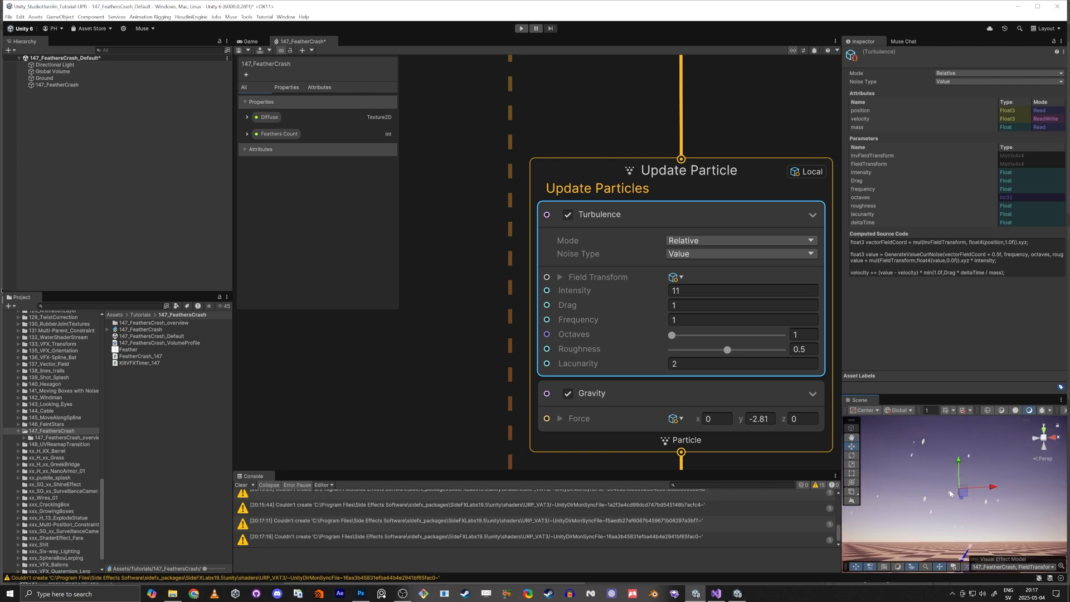
{"action": "mouse_move", "coordinate": [969, 501]}
{"action": "right_mouse_down"}
{"action": "mouse_move", "coordinate": [943, 477]}
{"action": "mouse_move", "coordinate": [974, 501]}
{"action": "right_mouse_up"}
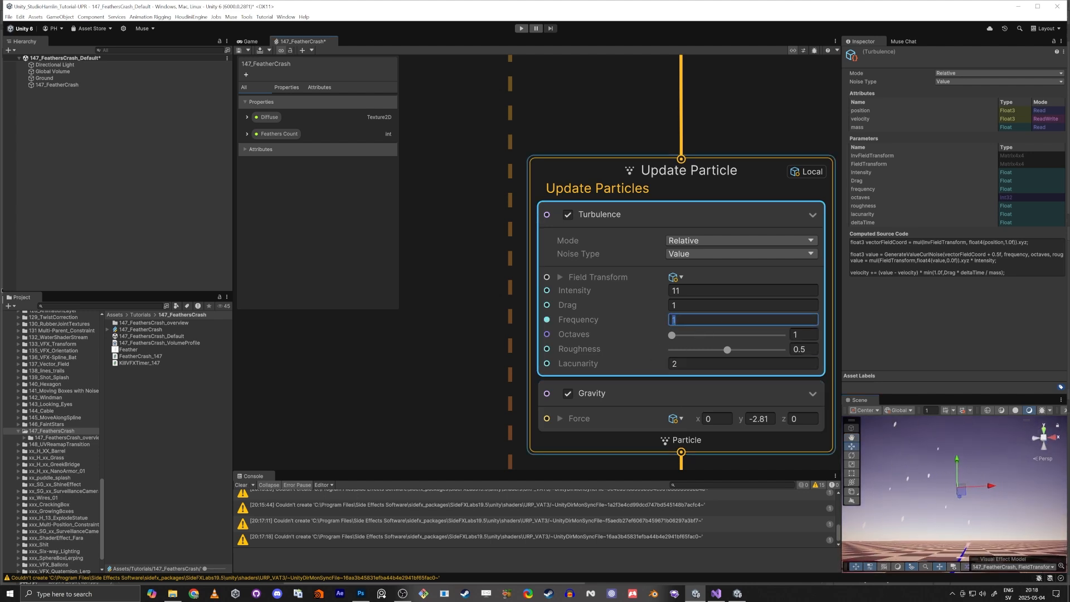
Set the Turbulence Frequency to 22, Octaves to 3 and Roughness to about 0.186.
{"action": "key", "text": "Tab"}
{"action": "mouse_move", "coordinate": [951, 494]}
{"action": "right_mouse_down"}
{"action": "mouse_move", "coordinate": [928, 466]}
{"action": "mouse_move", "coordinate": [948, 480]}
{"action": "right_mouse_up"}
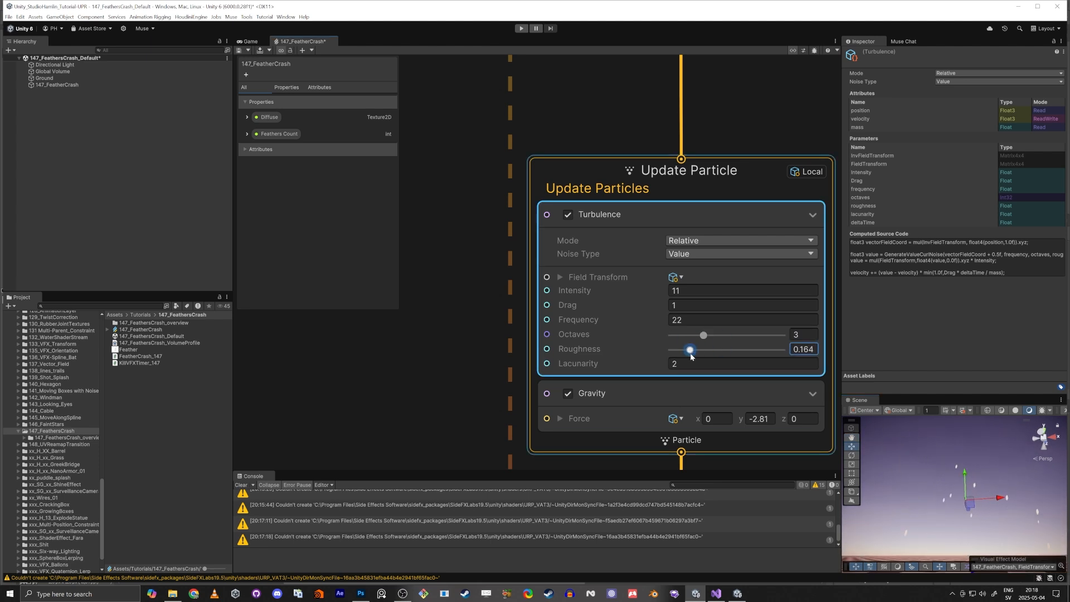
{"action": "right_click_drag", "start_coordinate": [959, 480], "coordinate": [1006, 528]}
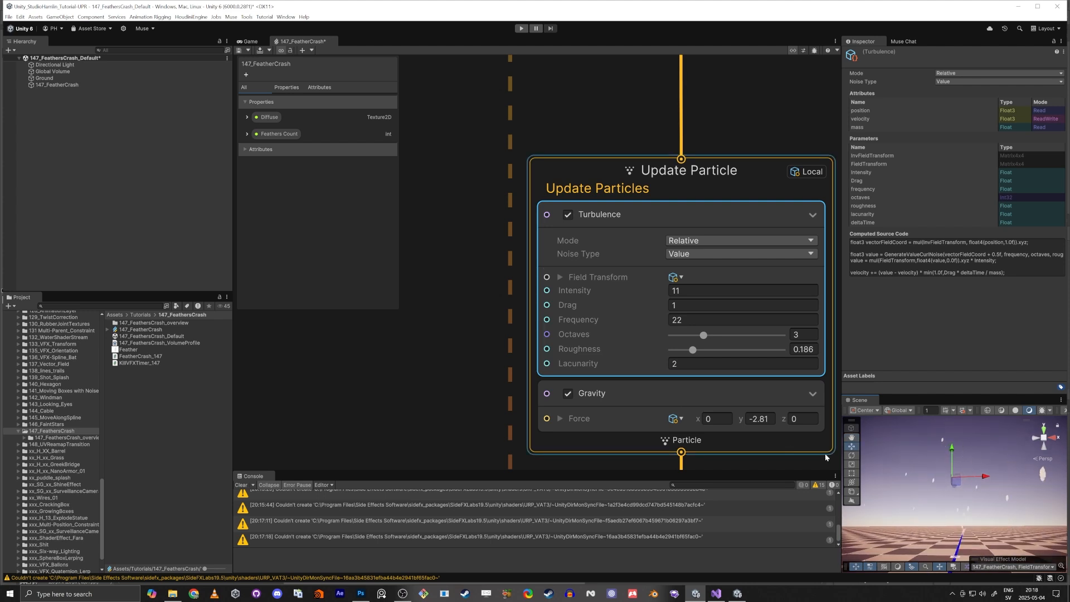
Widen the Scene view and move the Output Particle context together with the Diffuse node further below Update Particle.
{"action": "left_click_drag", "start_coordinate": [841, 458], "coordinate": [754, 446]}
{"action": "middle_click_drag", "start_coordinate": [525, 370], "coordinate": [517, 194]}
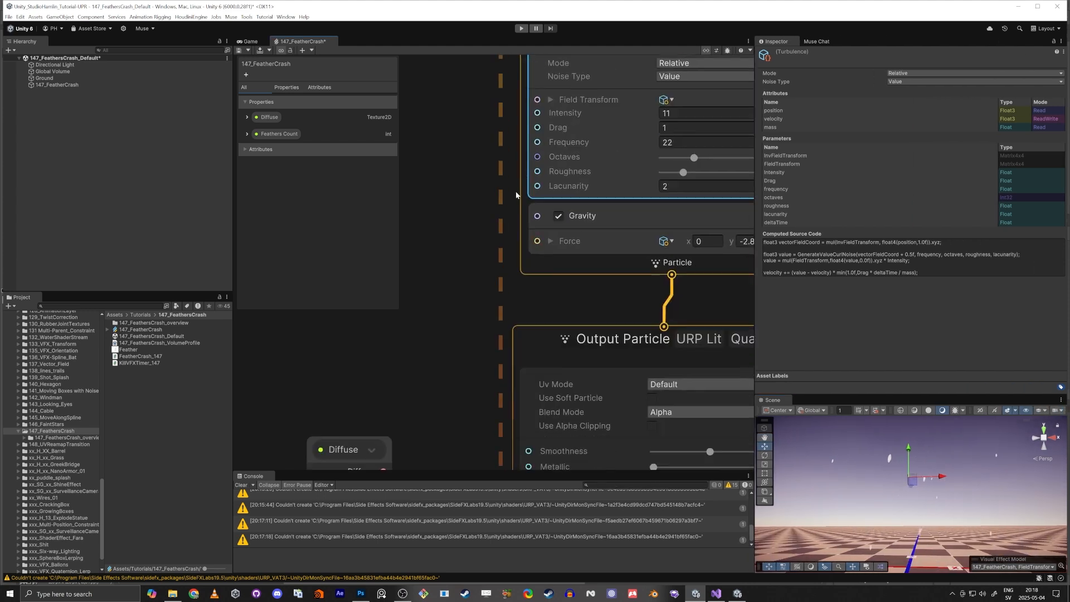
{"action": "scroll", "coordinate": [518, 186], "scroll_direction": "down", "scroll_amount": 3}
{"action": "middle_click_drag", "start_coordinate": [469, 290], "coordinate": [474, 249]}
{"action": "scroll", "coordinate": [475, 249], "scroll_direction": "down", "scroll_amount": 1}
{"action": "scroll", "coordinate": [573, 261], "scroll_direction": "up", "scroll_amount": 2}
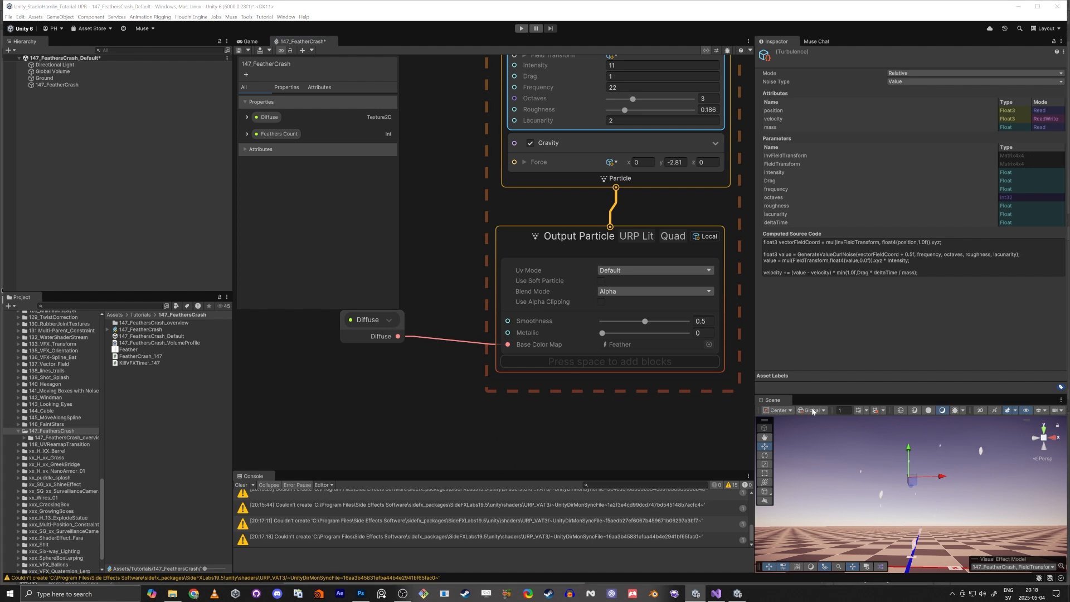
{"action": "mouse_move", "coordinate": [352, 323]}
{"action": "left_mouse_down"}
{"action": "mouse_move", "coordinate": [370, 327]}
{"action": "mouse_move", "coordinate": [358, 332]}
{"action": "left_mouse_up"}
{"action": "left_click_drag", "start_coordinate": [339, 414], "coordinate": [588, 412]}
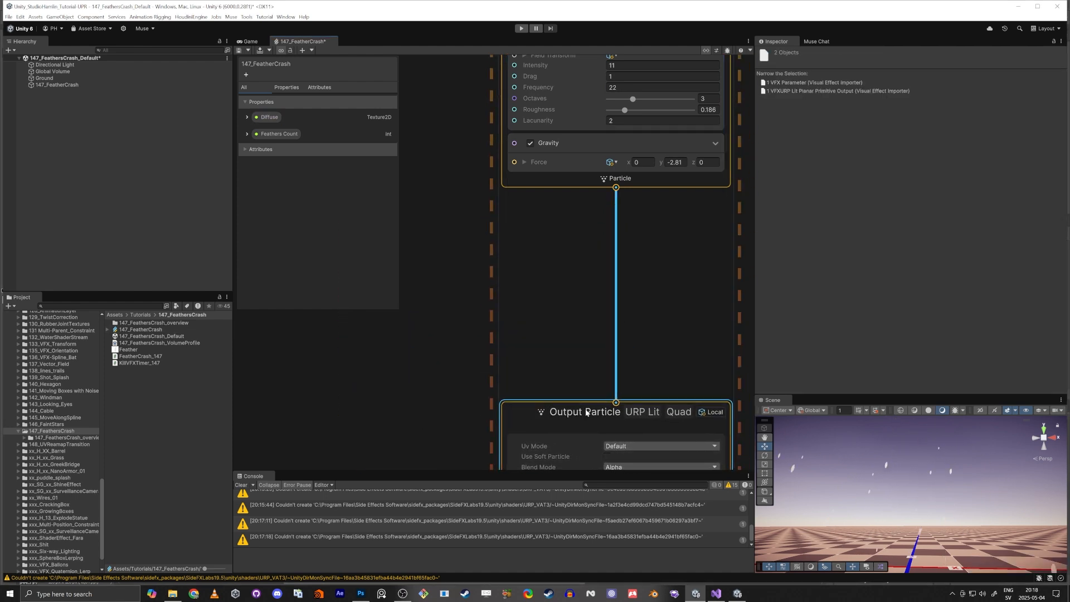
Add a Multiply Size over Life block to the Output Particle context.
{"action": "middle_click_drag", "start_coordinate": [349, 413], "coordinate": [446, 234]}
{"action": "scroll", "coordinate": [446, 231], "scroll_direction": "down", "scroll_amount": 5}
{"action": "left_click", "coordinate": [549, 361]}
{"action": "scroll", "coordinate": [536, 283], "scroll_direction": "up", "scroll_amount": 5}
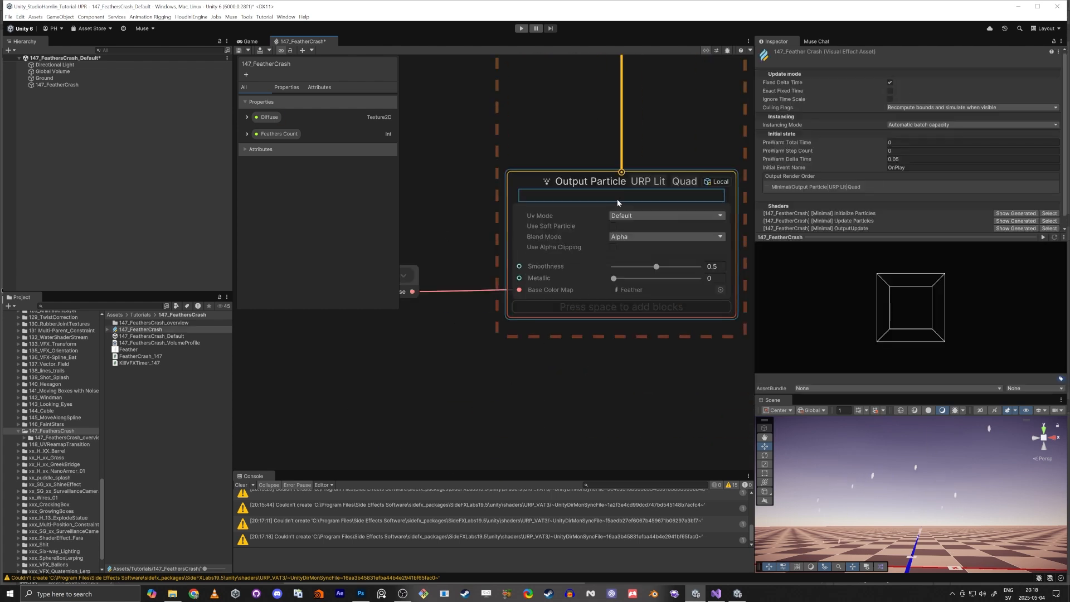
{"action": "scroll", "coordinate": [574, 210], "scroll_direction": "down", "scroll_amount": 1}
{"action": "left_click", "coordinate": [554, 188]}
{"action": "key", "text": "space"}
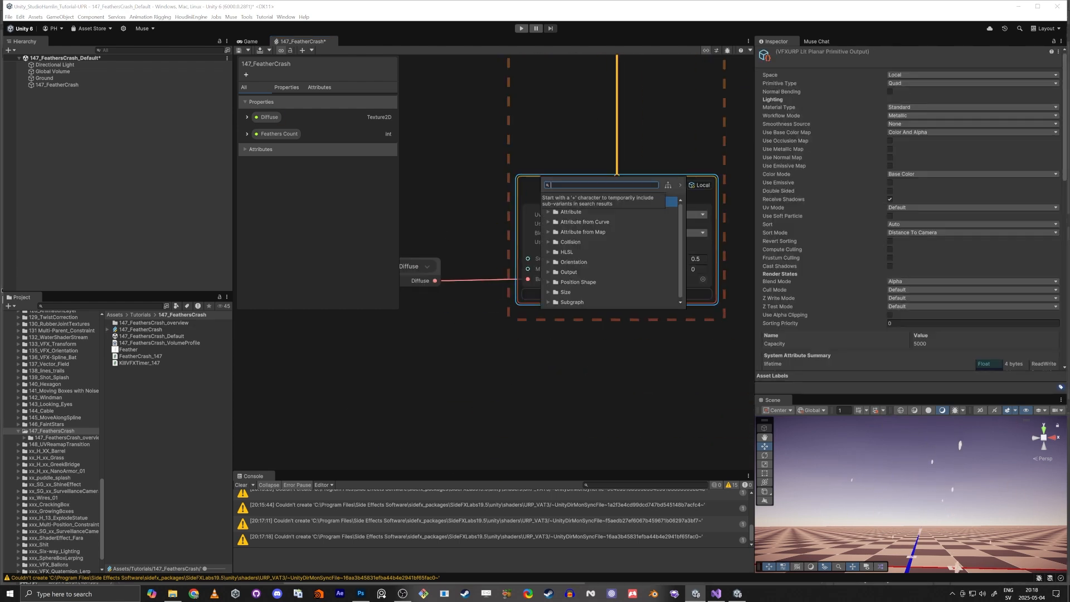
{"action": "type", "text": "multi size"}
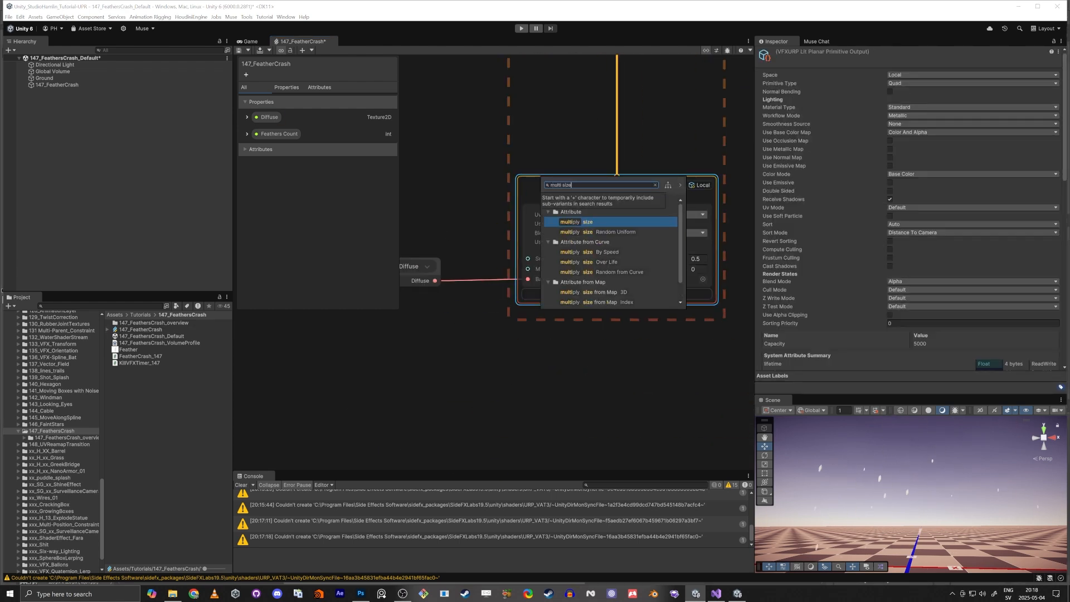
{"action": "type", "text": " over"}
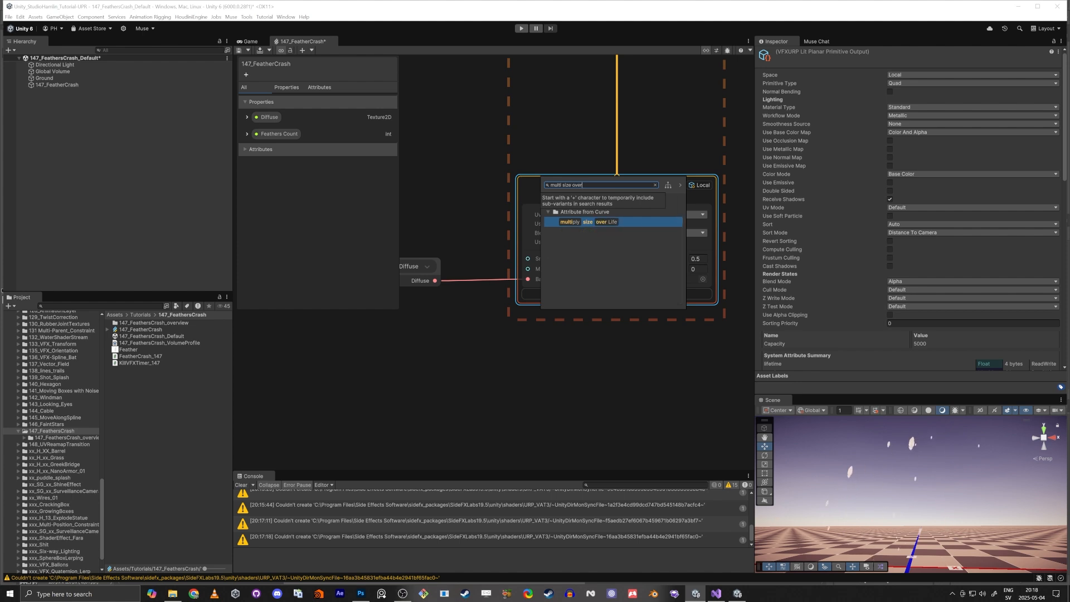
{"action": "key", "text": "Return"}
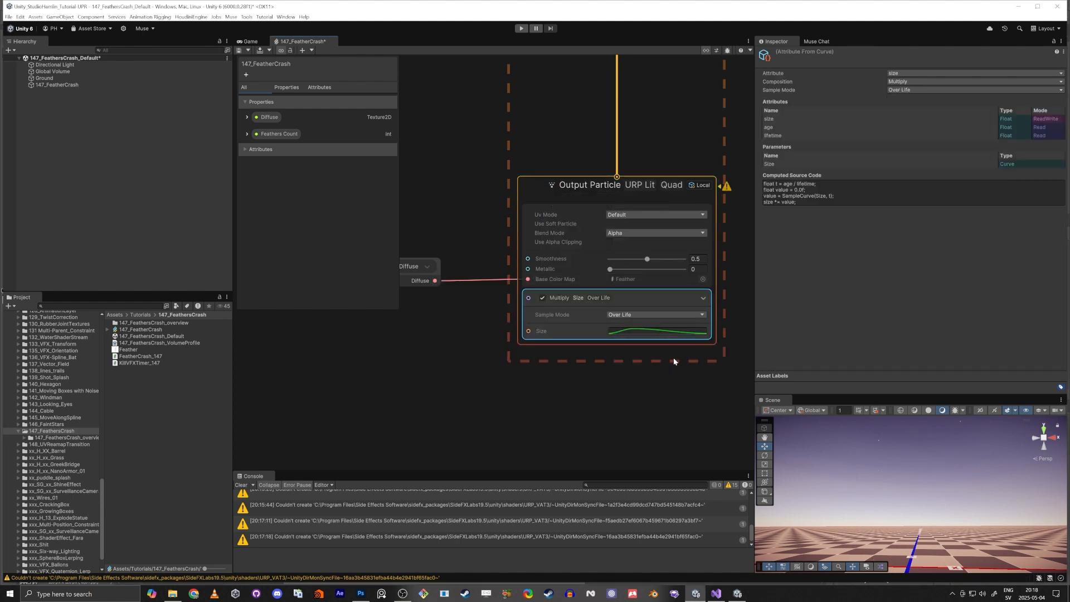
Shape the Size over Life curve as a falloff from 1 to 0 with a flat, smooth start, and check the feathers.
{"action": "left_click", "coordinate": [641, 331]}
{"action": "left_click", "coordinate": [759, 573]}
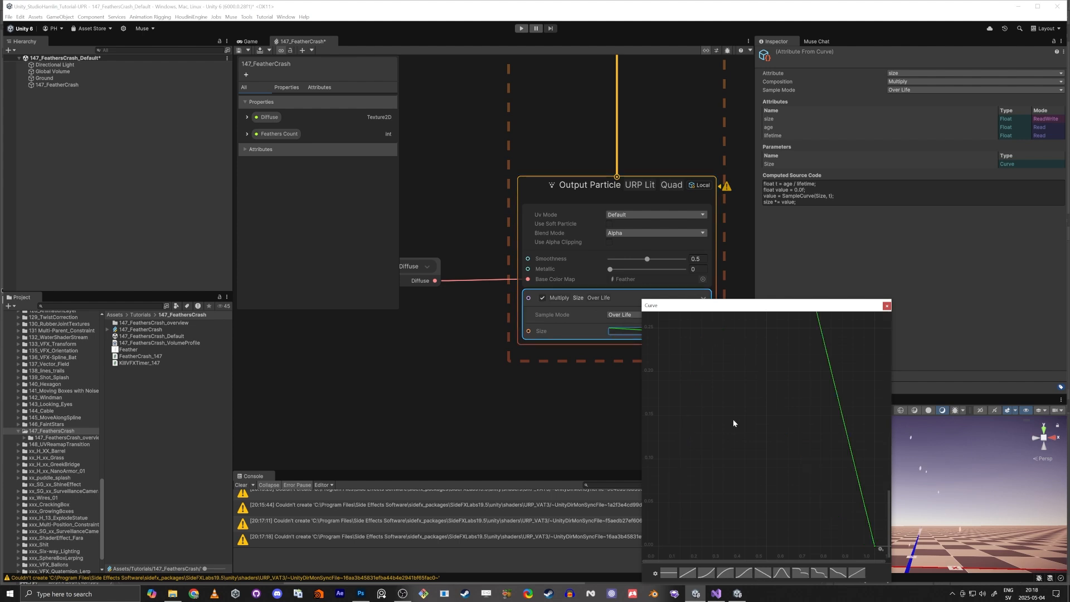
{"action": "key", "text": "f"}
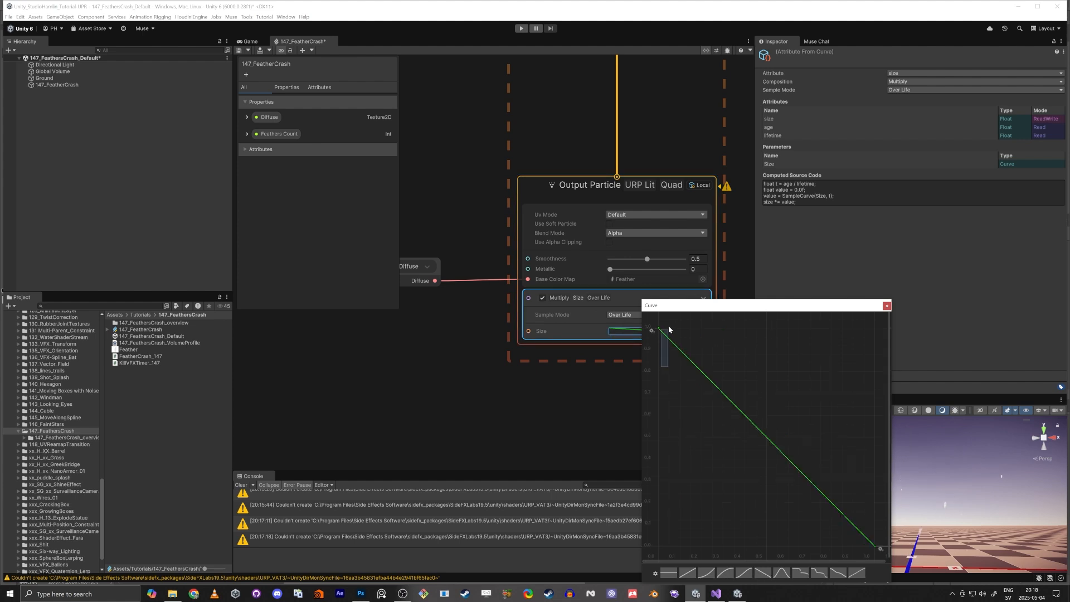
{"action": "left_click_drag", "start_coordinate": [732, 358], "coordinate": [646, 313]}
{"action": "right_click", "coordinate": [659, 330]}
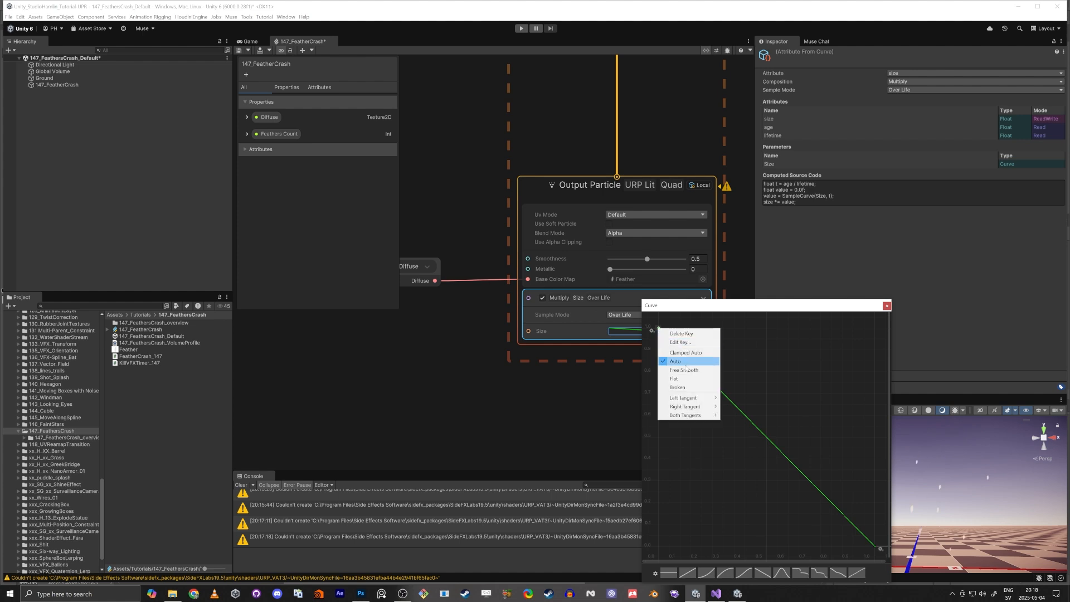
{"action": "left_click", "coordinate": [715, 372]}
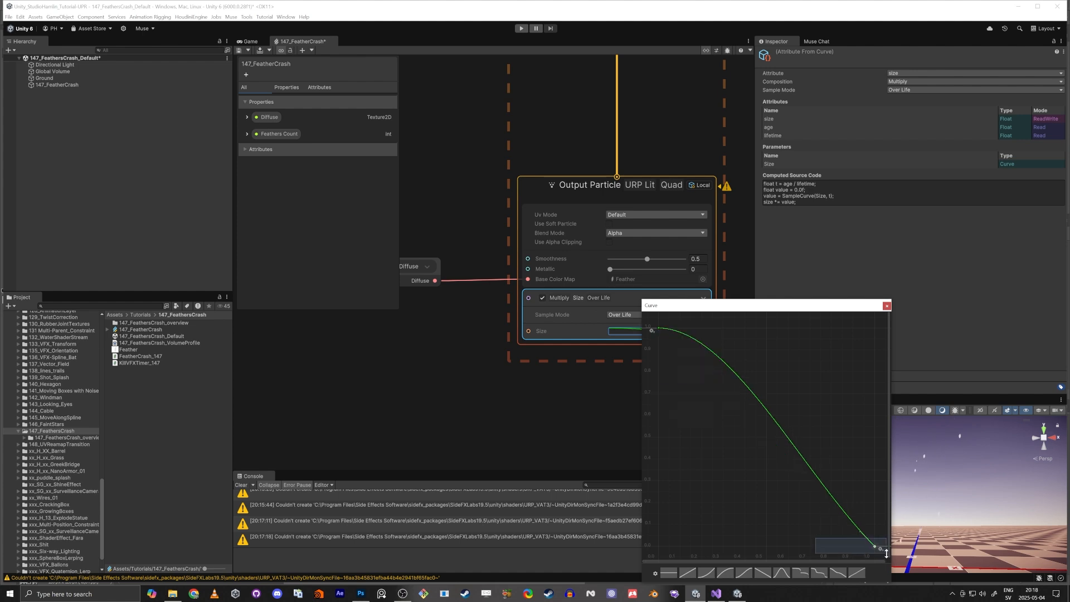
{"action": "left_click_drag", "start_coordinate": [886, 551], "coordinate": [884, 551]}
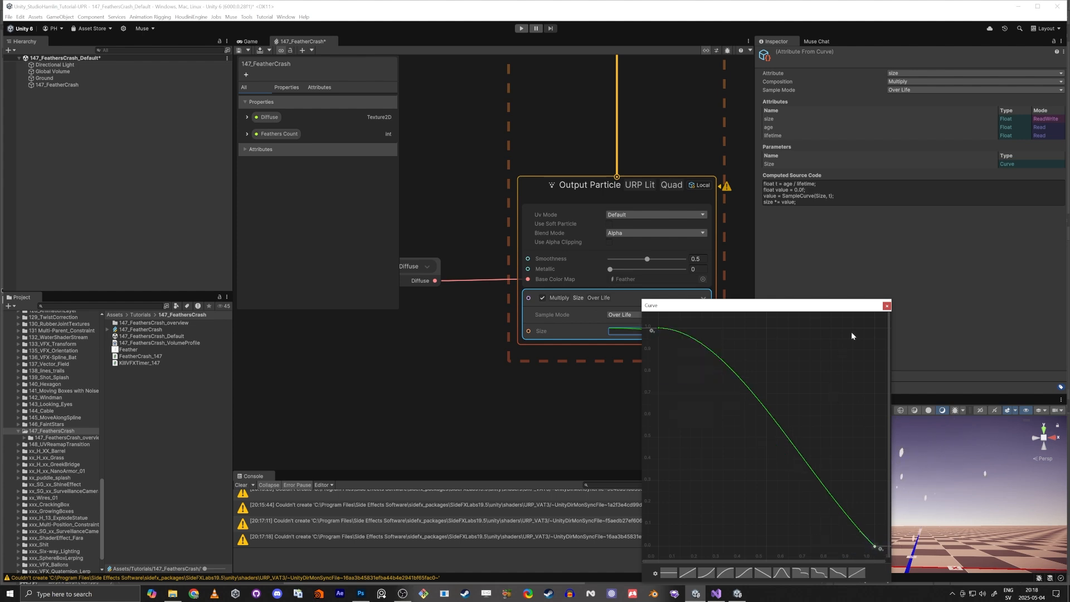
{"action": "left_click", "coordinate": [886, 305]}
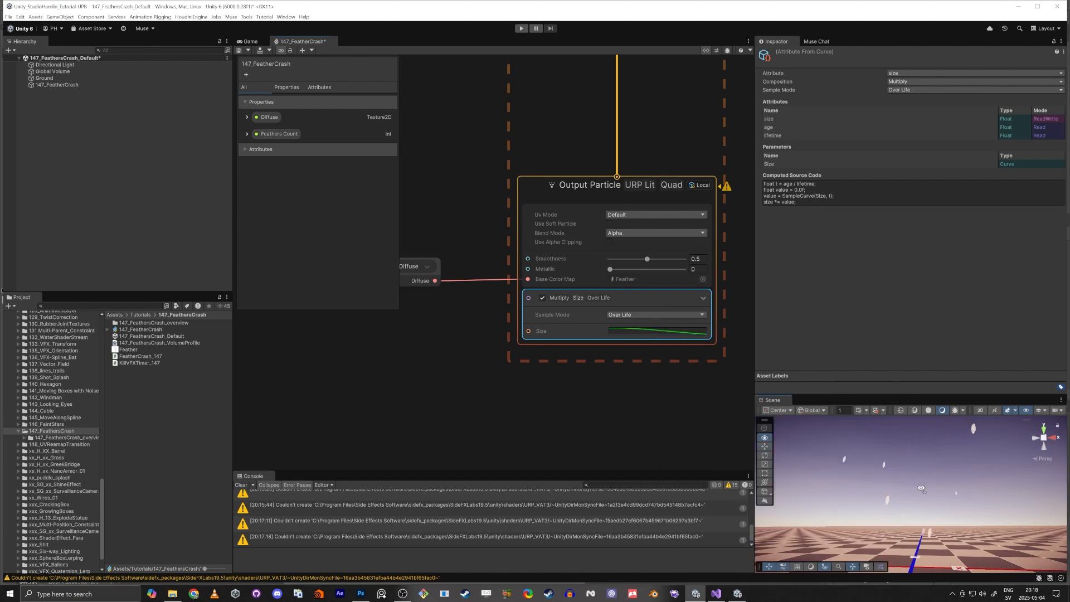
{"action": "mouse_move", "coordinate": [921, 488]}
{"action": "right_mouse_down"}
{"action": "mouse_move", "coordinate": [877, 522]}
{"action": "mouse_move", "coordinate": [941, 487]}
{"action": "mouse_move", "coordinate": [951, 496]}
{"action": "mouse_move", "coordinate": [931, 503]}
{"action": "right_mouse_up"}
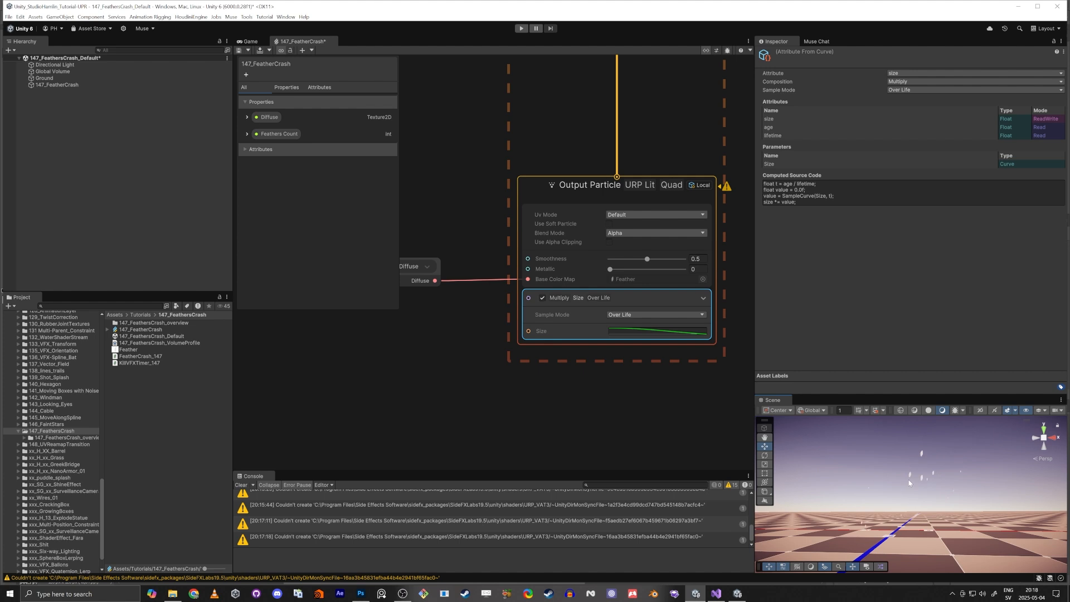
{"action": "right_click_drag", "start_coordinate": [913, 513], "coordinate": [924, 508]}
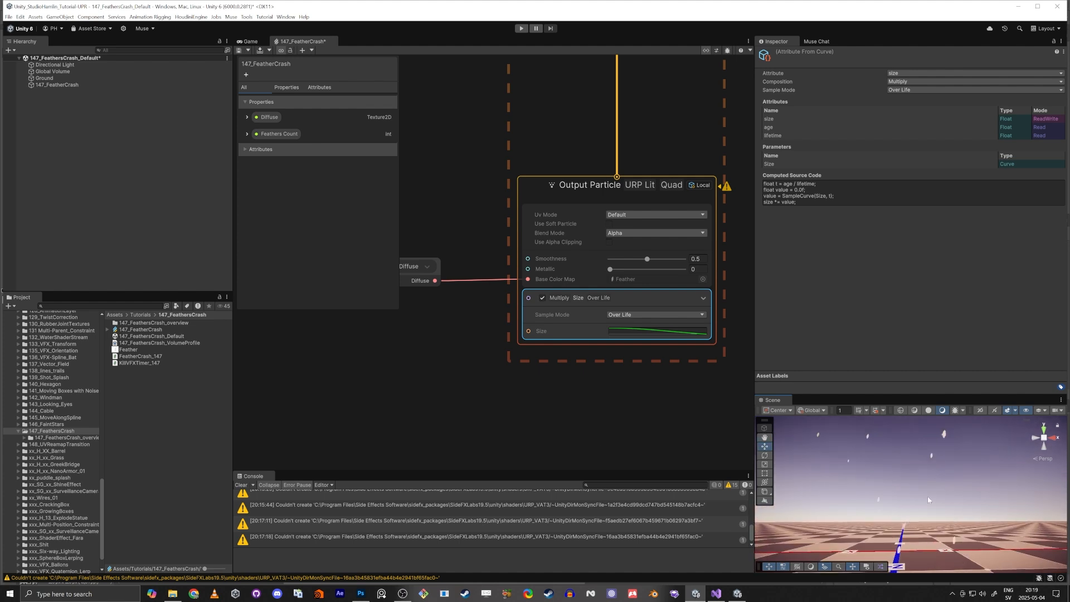
Add an Orient: Advanced block to the Output Particle context.
{"action": "left_click", "coordinate": [477, 395]}
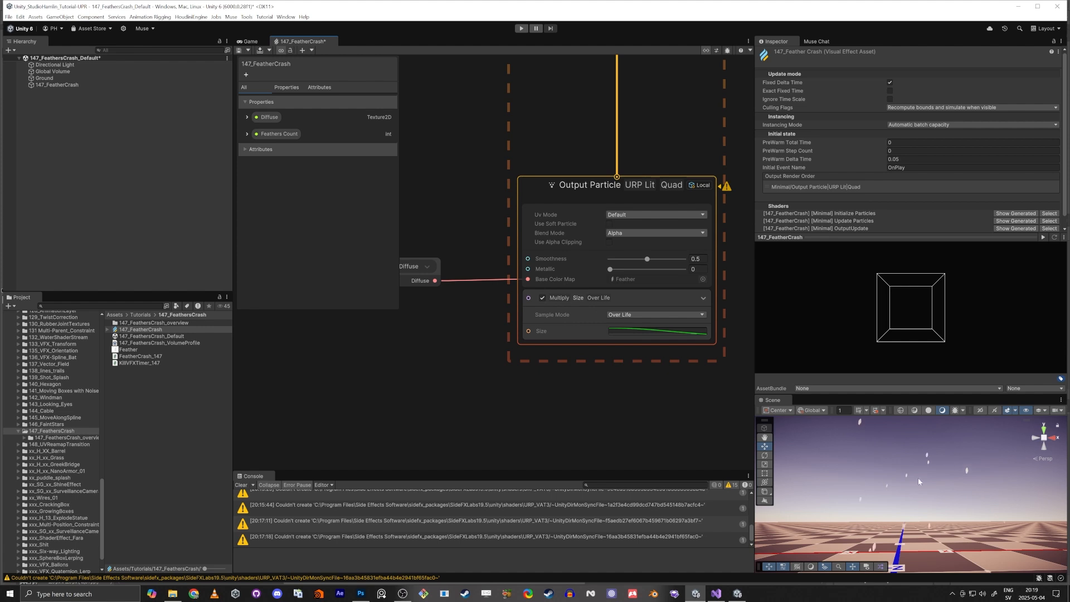
{"action": "mouse_move", "coordinate": [918, 481]}
{"action": "right_mouse_down"}
{"action": "mouse_move", "coordinate": [909, 497]}
{"action": "mouse_move", "coordinate": [914, 487]}
{"action": "right_mouse_up"}
{"action": "left_click", "coordinate": [536, 187]}
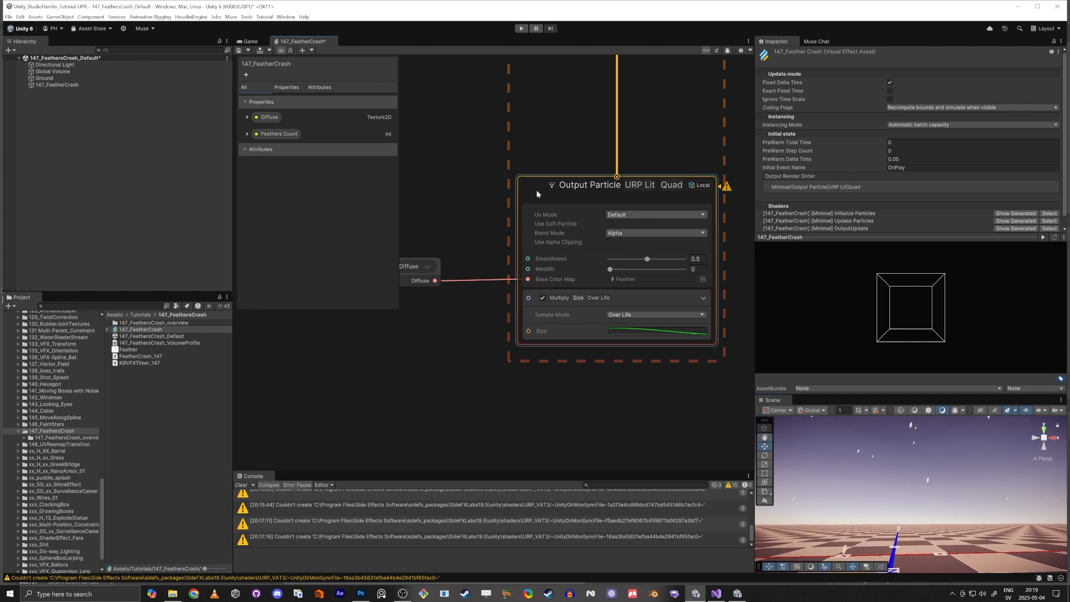
{"action": "key", "text": "space"}
{"action": "type", "text": "orient ad"}
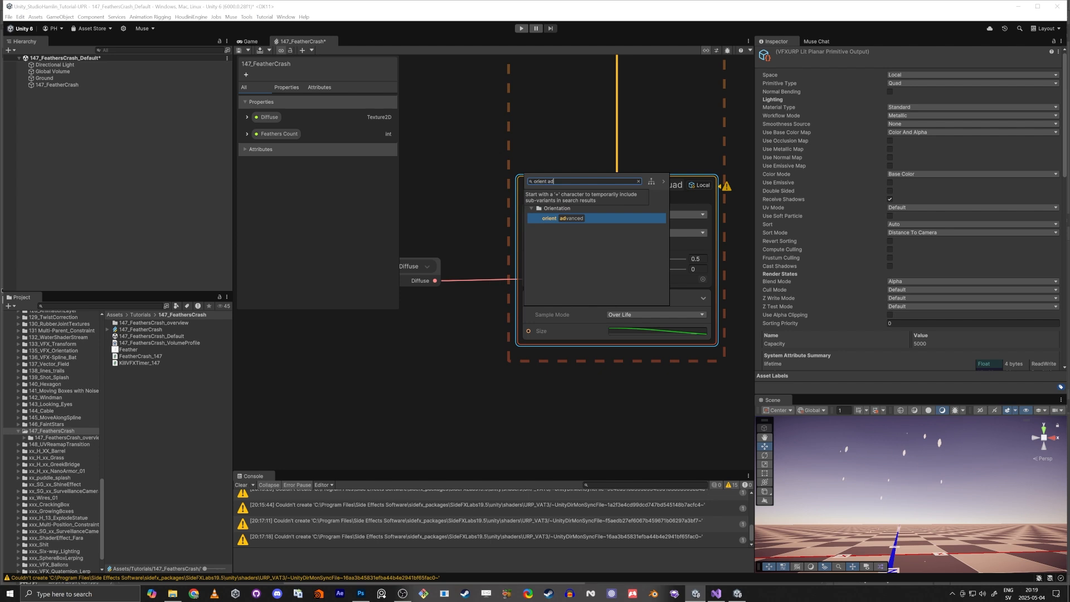
{"action": "key", "text": "Return"}
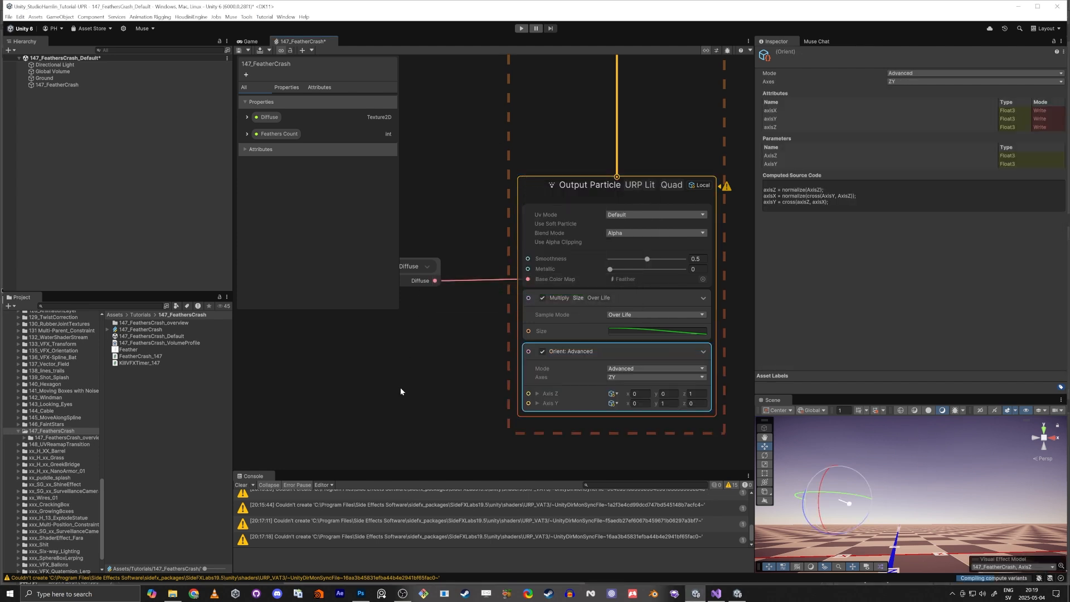
Set the Orient block's mode to Along Velocity and check the flying feathers in an enlarged Scene view.
{"action": "middle_click_drag", "start_coordinate": [454, 382], "coordinate": [507, 331]}
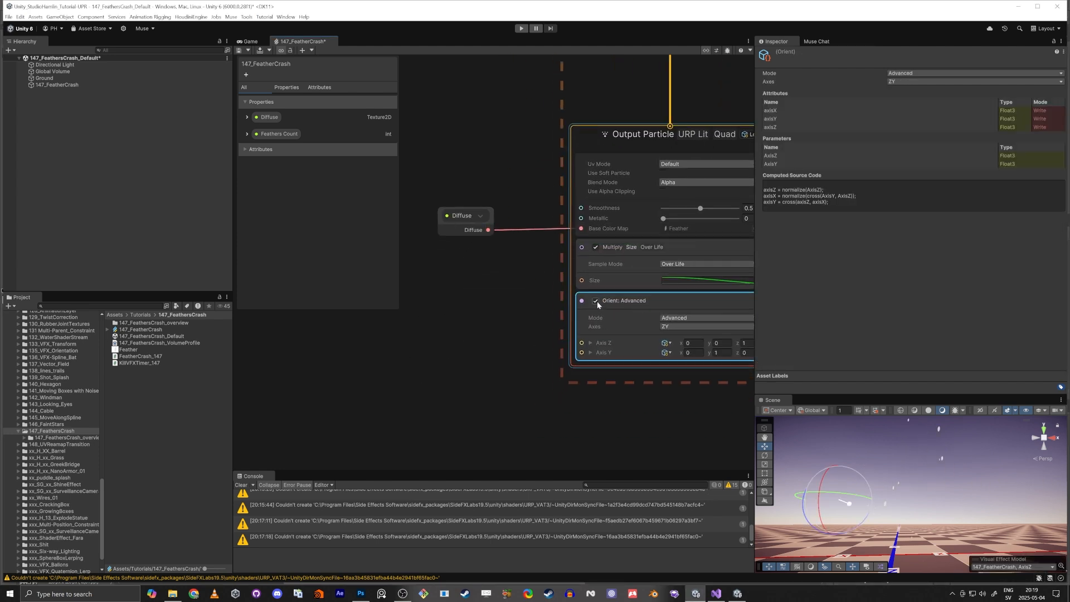
{"action": "middle_click_drag", "start_coordinate": [543, 345], "coordinate": [516, 340]}
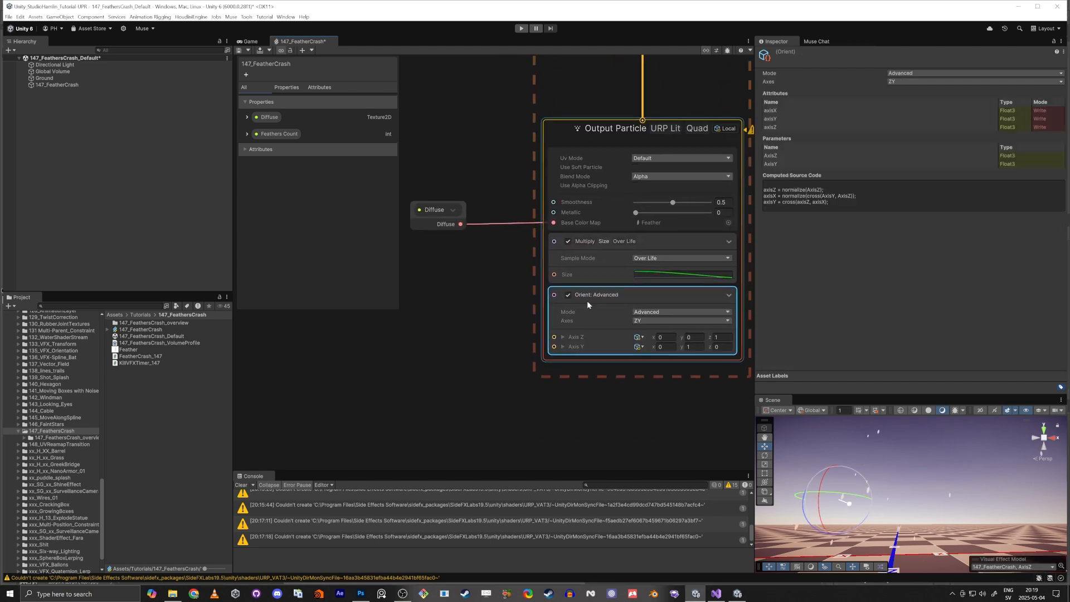
{"action": "left_click", "coordinate": [641, 313]}
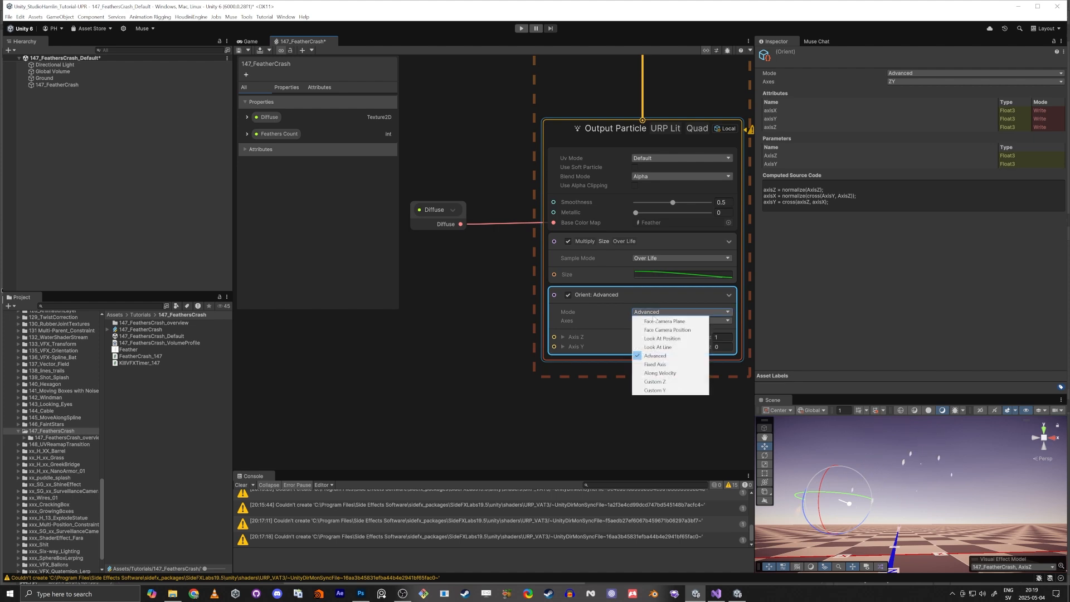
{"action": "left_click", "coordinate": [661, 373]}
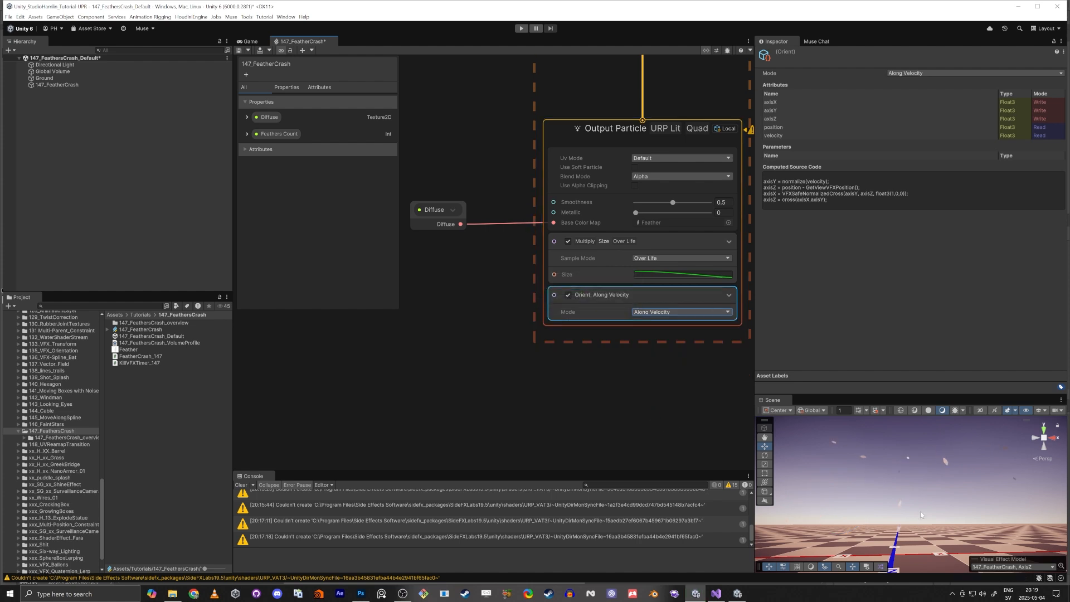
{"action": "mouse_move", "coordinate": [897, 498]}
{"action": "right_mouse_down"}
{"action": "mouse_move", "coordinate": [904, 452]}
{"action": "mouse_move", "coordinate": [893, 496]}
{"action": "mouse_move", "coordinate": [881, 499]}
{"action": "right_mouse_up"}
{"action": "key", "text": "shift+space"}
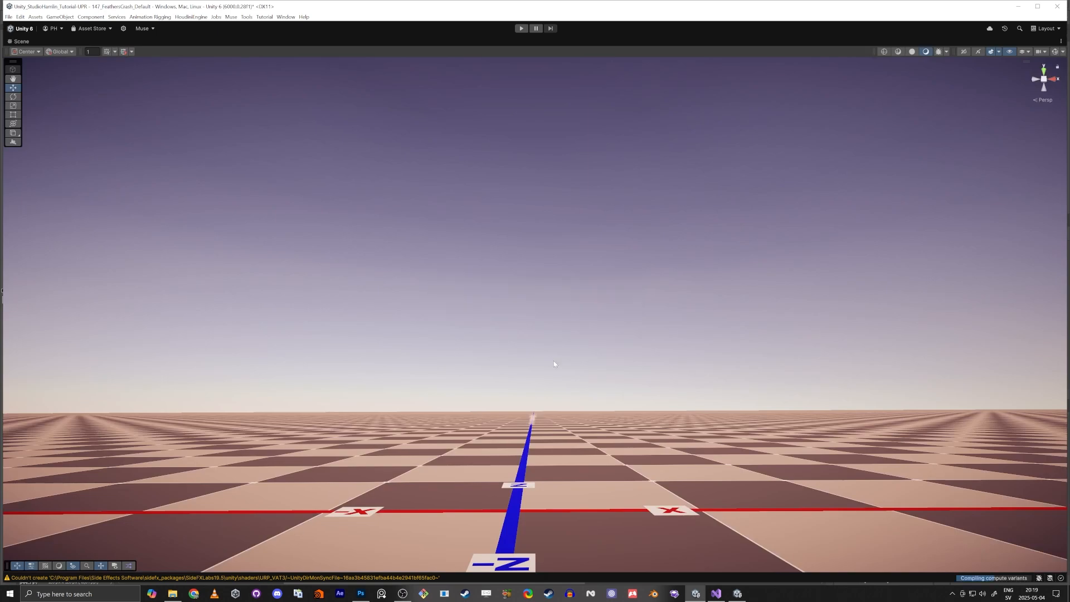
{"action": "right_click_drag", "start_coordinate": [554, 364], "coordinate": [537, 323]}
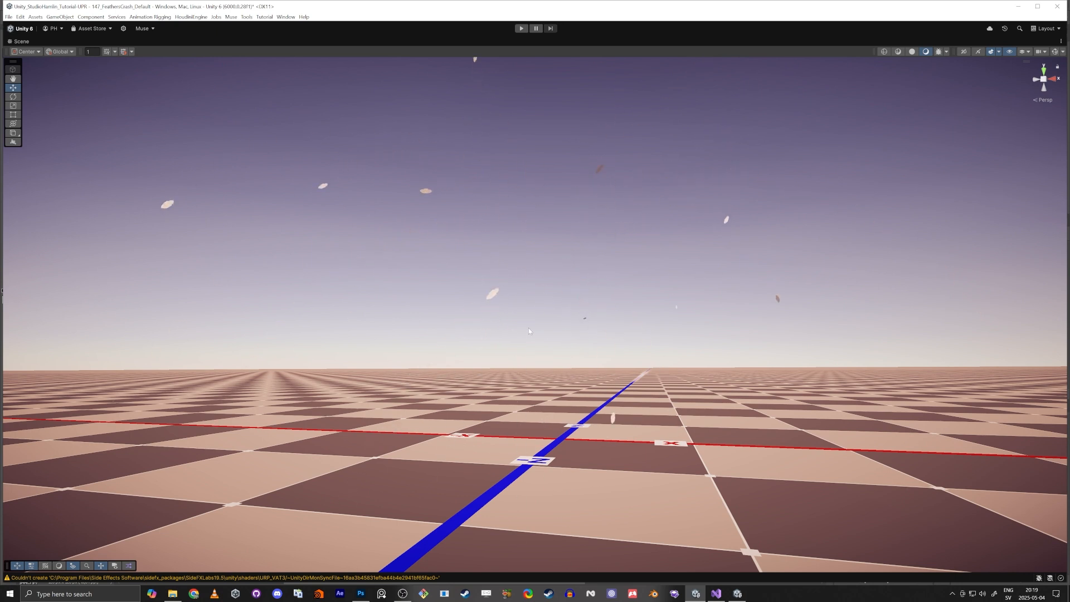
{"action": "right_click_drag", "start_coordinate": [527, 352], "coordinate": [562, 377]}
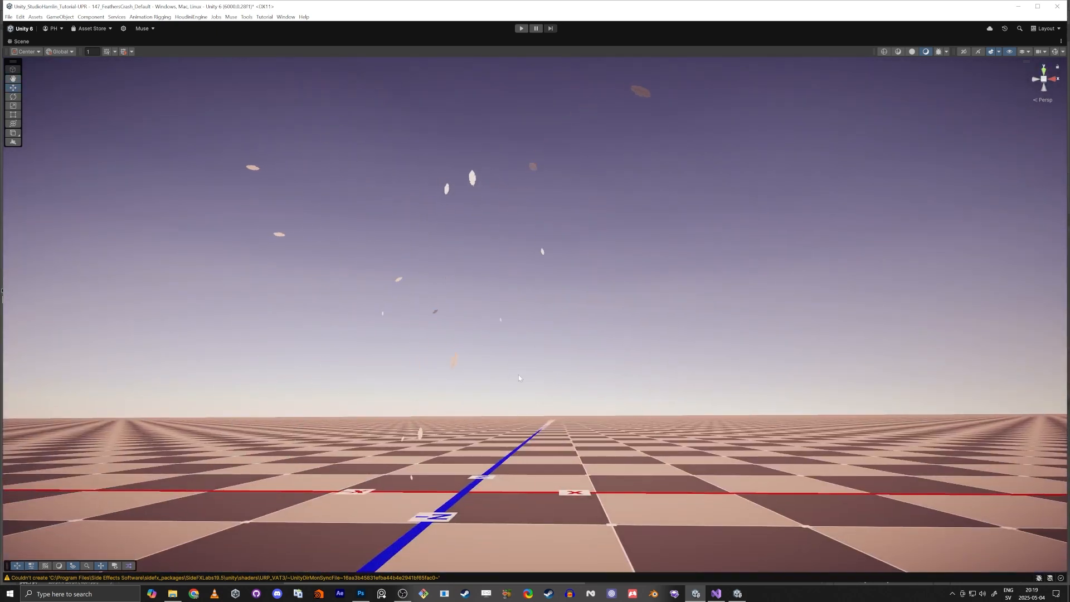
{"action": "key", "text": "shift+space"}
Disable Constant Spawn Rate and enable Single Burst in the Spawn context.
{"action": "middle_click_drag", "start_coordinate": [643, 222], "coordinate": [654, 336]}
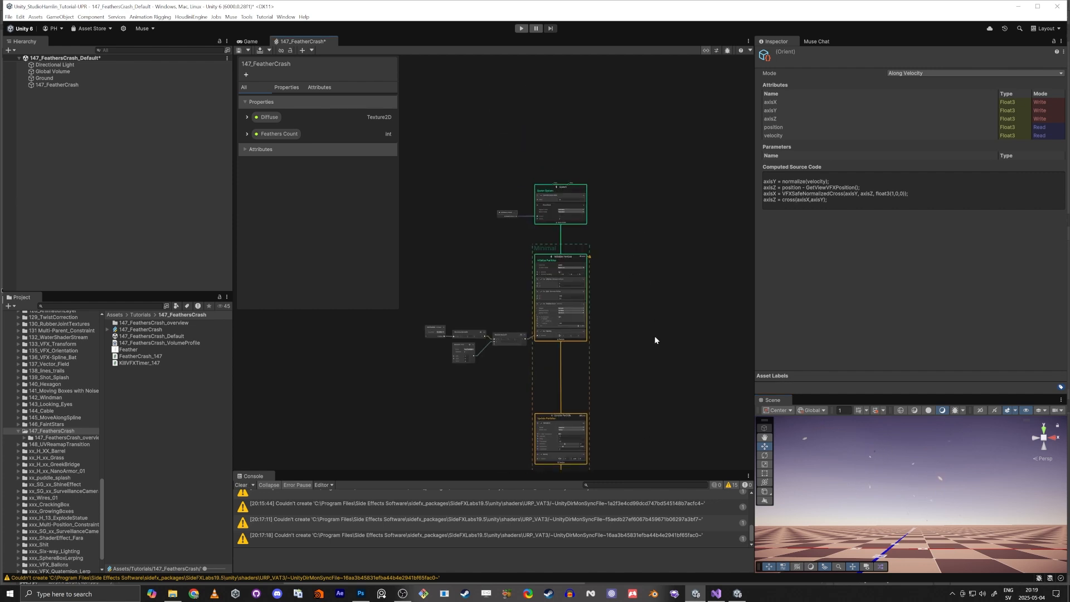
{"action": "scroll", "coordinate": [610, 227], "scroll_direction": "up", "scroll_amount": 8}
{"action": "middle_click_drag", "start_coordinate": [577, 250], "coordinate": [690, 336]}
{"action": "scroll", "coordinate": [527, 233], "scroll_direction": "up", "scroll_amount": 7}
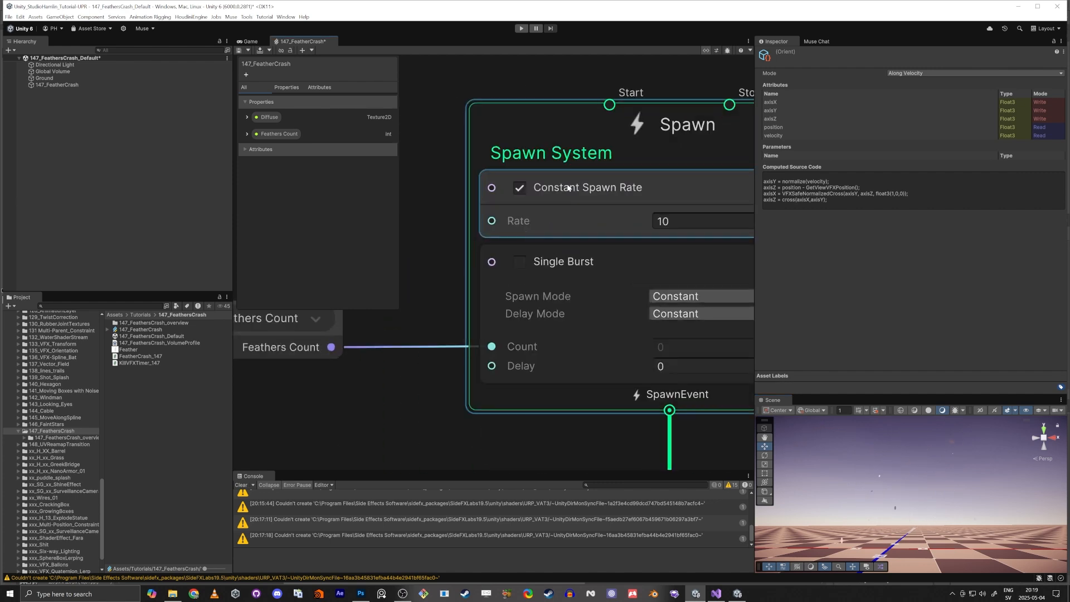
{"action": "left_click", "coordinate": [519, 188]}
{"action": "left_click", "coordinate": [519, 261]}
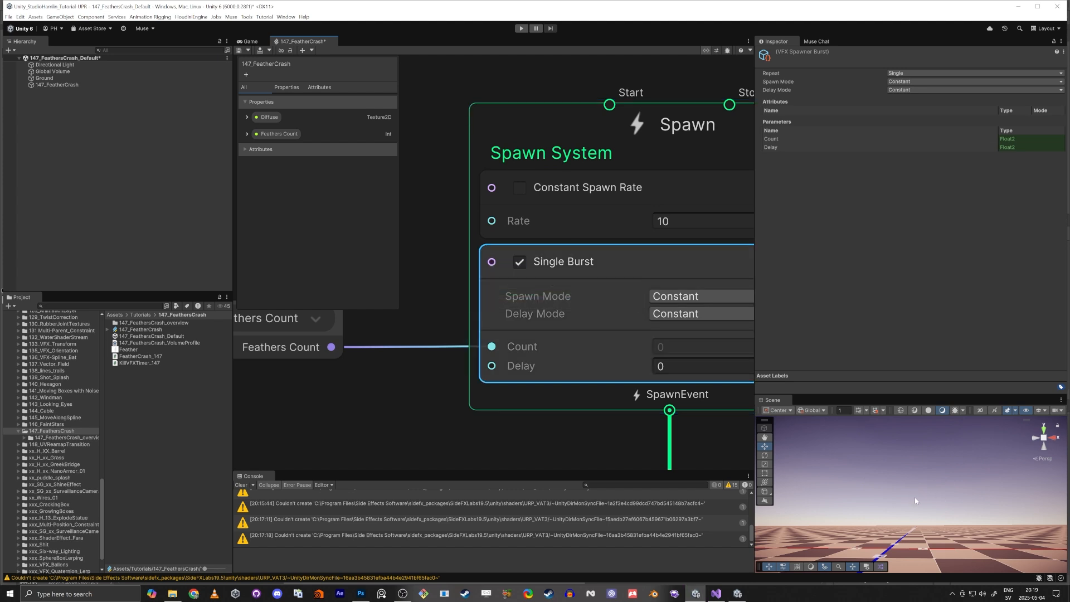
Give the Feathers Count property a range of 1 to 200 with a value of 69, and save the graph.
{"action": "left_click", "coordinate": [246, 134]}
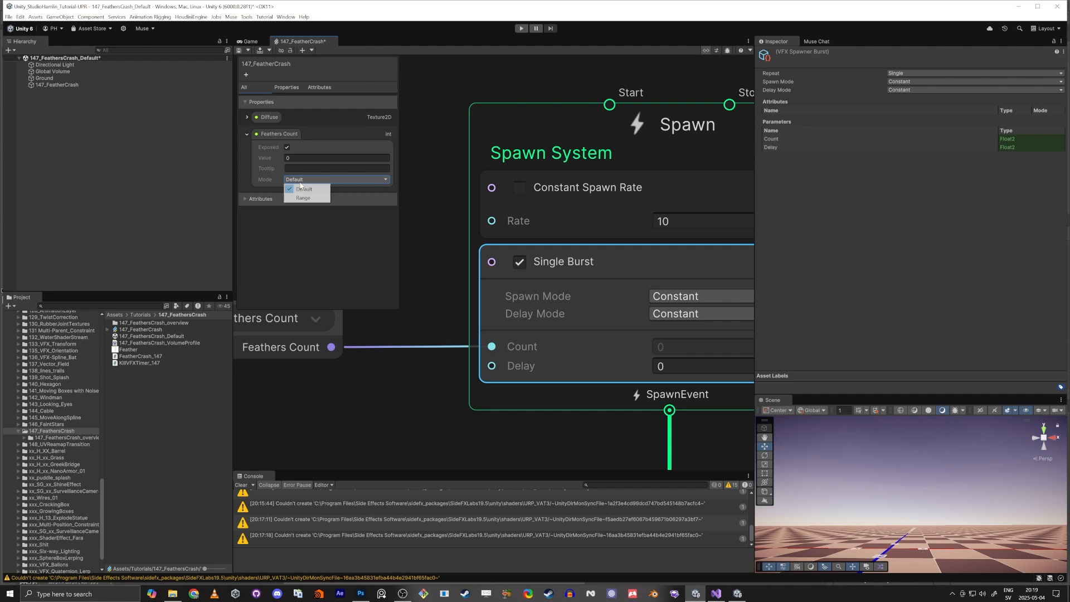
{"action": "left_click", "coordinate": [308, 179]}
{"action": "left_click", "coordinate": [301, 196]}
{"action": "type", "text": "1"}
{"action": "key", "text": "Tab"}
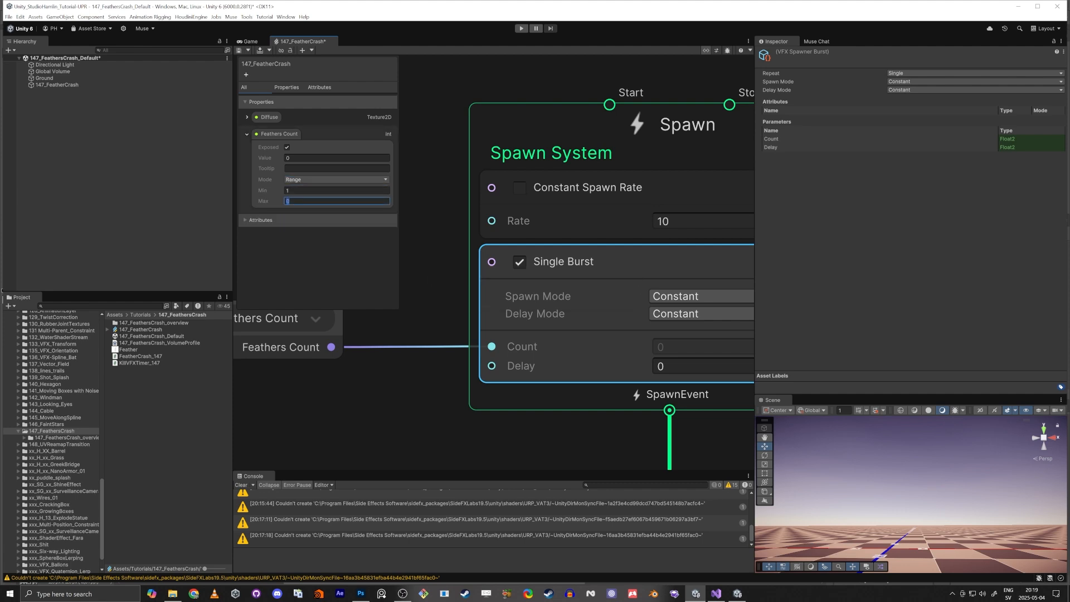
{"action": "type", "text": "200"}
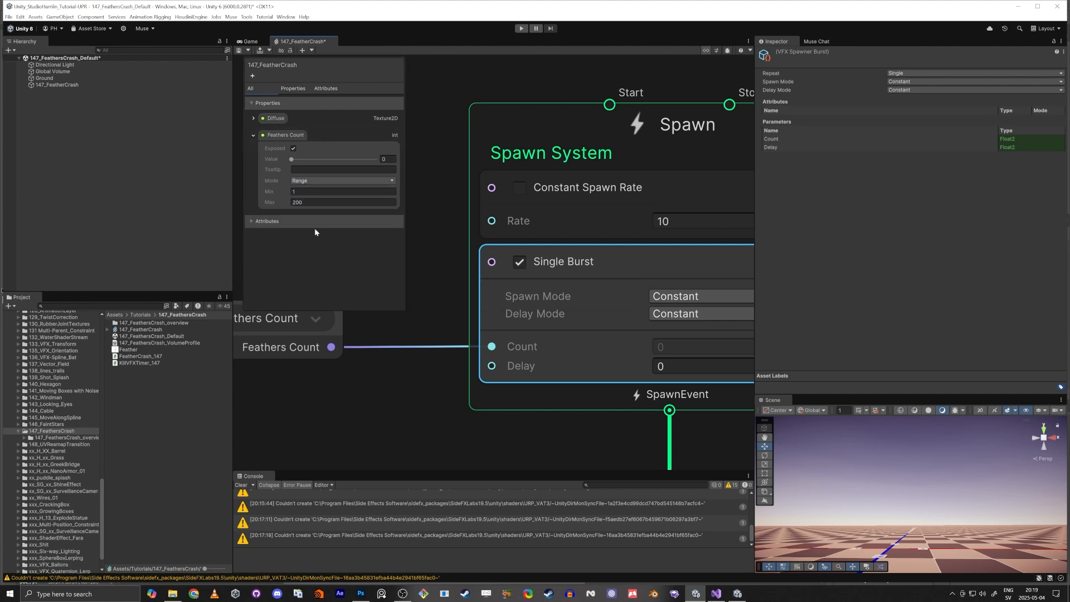
{"action": "left_click_drag", "start_coordinate": [292, 159], "coordinate": [322, 160]}
{"action": "left_click", "coordinate": [239, 49]}
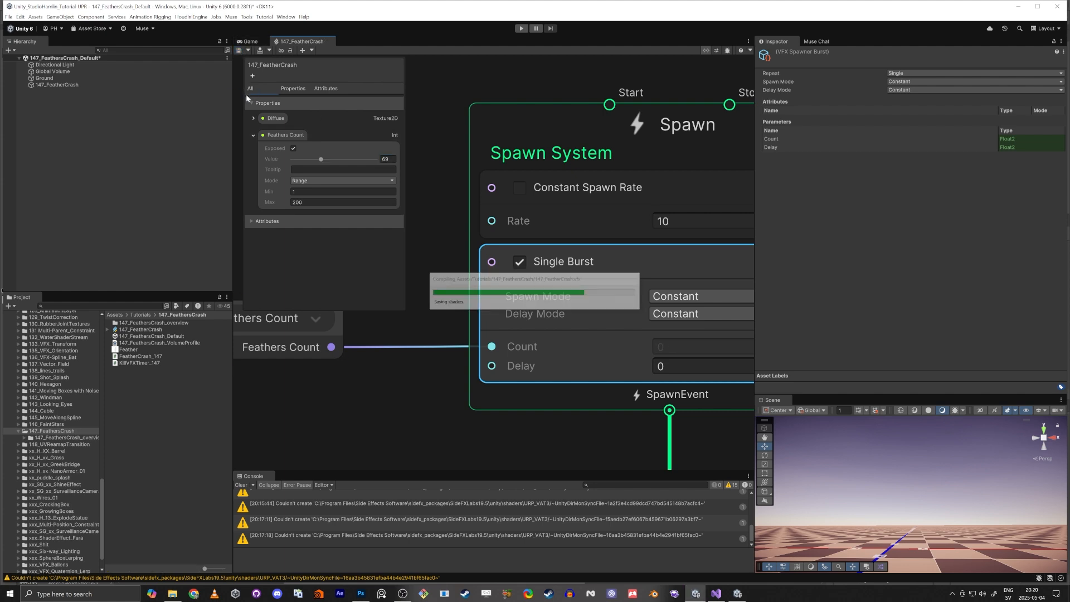
{"action": "mouse_move", "coordinate": [899, 517]}
{"action": "right_mouse_down"}
{"action": "mouse_move", "coordinate": [902, 549]}
{"action": "mouse_move", "coordinate": [891, 505]}
{"action": "right_mouse_up"}
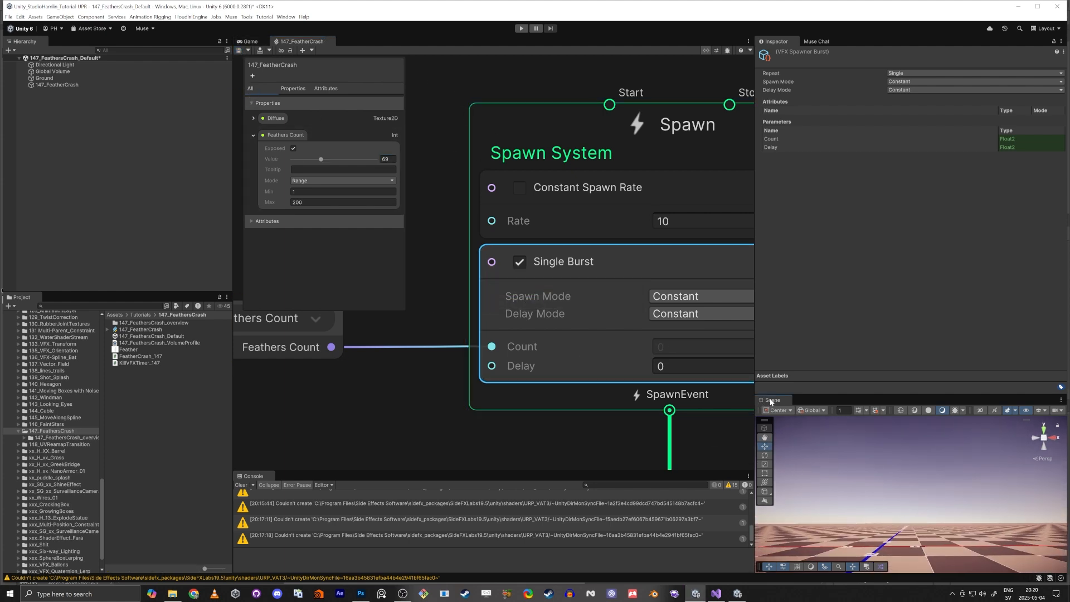
{"action": "scroll", "coordinate": [544, 400], "scroll_direction": "down", "scroll_amount": 4}
Maximize the graph window and move the Get Position, Normalize, Random and Multiply nodes slightly up together.
{"action": "left_click", "coordinate": [428, 381]}
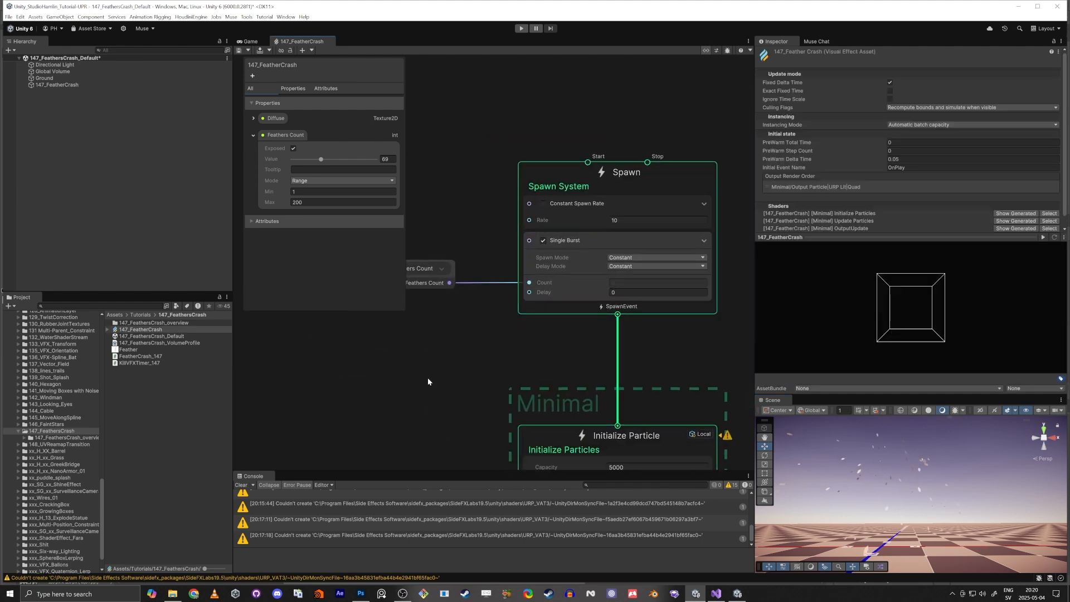
{"action": "scroll", "coordinate": [446, 317], "scroll_direction": "down", "scroll_amount": 3}
{"action": "right_click", "coordinate": [290, 44]}
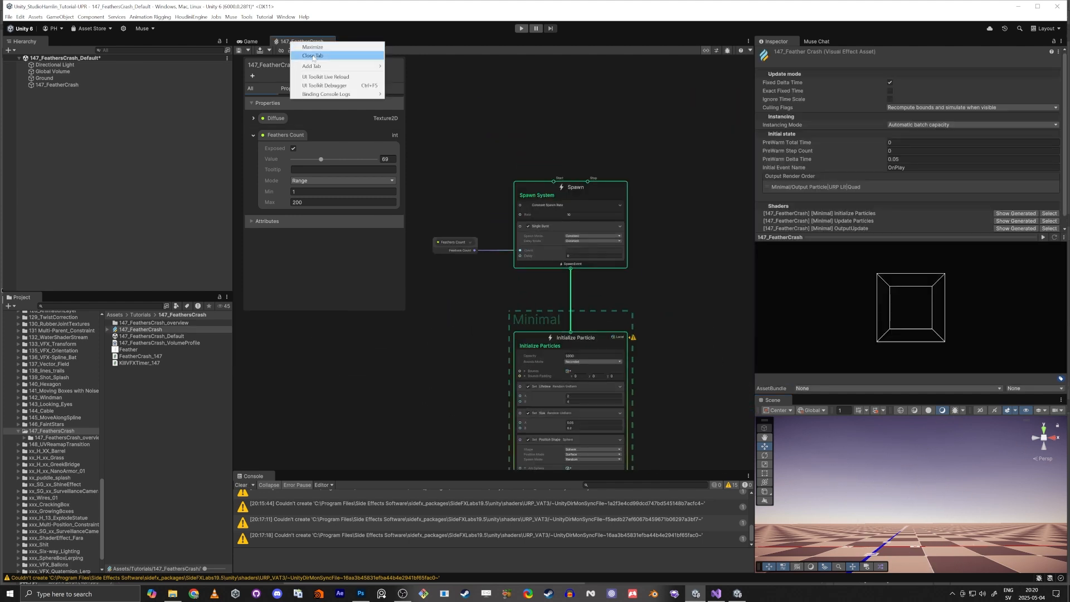
{"action": "left_click", "coordinate": [312, 51]}
{"action": "middle_click_drag", "start_coordinate": [571, 292], "coordinate": [790, 242]}
{"action": "scroll", "coordinate": [735, 285], "scroll_direction": "down", "scroll_amount": 2}
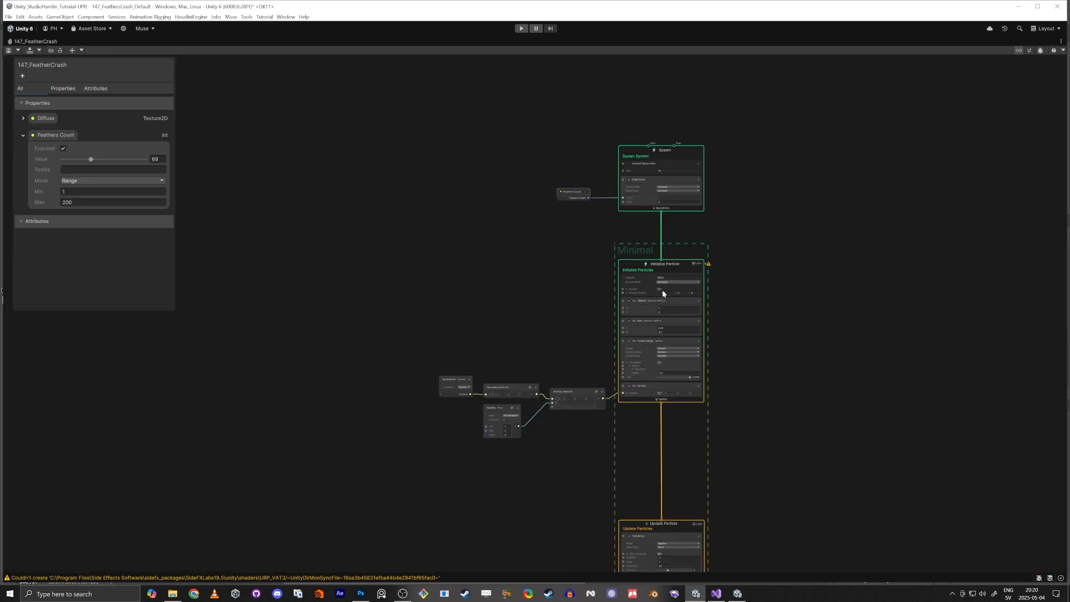
{"action": "scroll", "coordinate": [494, 330], "scroll_direction": "up", "scroll_amount": 3}
{"action": "left_click_drag", "start_coordinate": [385, 335], "coordinate": [642, 503]}
{"action": "left_click_drag", "start_coordinate": [630, 425], "coordinate": [621, 399]}
Stack Update Particle closely below Initialize Particle, and Output Particle with its Diffuse node closely below Update Particle.
{"action": "middle_click_drag", "start_coordinate": [599, 473], "coordinate": [561, 256]}
{"action": "left_click_drag", "start_coordinate": [539, 372], "coordinate": [761, 540]}
{"action": "left_click_drag", "start_coordinate": [728, 407], "coordinate": [728, 242]}
{"action": "middle_click_drag", "start_coordinate": [554, 468], "coordinate": [521, 288]}
{"action": "left_click_drag", "start_coordinate": [540, 401], "coordinate": [741, 565]}
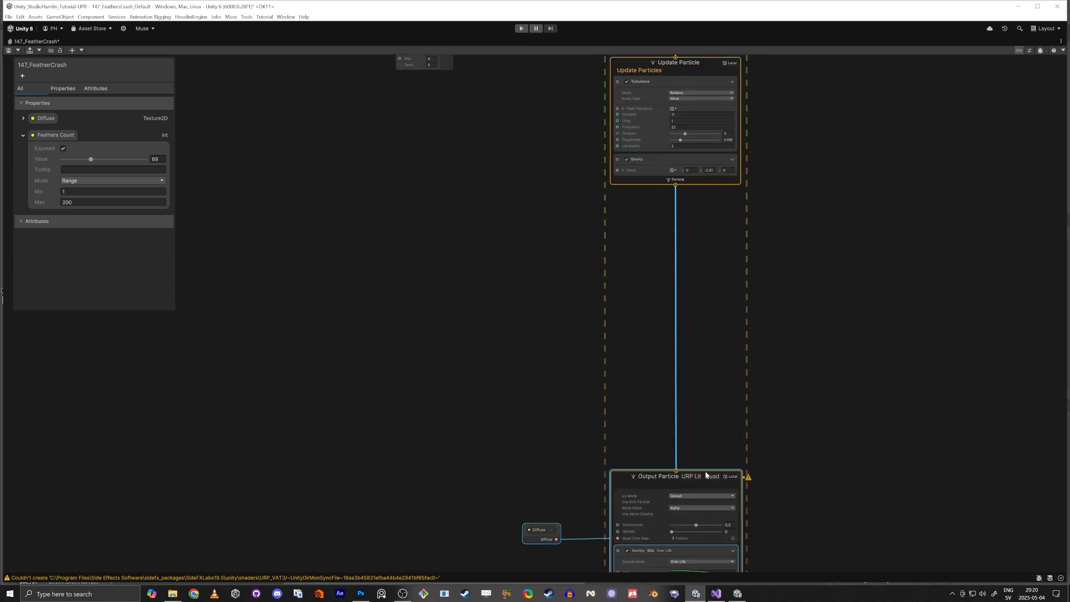
{"action": "left_click_drag", "start_coordinate": [704, 470], "coordinate": [704, 203]}
{"action": "middle_click_drag", "start_coordinate": [498, 179], "coordinate": [504, 353]}
{"action": "scroll", "coordinate": [502, 349], "scroll_direction": "down", "scroll_amount": 2}
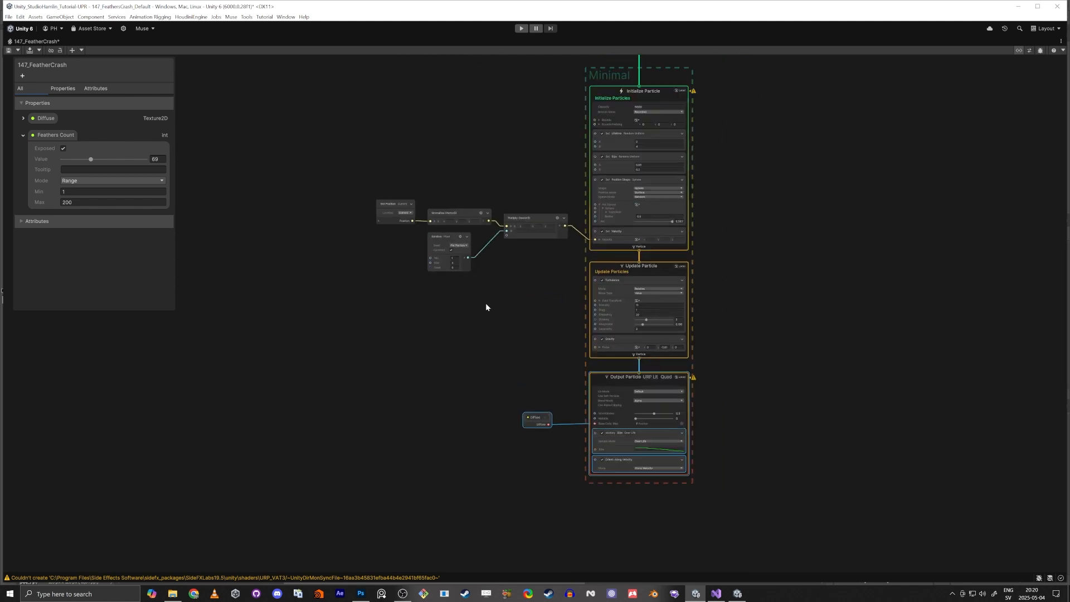
{"action": "middle_click_drag", "start_coordinate": [512, 92], "coordinate": [515, 217]}
Delete the Constant Spawn Rate block and realign the Spawn context with the Feathers Count node.
{"action": "left_click_drag", "start_coordinate": [489, 192], "coordinate": [608, 128]}
{"action": "left_click", "coordinate": [548, 235]}
{"action": "middle_click_drag", "start_coordinate": [561, 243], "coordinate": [482, 344]}
{"action": "scroll", "coordinate": [548, 254], "scroll_direction": "up", "scroll_amount": 7}
{"action": "scroll", "coordinate": [549, 254], "scroll_direction": "up", "scroll_amount": 4}
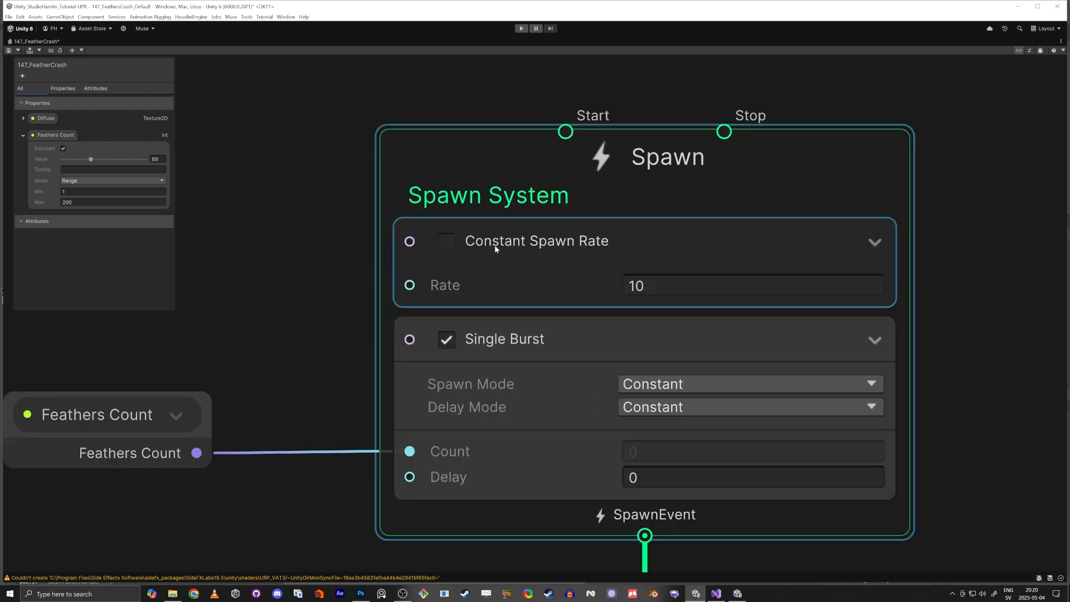
{"action": "left_click", "coordinate": [546, 237]}
{"action": "key", "text": "Delete"}
{"action": "scroll", "coordinate": [557, 237], "scroll_direction": "down", "scroll_amount": 2}
{"action": "scroll", "coordinate": [565, 249], "scroll_direction": "down", "scroll_amount": 2}
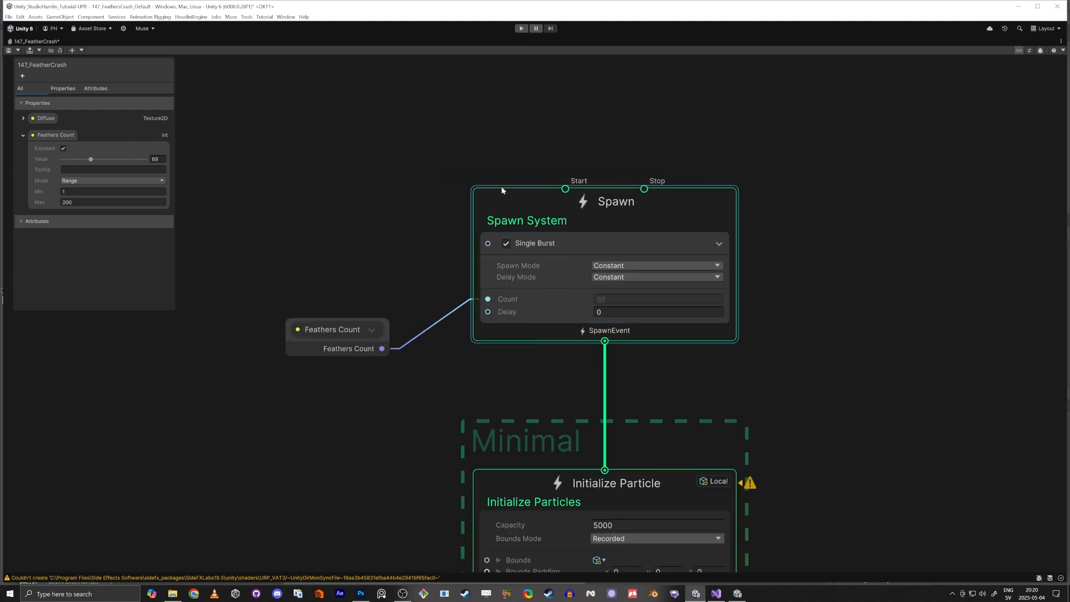
{"action": "left_click_drag", "start_coordinate": [500, 186], "coordinate": [504, 222]}
{"action": "left_click_drag", "start_coordinate": [344, 329], "coordinate": [347, 302]}
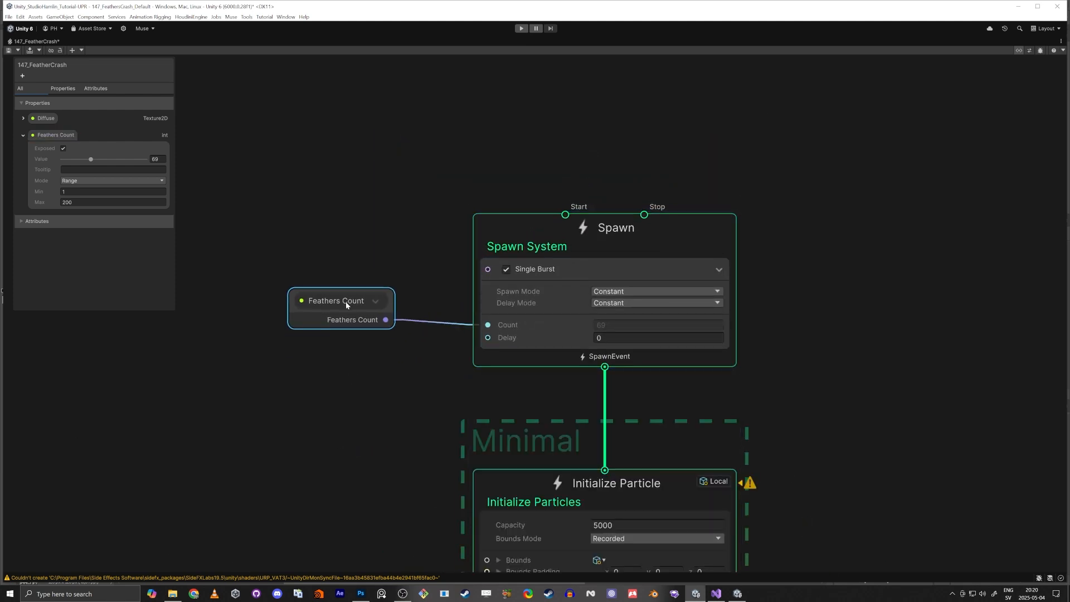
Review the Initialize, Update and Output Particle contexts from start to end and save the graph.
{"action": "middle_click_drag", "start_coordinate": [346, 420], "coordinate": [438, 64]}
{"action": "scroll", "coordinate": [437, 182], "scroll_direction": "down", "scroll_amount": 1}
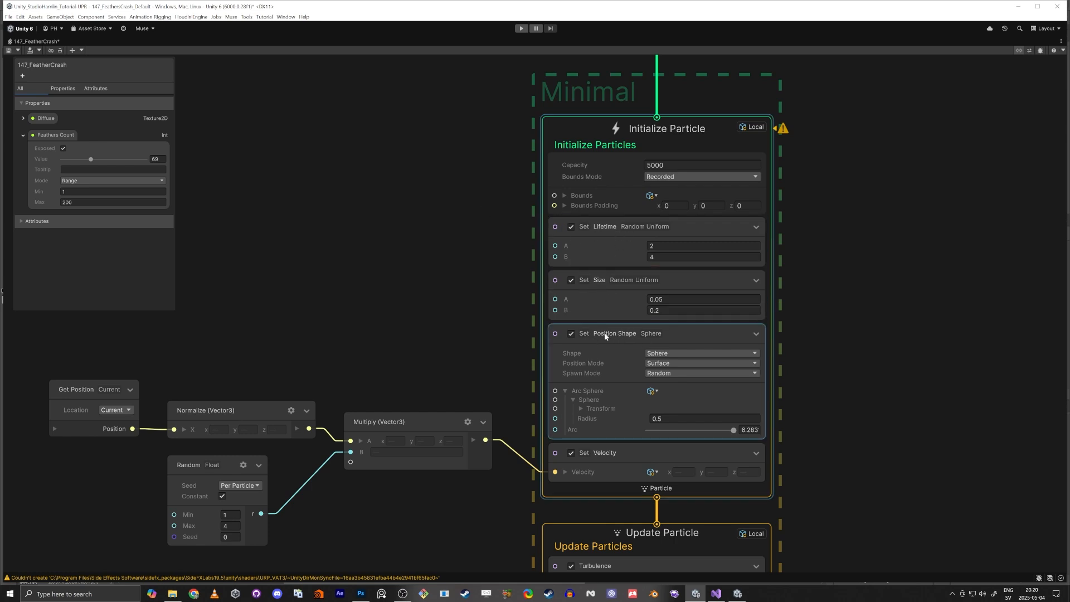
{"action": "middle_click_drag", "start_coordinate": [425, 490], "coordinate": [464, 409]}
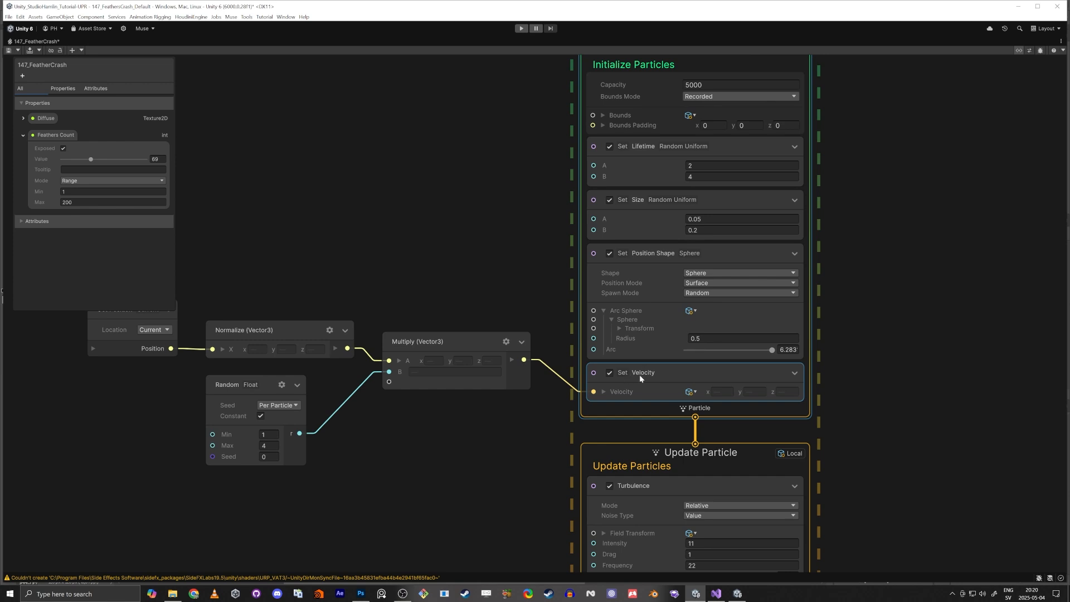
{"action": "middle_click_drag", "start_coordinate": [460, 468], "coordinate": [578, 340]}
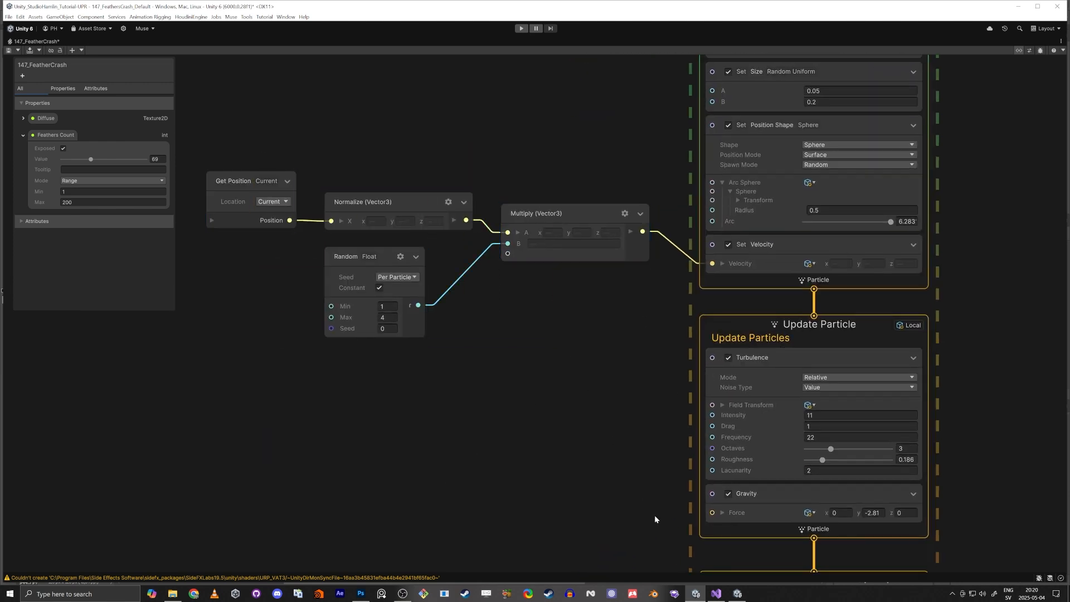
{"action": "middle_click_drag", "start_coordinate": [680, 516], "coordinate": [523, 335]}
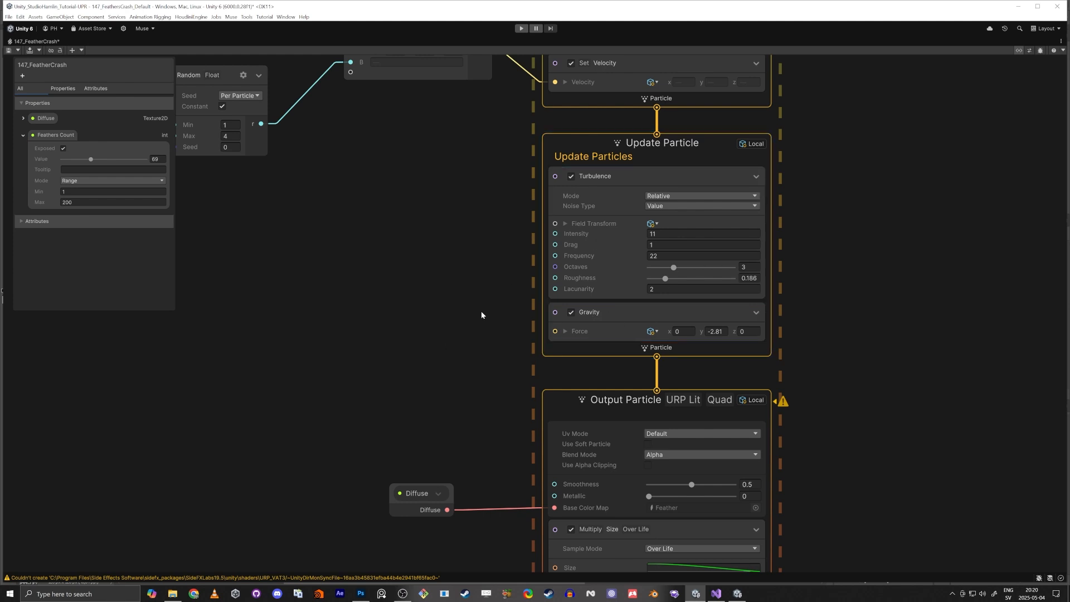
{"action": "middle_click_drag", "start_coordinate": [459, 342], "coordinate": [433, 223]}
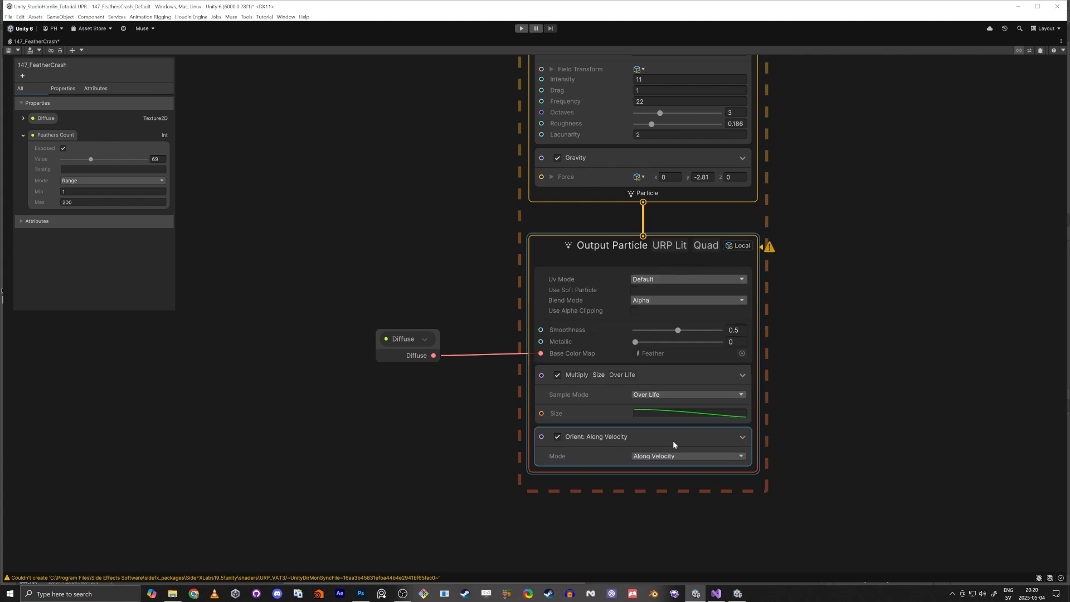
{"action": "left_click", "coordinate": [10, 51]}
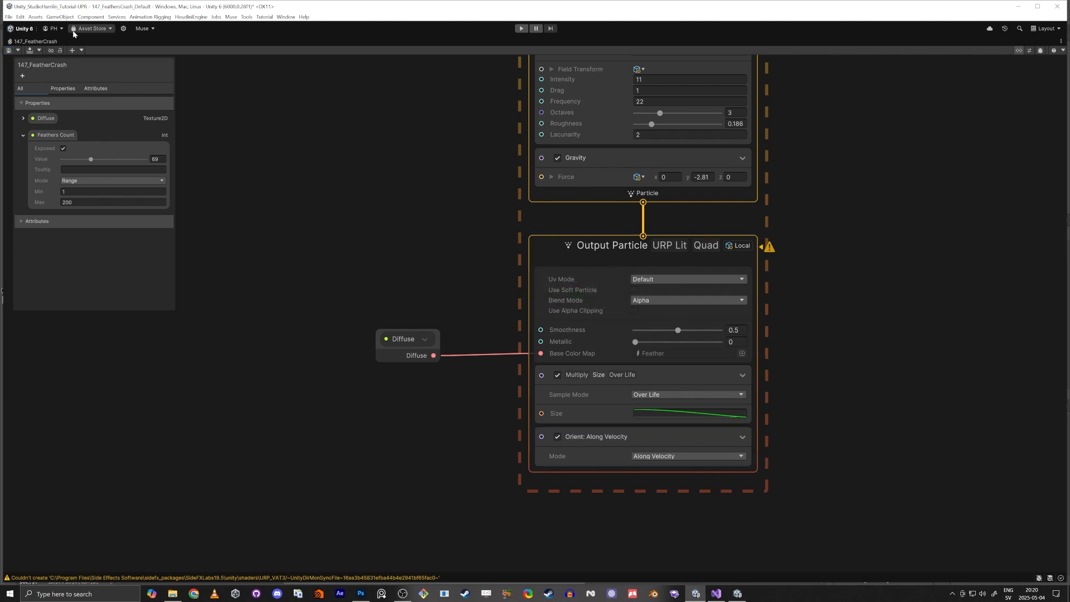
Restore the graph window to its normal size and dock the Scene view as the first tab beside the Game view.
{"action": "right_click", "coordinate": [39, 43]}
{"action": "left_click", "coordinate": [61, 51]}
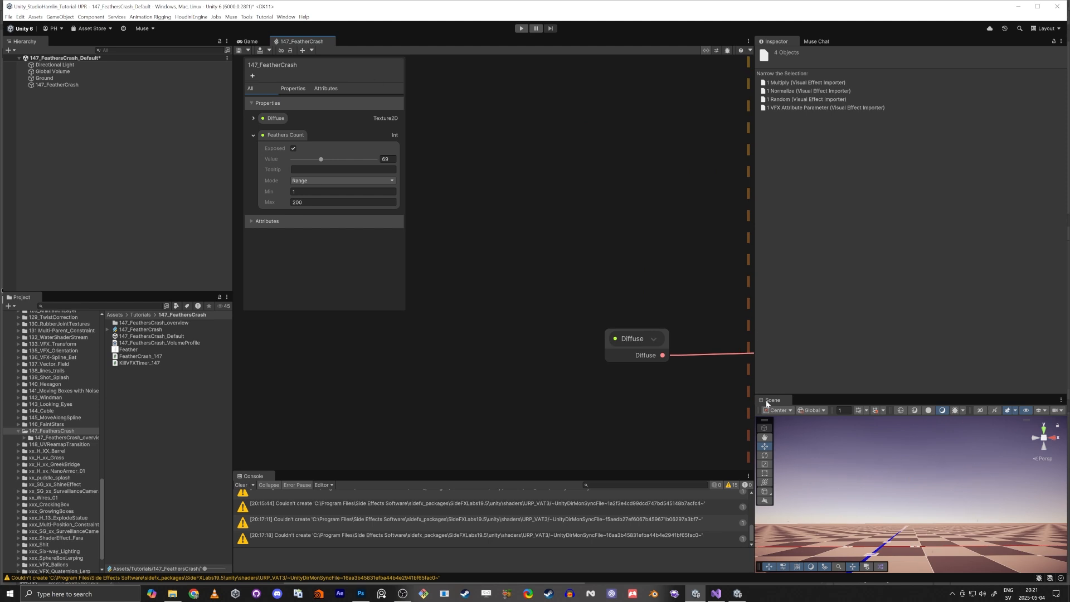
{"action": "left_click_drag", "start_coordinate": [766, 403], "coordinate": [242, 42]}
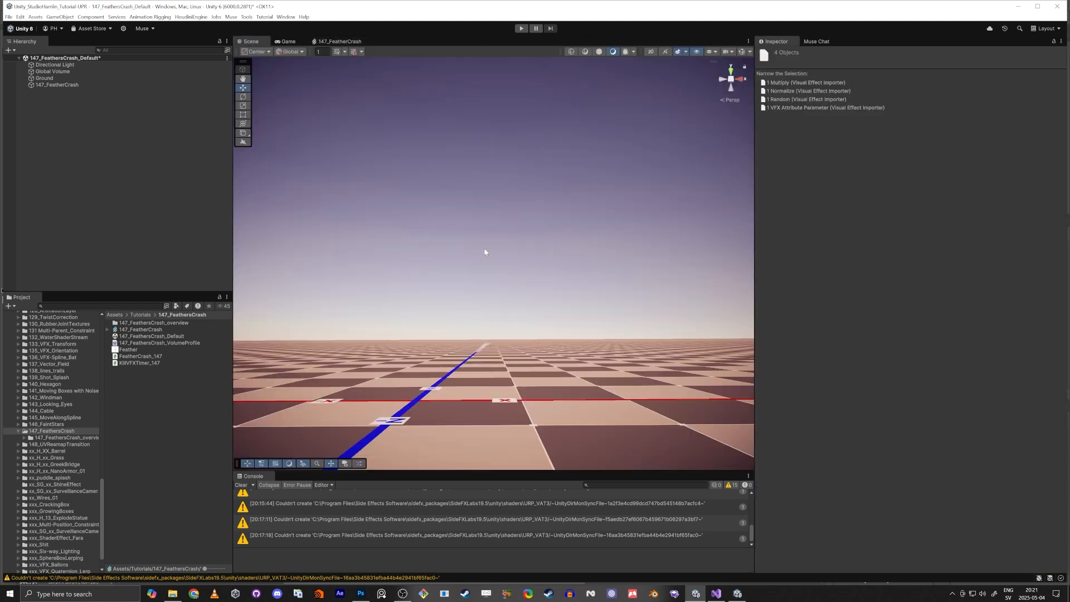
Preview the 147_FeatherCrash burst in the Scene view during play mode, retriggering it by toggling its Visual Effect component, and stop playback.
{"action": "right_click_drag", "start_coordinate": [484, 252], "coordinate": [423, 312]}
{"action": "left_click", "coordinate": [73, 85]}
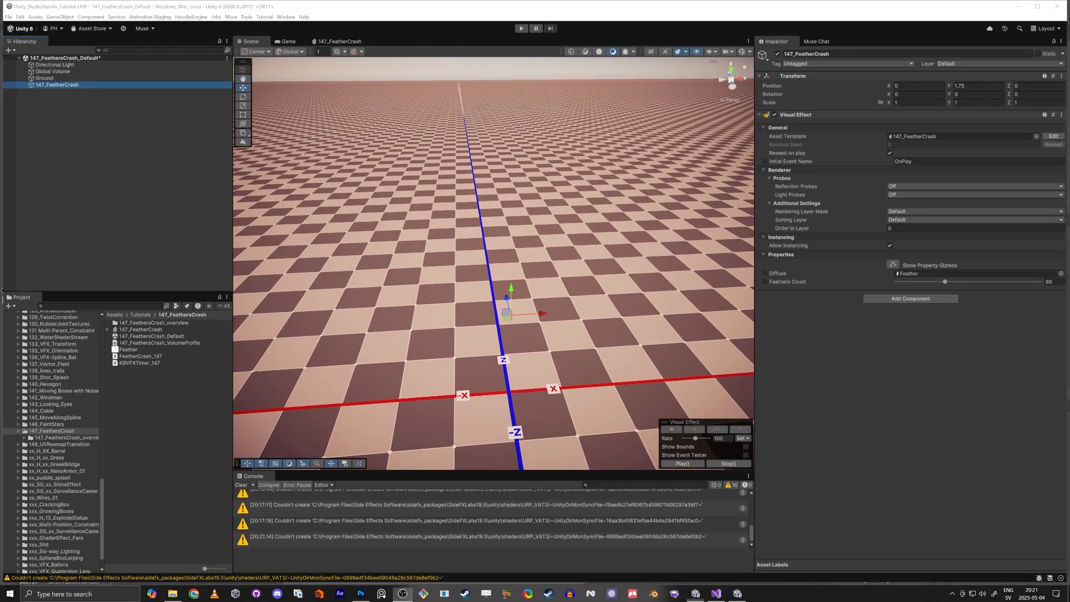
{"action": "left_click", "coordinate": [520, 28]}
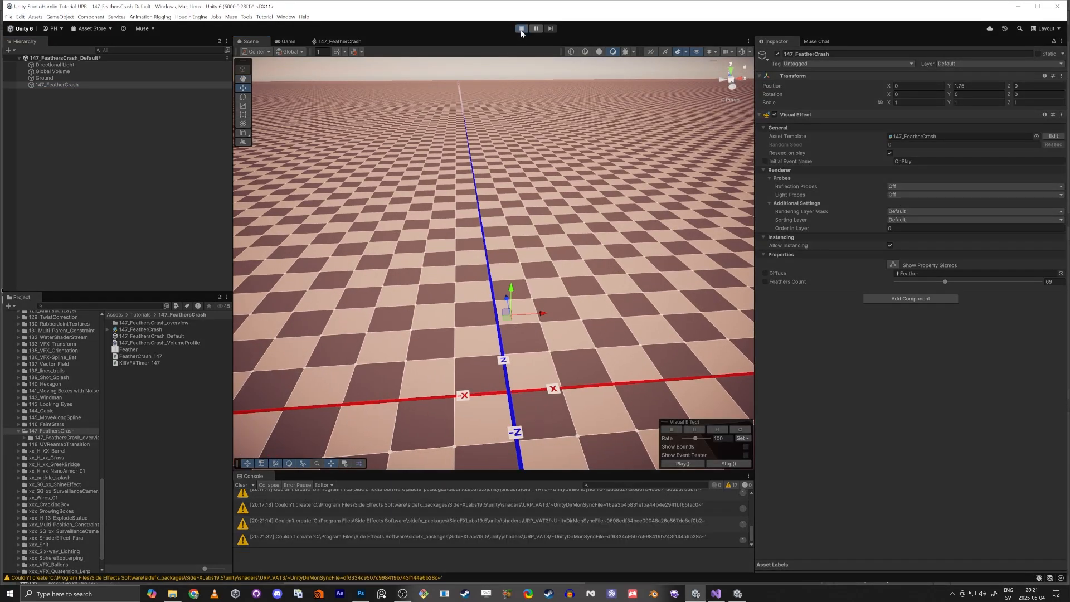
{"action": "left_click", "coordinate": [248, 41]}
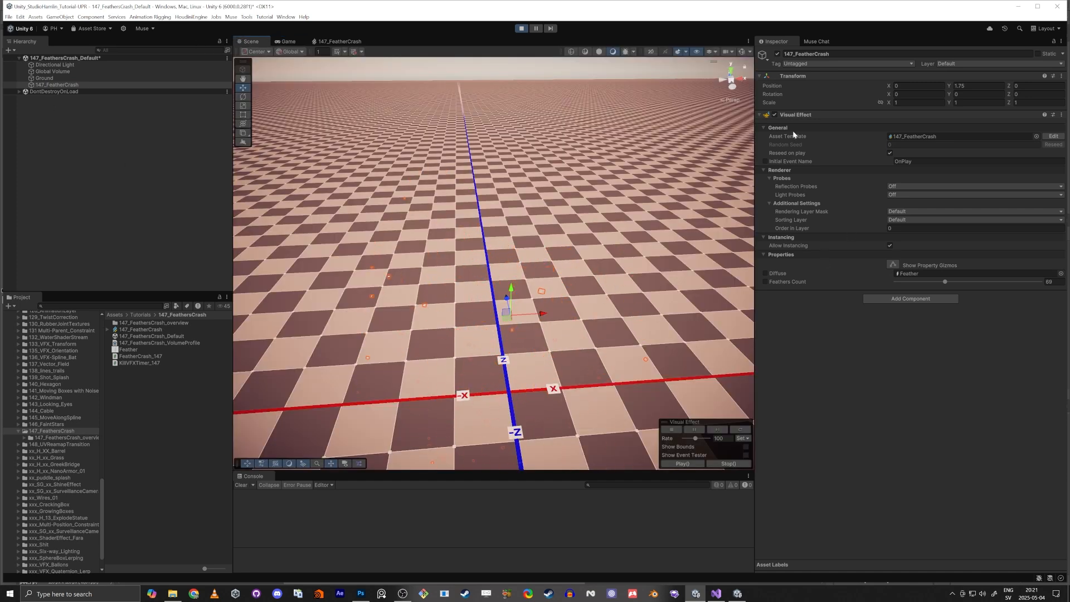
{"action": "left_click", "coordinate": [774, 115]}
{"action": "left_click", "coordinate": [774, 115]}
{"action": "left_click", "coordinate": [149, 142]}
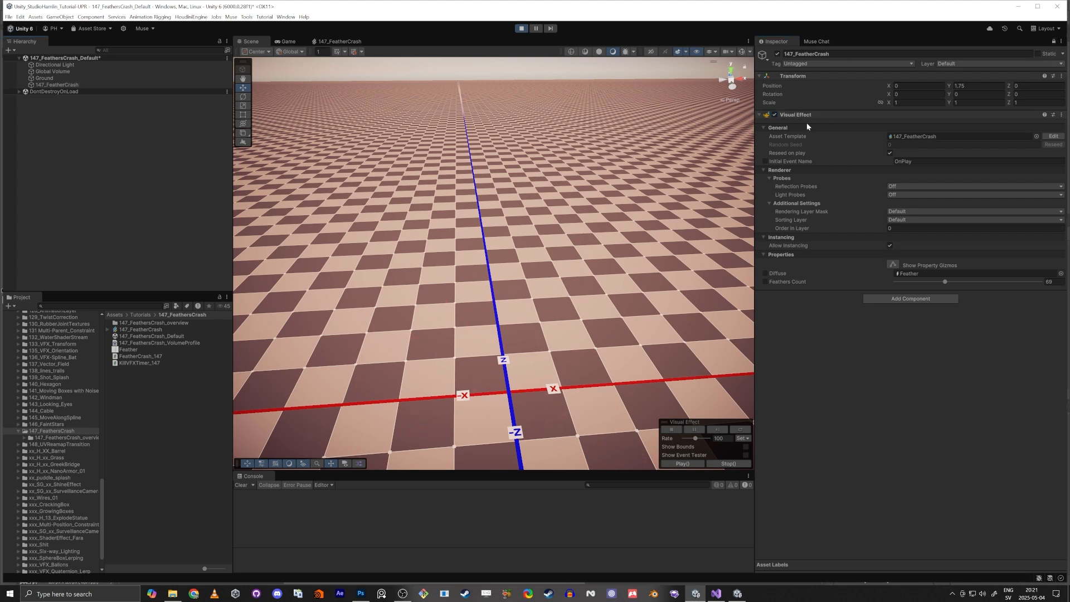
{"action": "left_click", "coordinate": [774, 115]}
{"action": "left_click", "coordinate": [522, 29]}
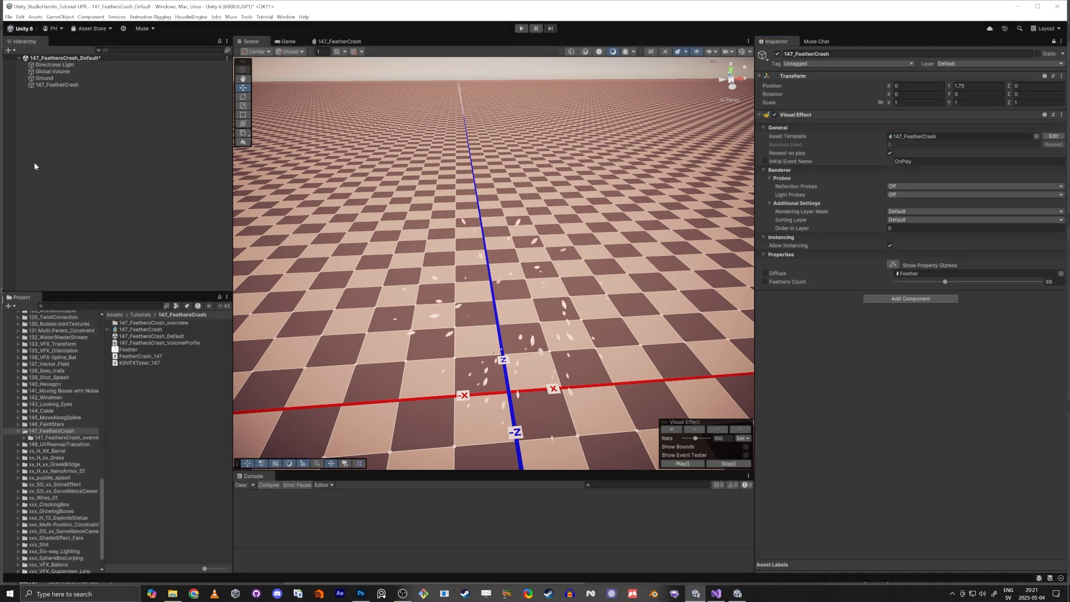
Open the 147_FeathersCrash_overview scene from its overview folder.
{"action": "right_click", "coordinate": [77, 141]}
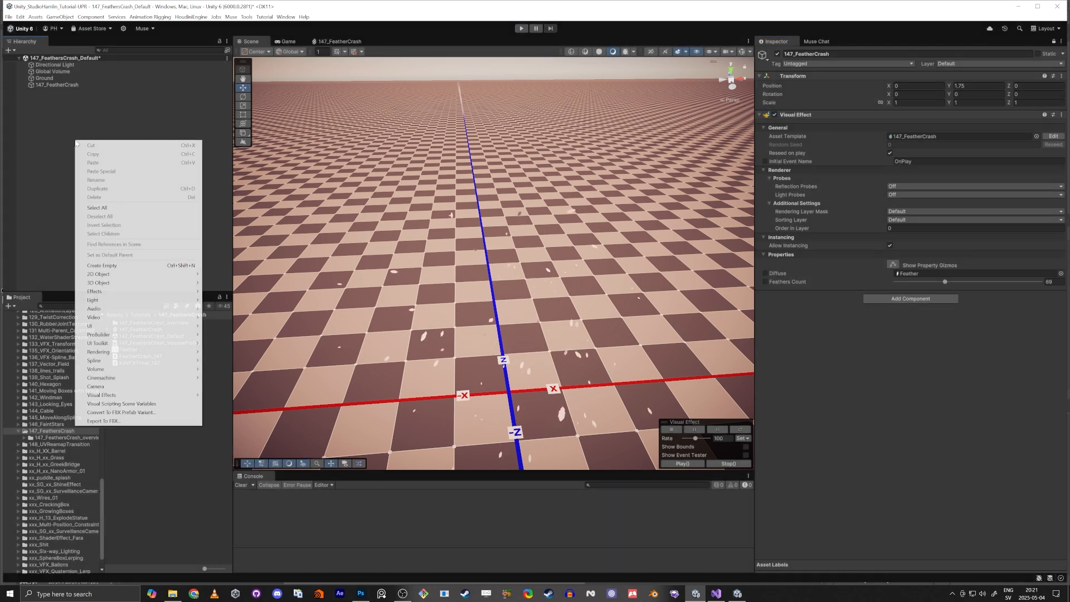
{"action": "left_click", "coordinate": [39, 201]}
{"action": "left_click", "coordinate": [50, 438]}
{"action": "double_click", "coordinate": [142, 330]}
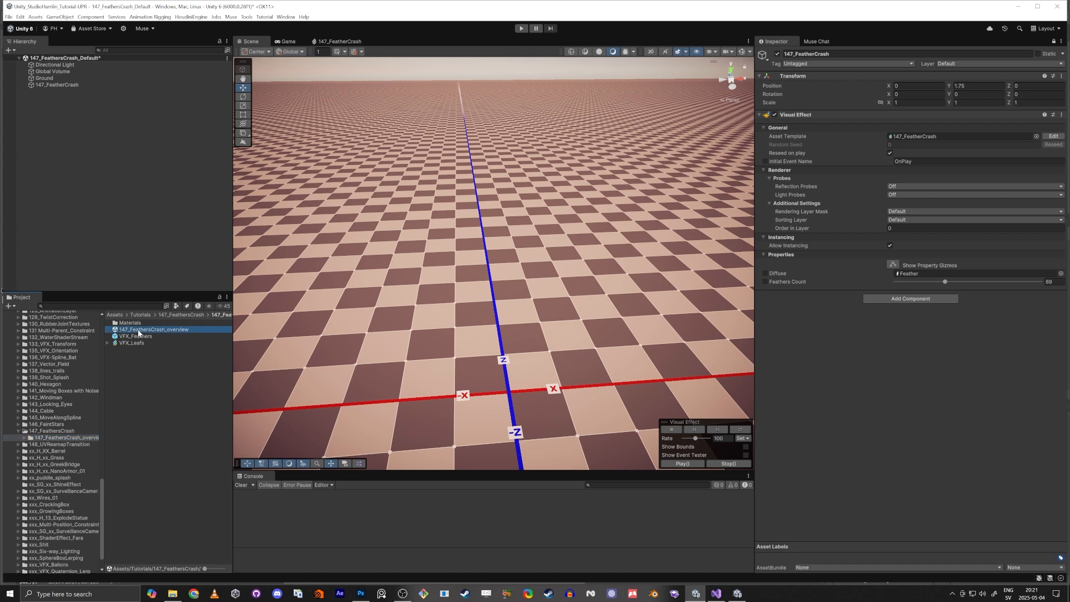
{"action": "left_click", "coordinate": [529, 315]}
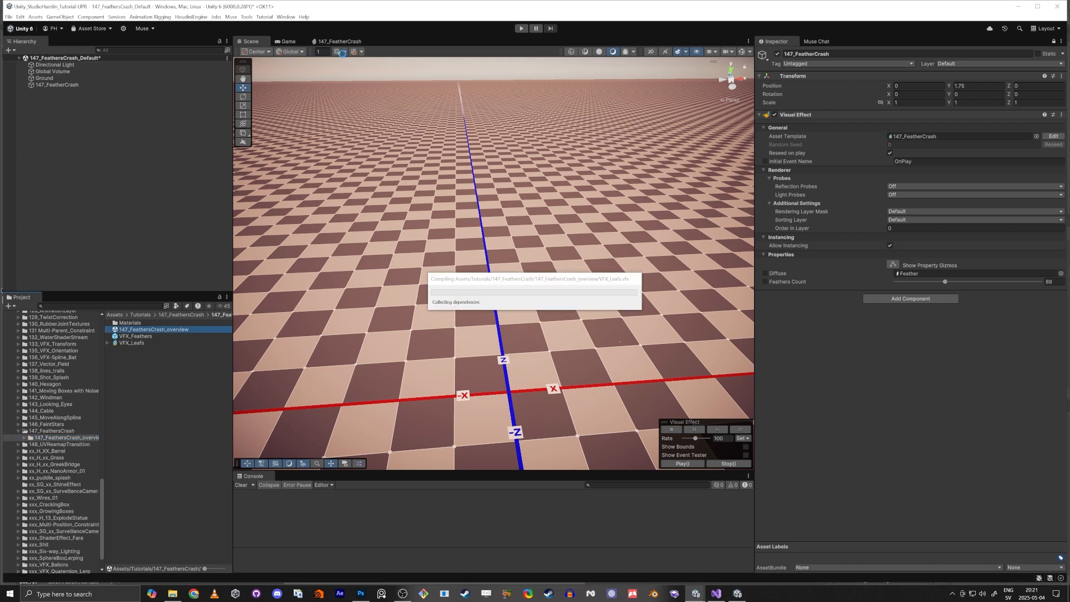
Play the overview scene in the Scene view, inspect the Bird object's components, and stop playback.
{"action": "left_click", "coordinate": [521, 29]}
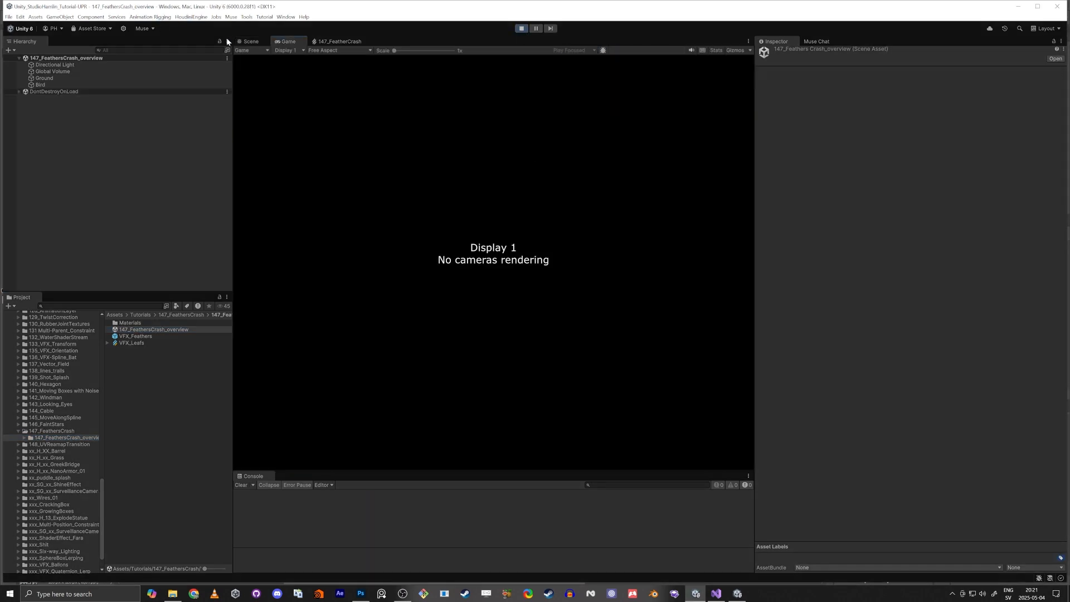
{"action": "left_click", "coordinate": [248, 42]}
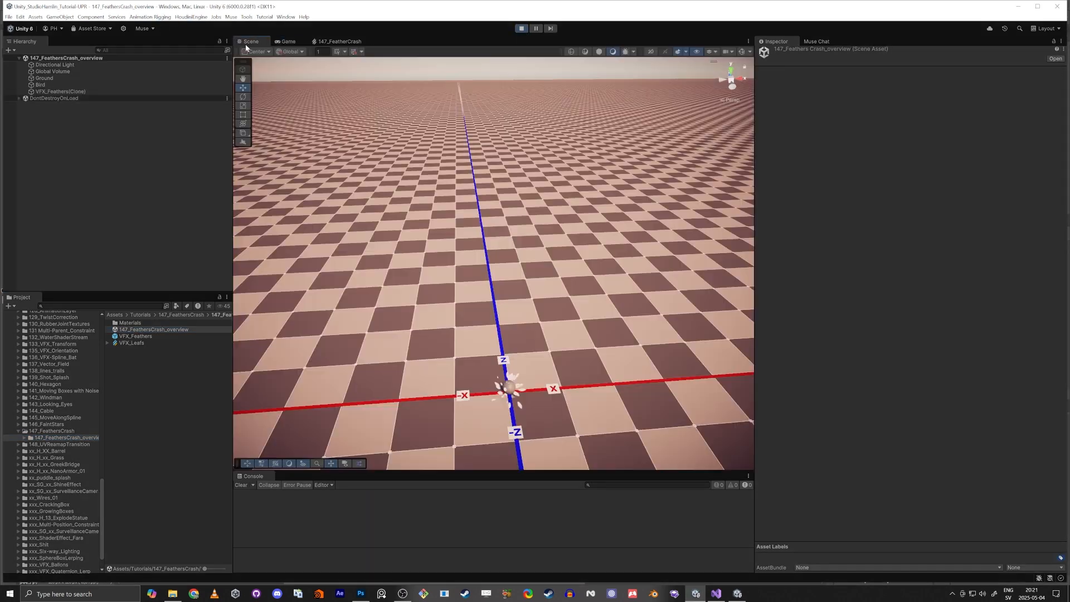
{"action": "left_click", "coordinate": [508, 389]}
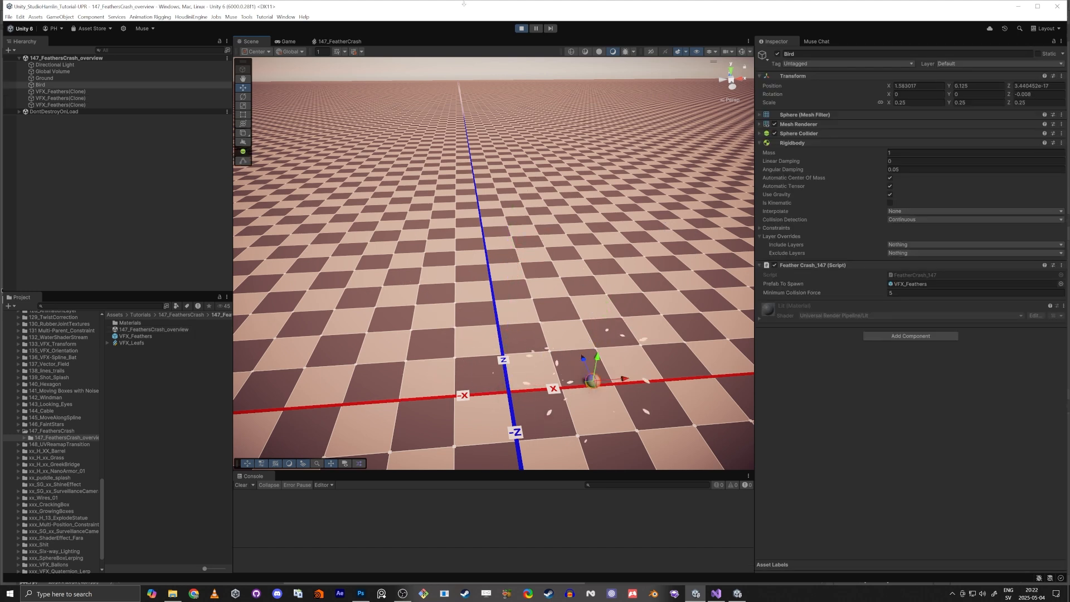
{"action": "left_click", "coordinate": [521, 29]}
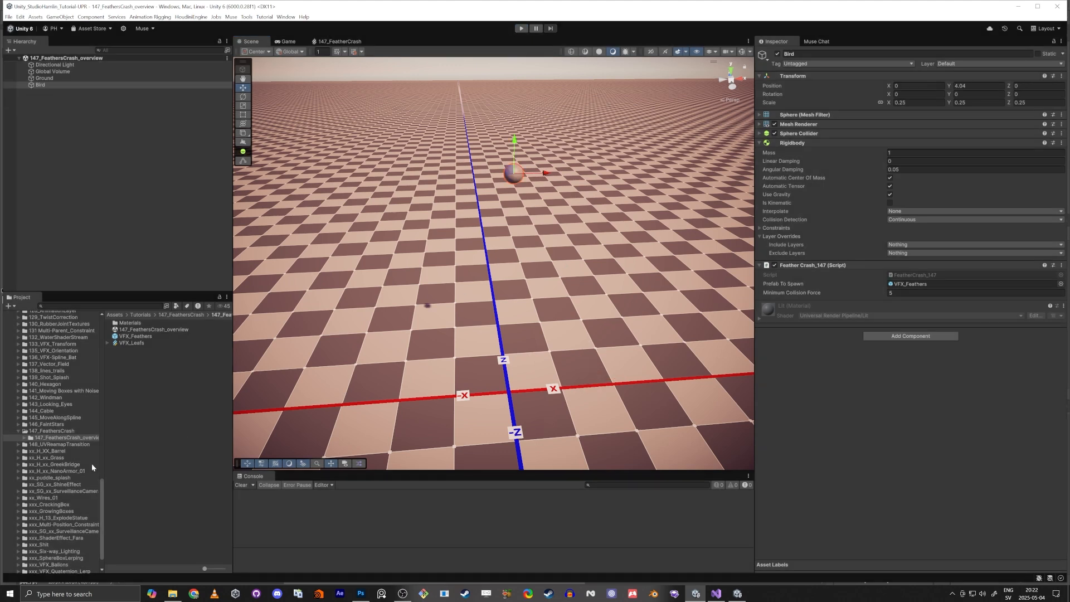
Reopen the 147_FeathersCrash_Default scene and add a 3D sphere named Temp_Bird.
{"action": "left_click", "coordinate": [58, 432]}
{"action": "double_click", "coordinate": [134, 336]}
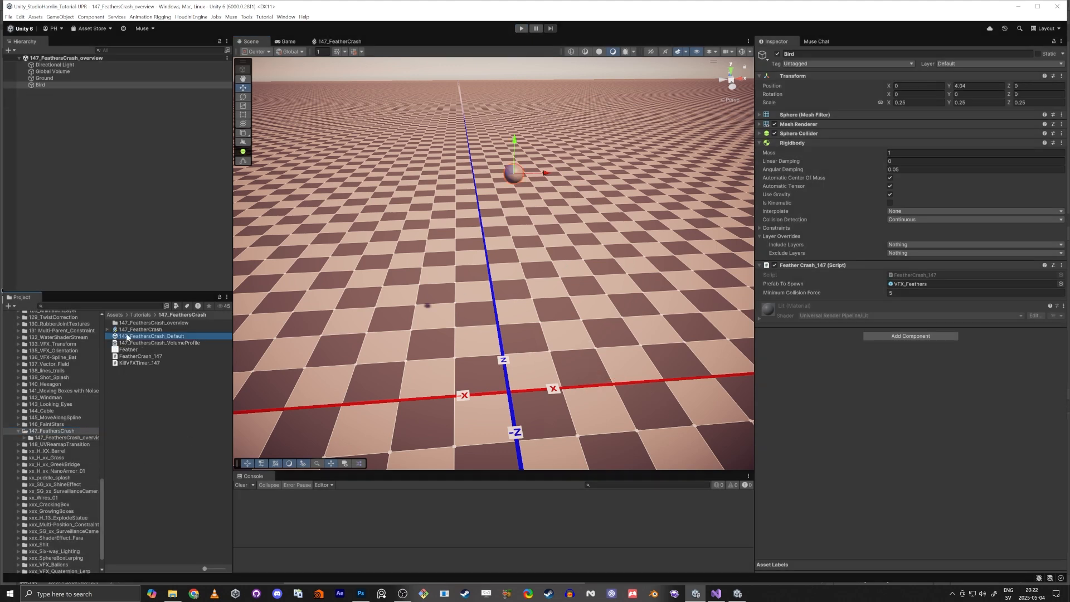
{"action": "right_click", "coordinate": [60, 165]}
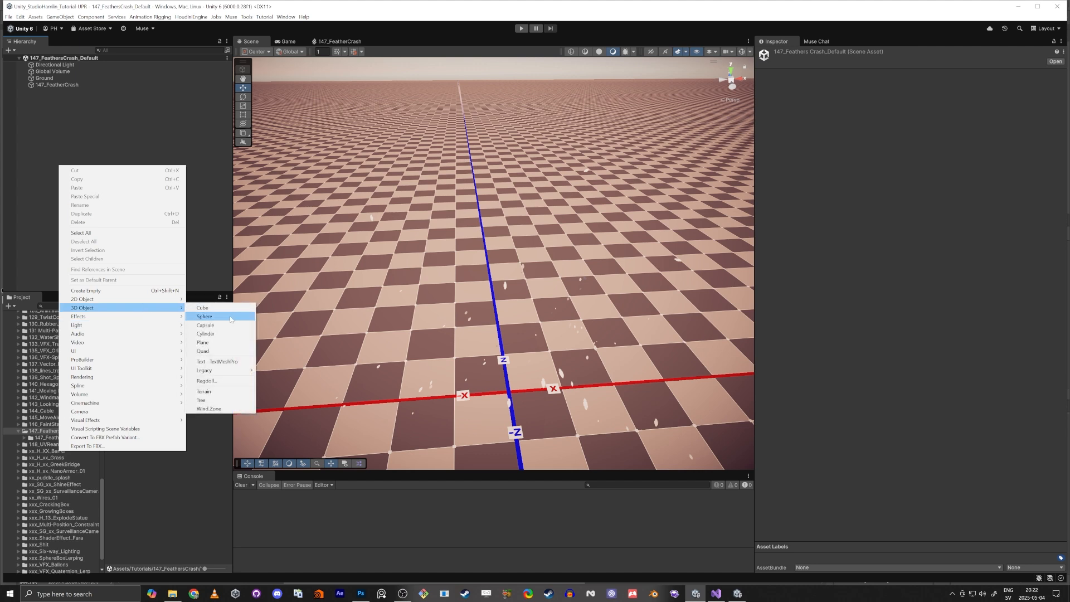
{"action": "left_click", "coordinate": [204, 316]}
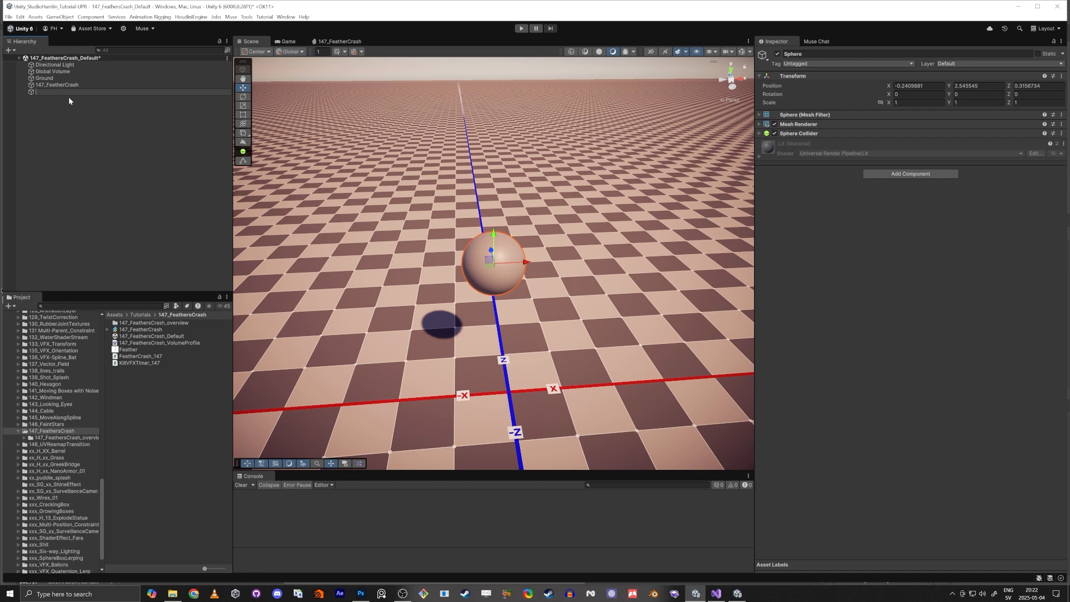
{"action": "type", "text": "Temp_Bird"}
{"action": "key", "text": "Return"}
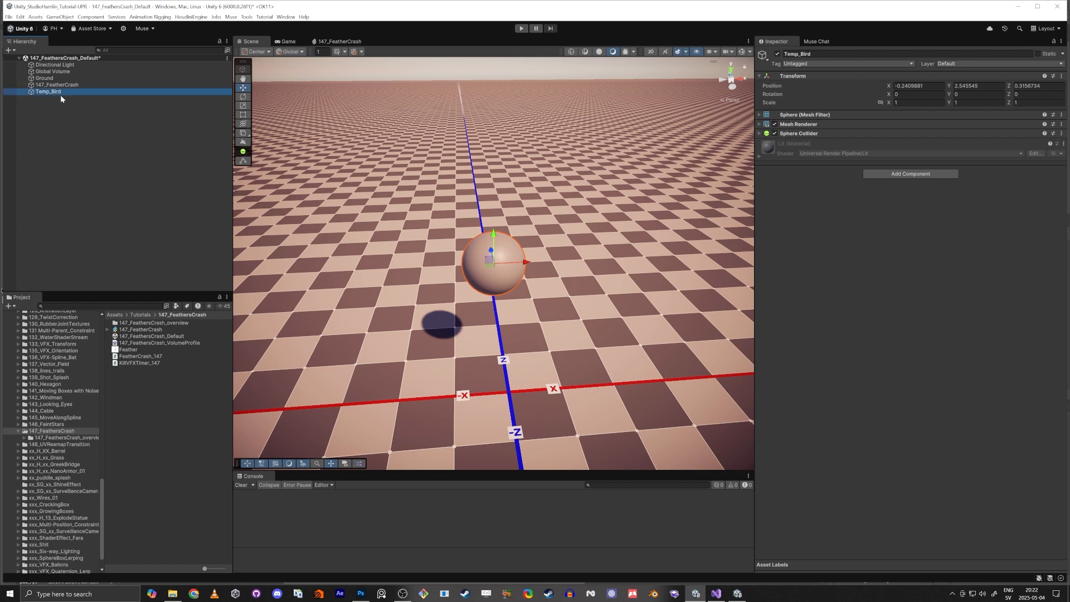
Scale Temp_Bird uniformly to 0.2 and set its position to X 0, Y 6, Z 0.
{"action": "left_click", "coordinate": [881, 104]}
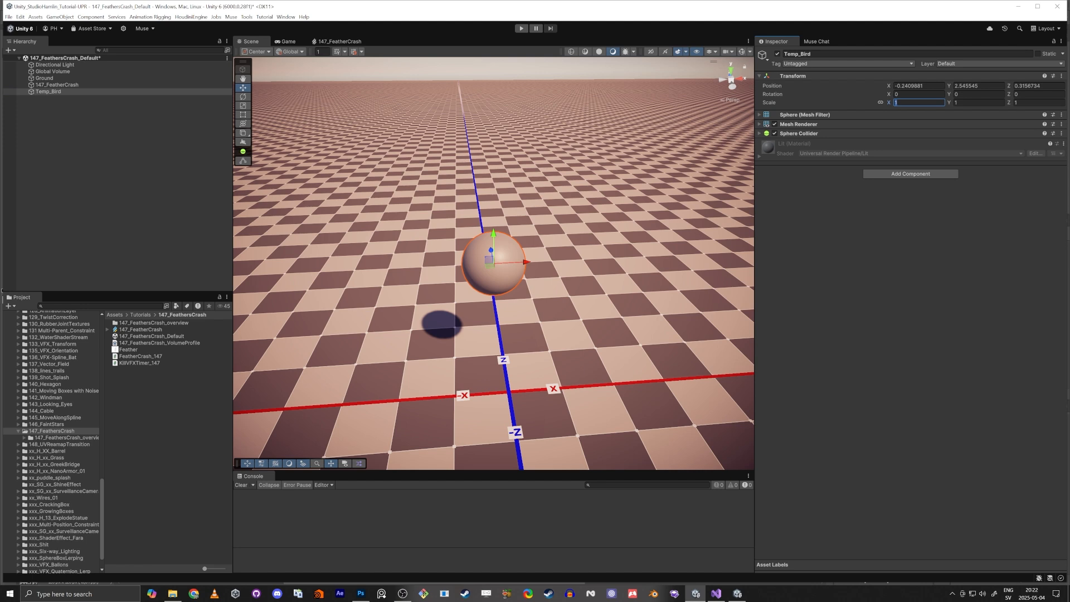
{"action": "type", "text": "0.2"}
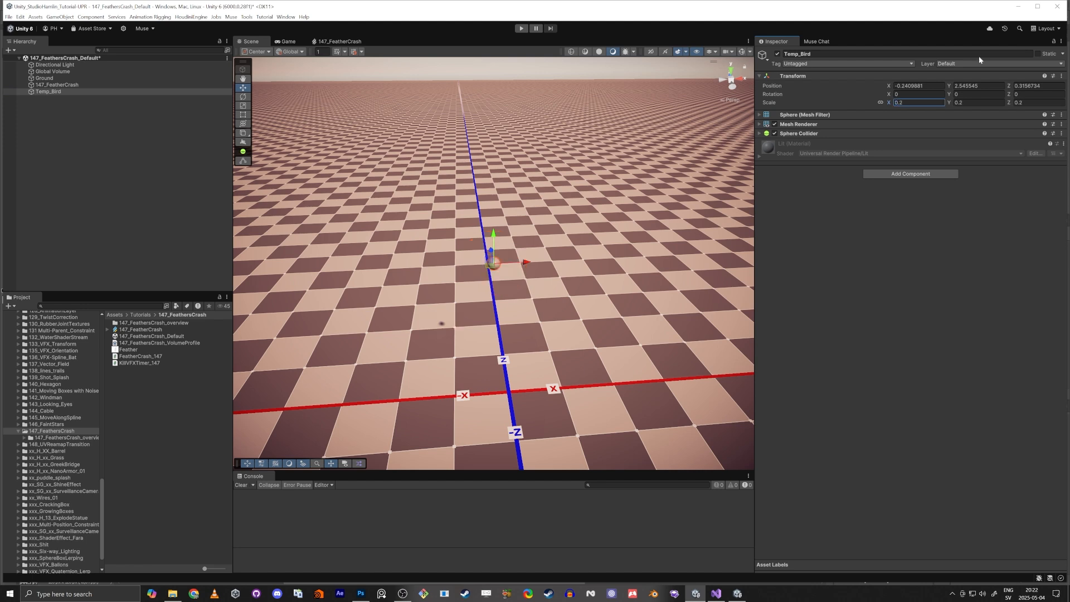
{"action": "left_click", "coordinate": [926, 85]}
{"action": "type", "text": "0"}
{"action": "key", "text": "Tab"}
{"action": "key", "text": "Tab"}
{"action": "type", "text": "5"}
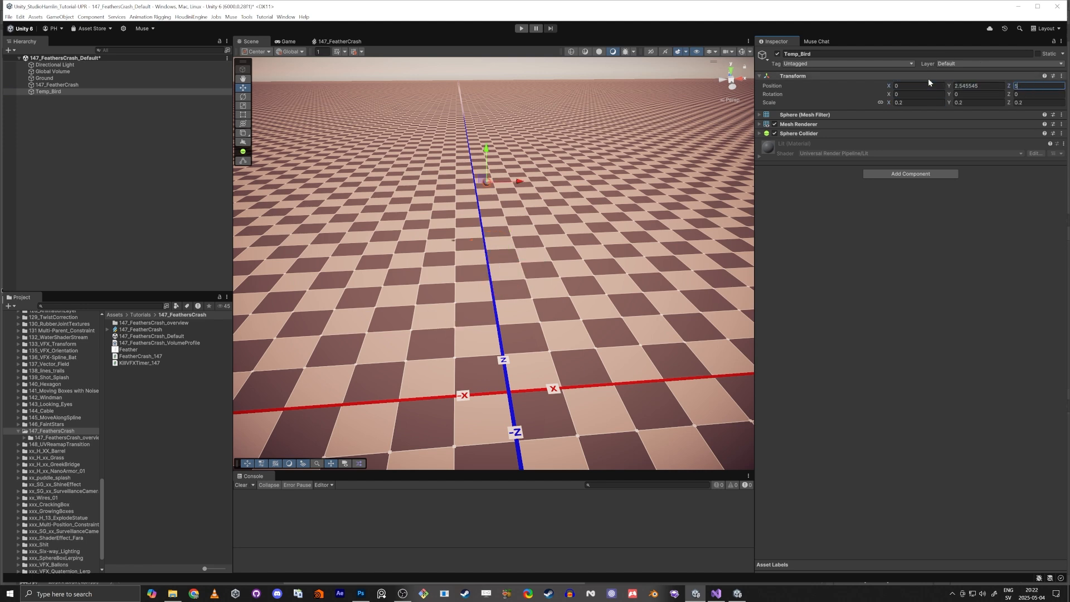
{"action": "key", "text": "BackSpace"}
{"action": "type", "text": "0"}
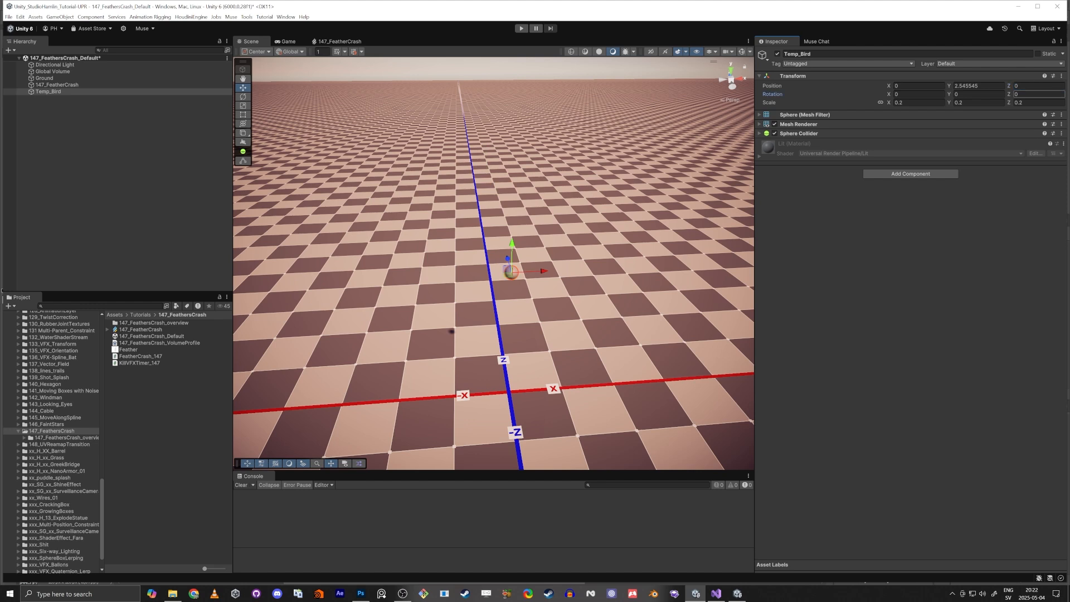
{"action": "key", "text": "shift+Tab"}
{"action": "type", "text": "6"}
{"action": "key", "text": "Tab"}
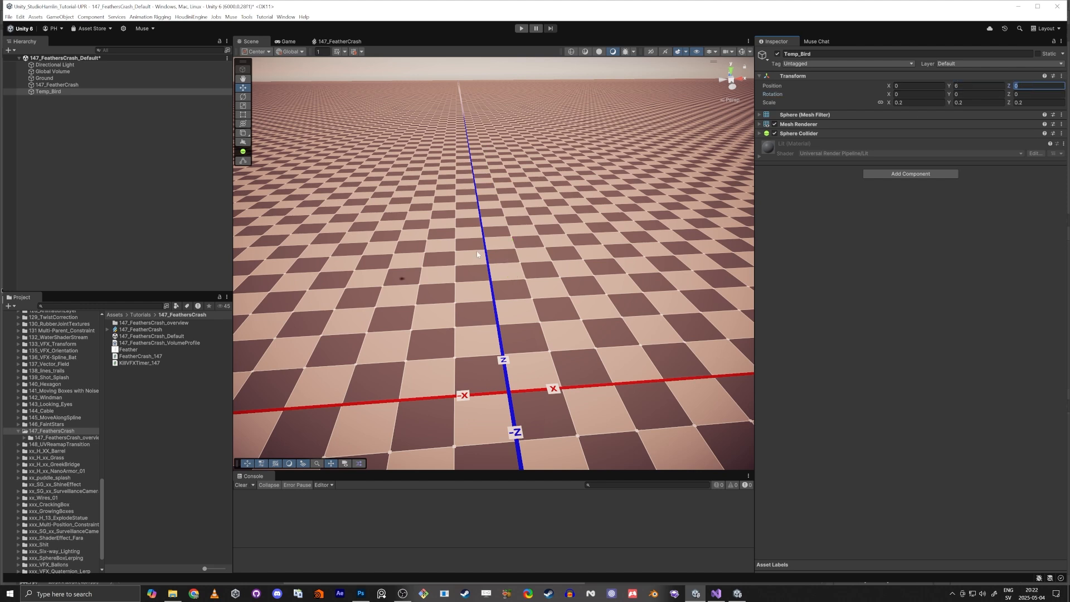
Lower Temp_Bird along the vertical axis to a height of about 3.15.
{"action": "right_click_drag", "start_coordinate": [477, 255], "coordinate": [483, 202]}
{"action": "scroll", "coordinate": [480, 199], "scroll_direction": "down", "scroll_amount": 3}
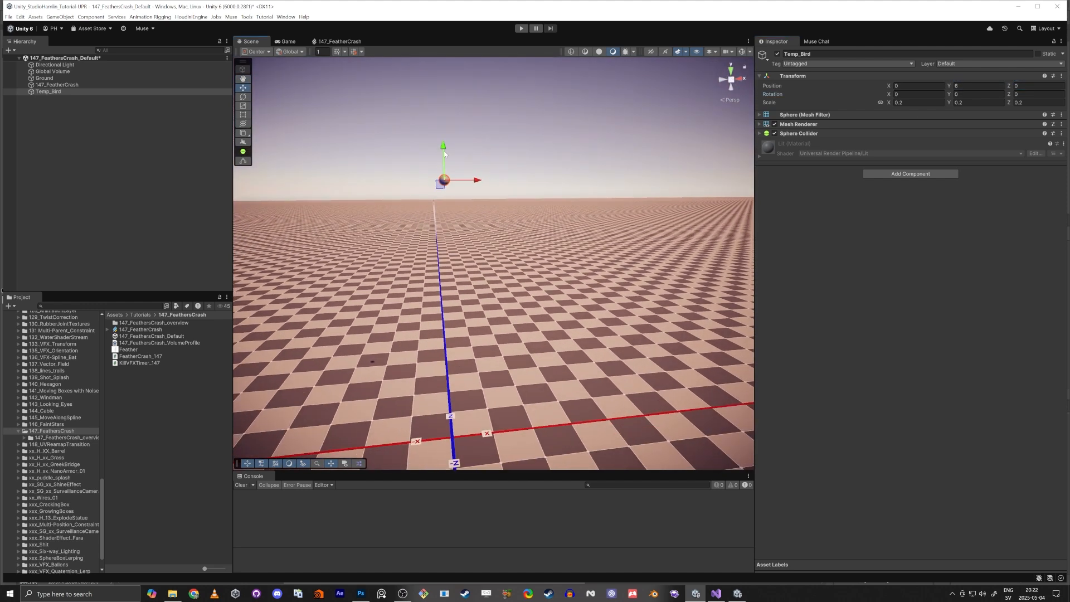
{"action": "left_click_drag", "start_coordinate": [444, 154], "coordinate": [435, 341]}
{"action": "left_click_drag", "start_coordinate": [423, 317], "coordinate": [342, 340], "text": "alt"}
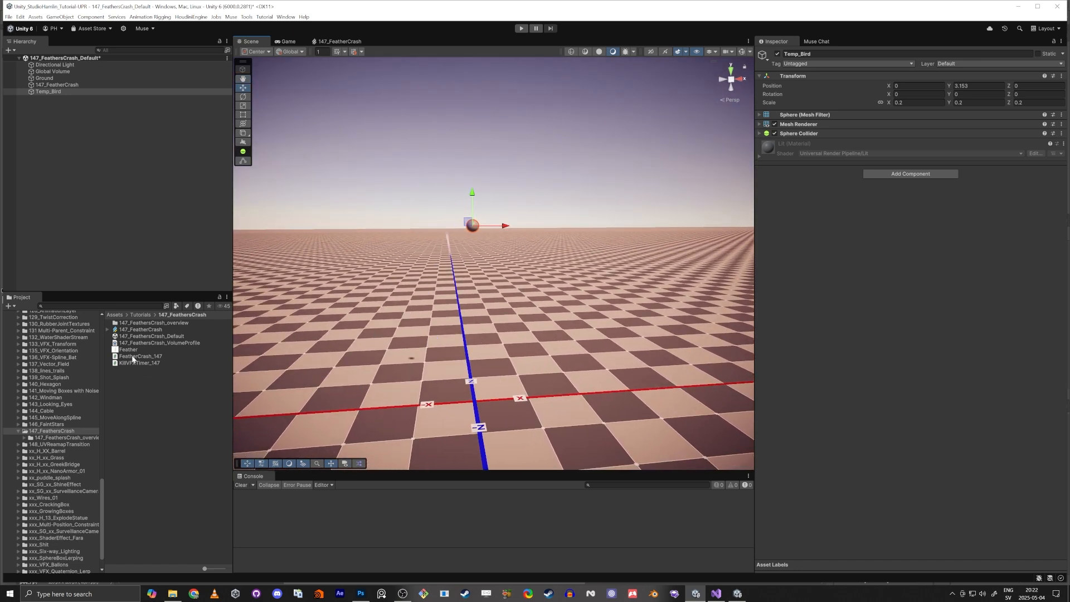
Attach the FeatherCrash_147 script to Temp_Bird and lower the sphere close to the ground, to a height of about 0.28.
{"action": "left_click_drag", "start_coordinate": [133, 359], "coordinate": [835, 283]}
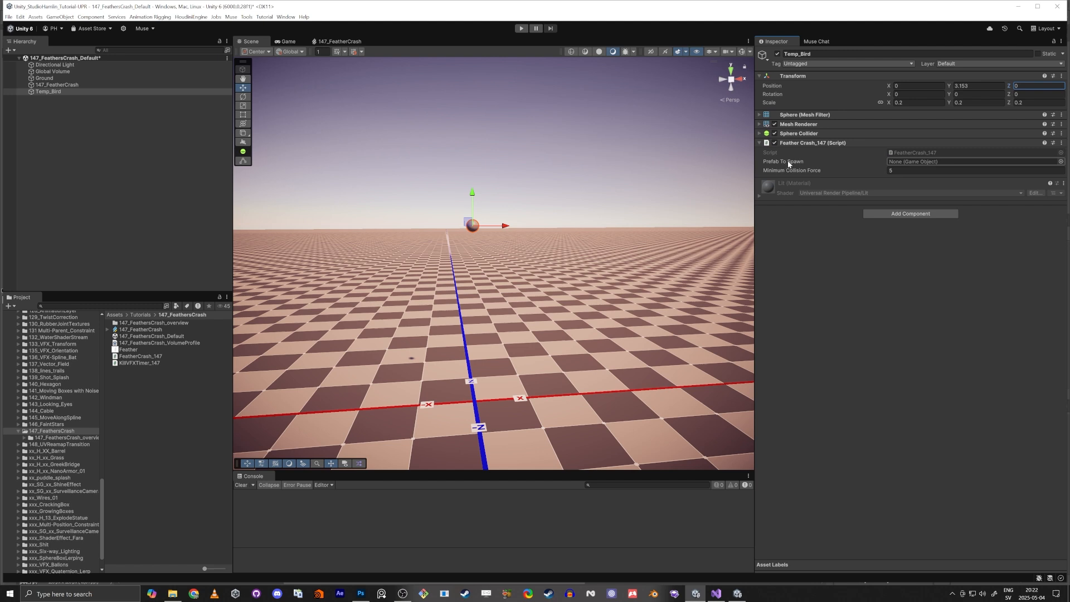
{"action": "left_click_drag", "start_coordinate": [471, 197], "coordinate": [470, 375]}
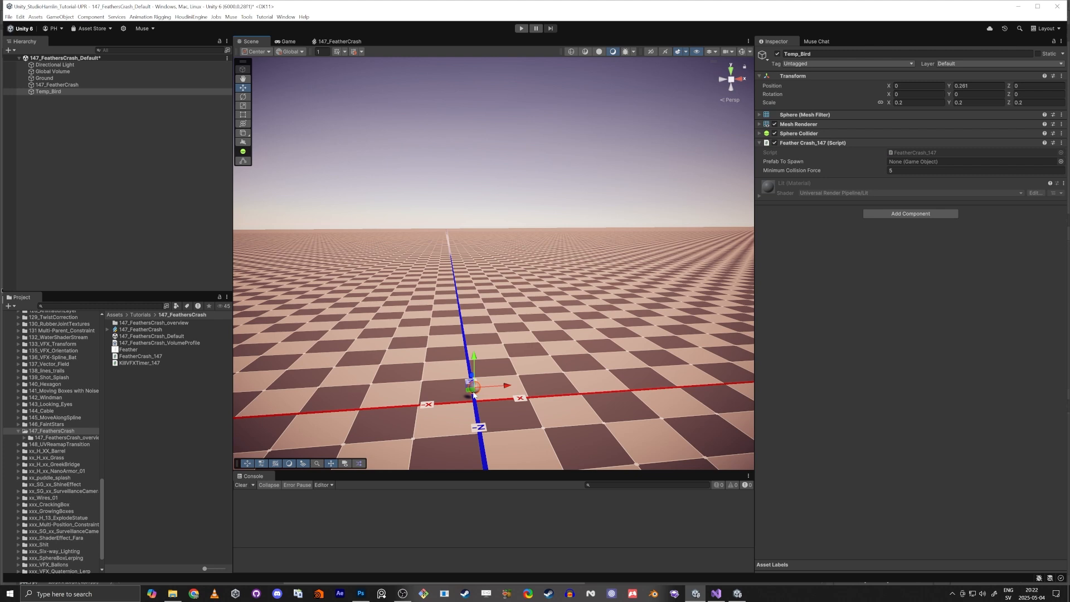
Open the FeatherCrash_147 script in Visual Studio and examine its public prefabToSpawn and minimumCollisionForce fields.
{"action": "left_click", "coordinate": [140, 356]}
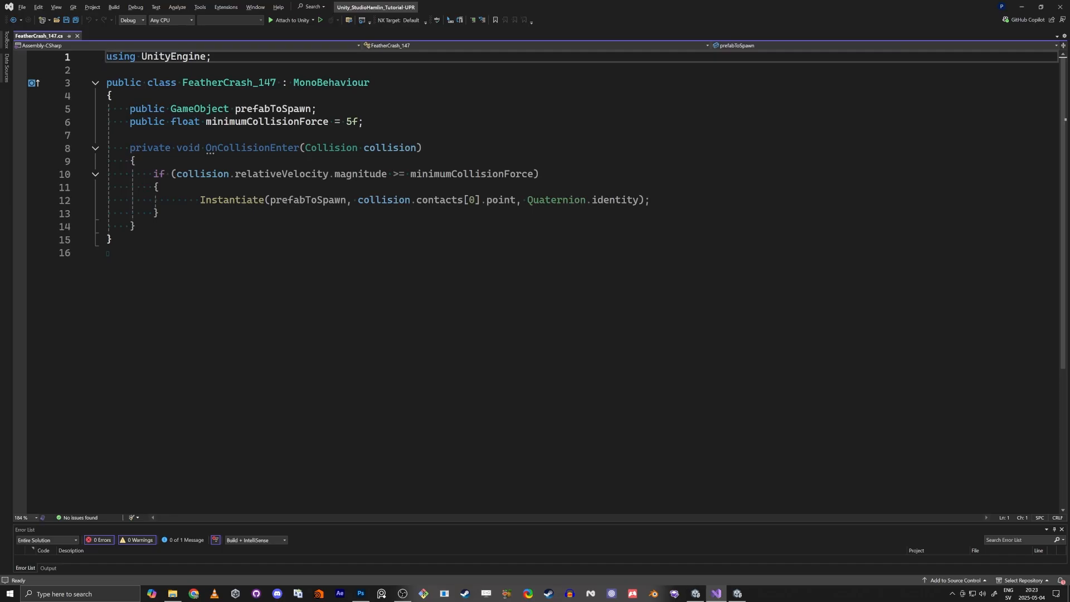
{"action": "double_click", "coordinate": [271, 109]}
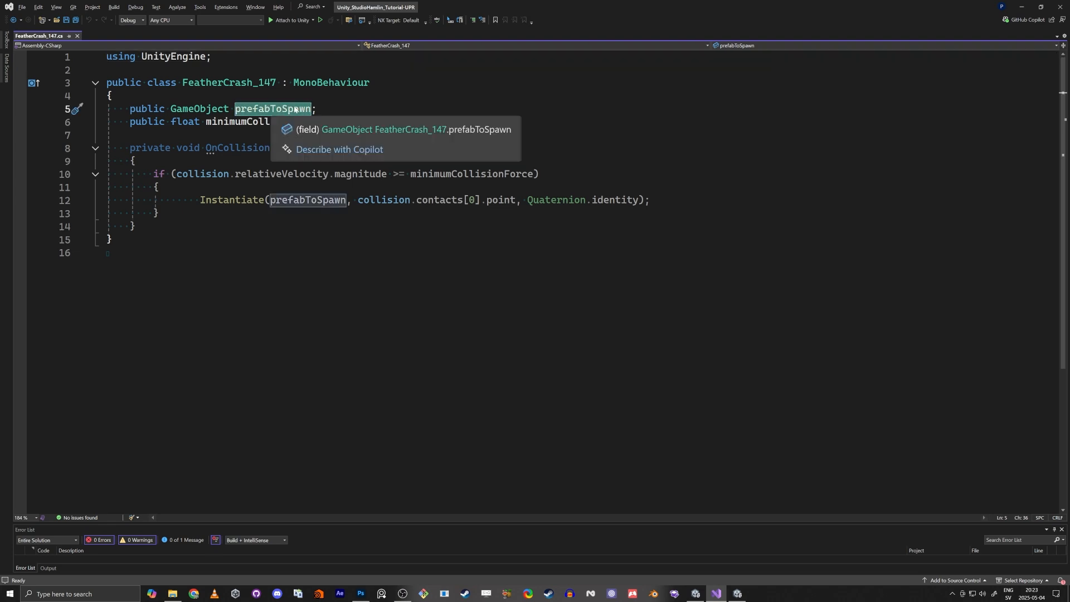
{"action": "left_click", "coordinate": [275, 96]}
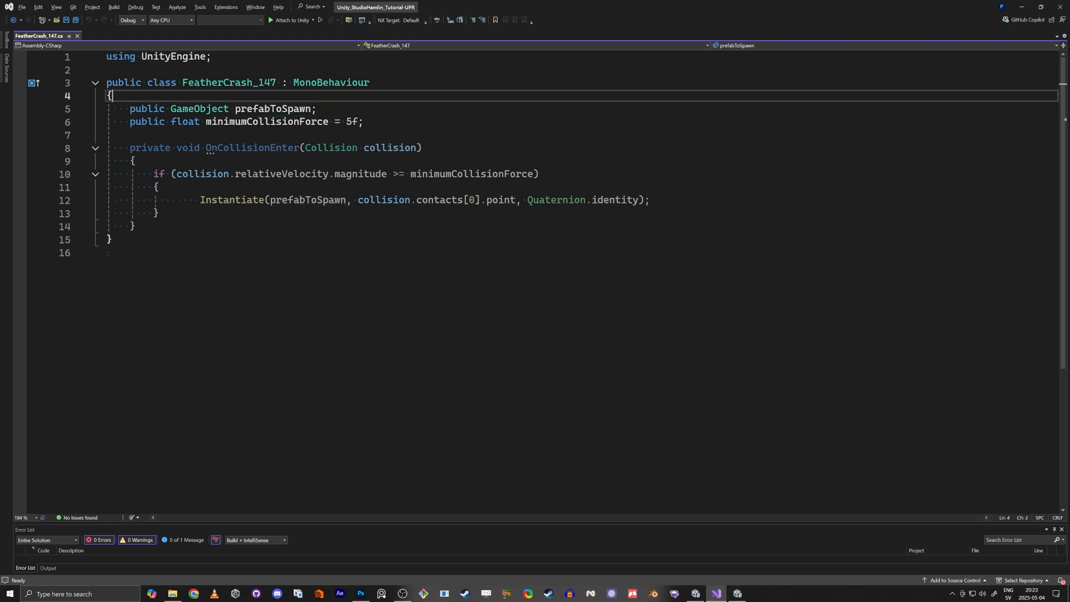
{"action": "double_click", "coordinate": [269, 123]}
{"action": "left_click", "coordinate": [279, 289]}
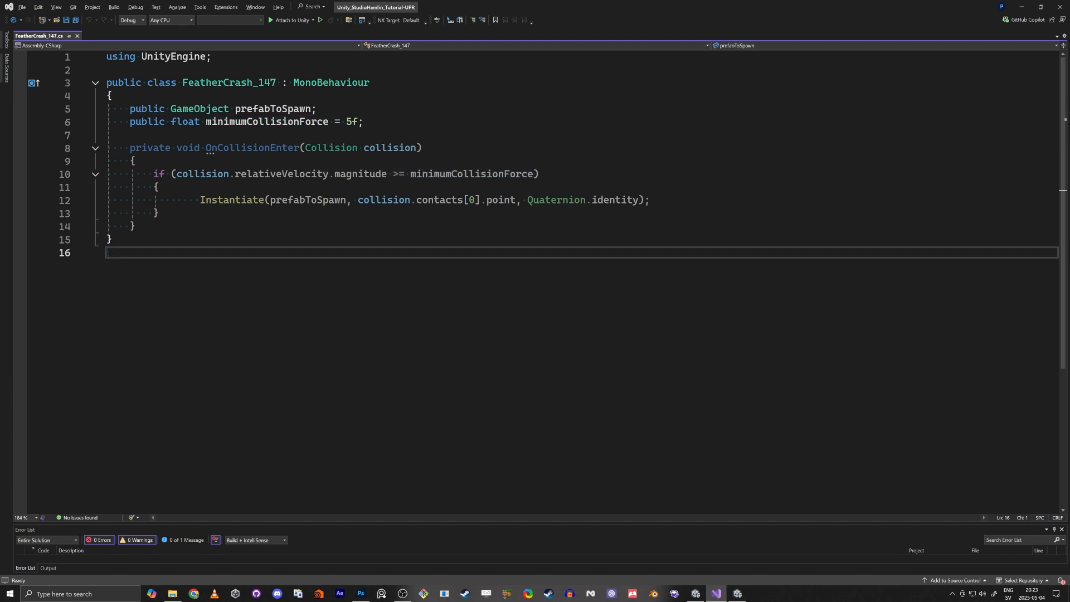
Examine the OnCollisionEnter method of the FeatherCrash_147 script and its collision parameter.
{"action": "double_click", "coordinate": [252, 148]}
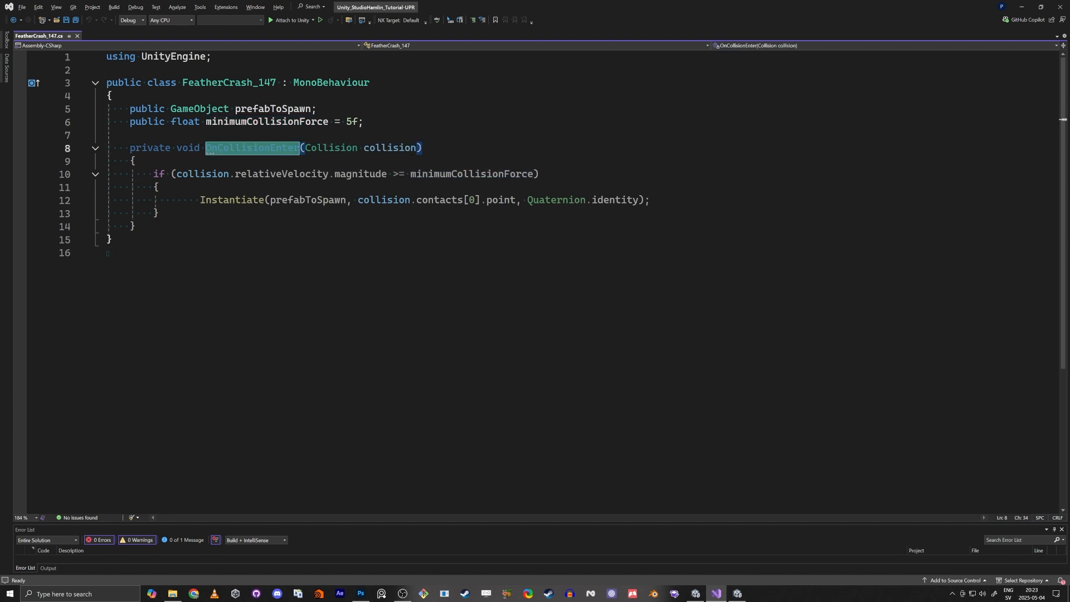
{"action": "left_click", "coordinate": [251, 279]}
{"action": "double_click", "coordinate": [202, 177]}
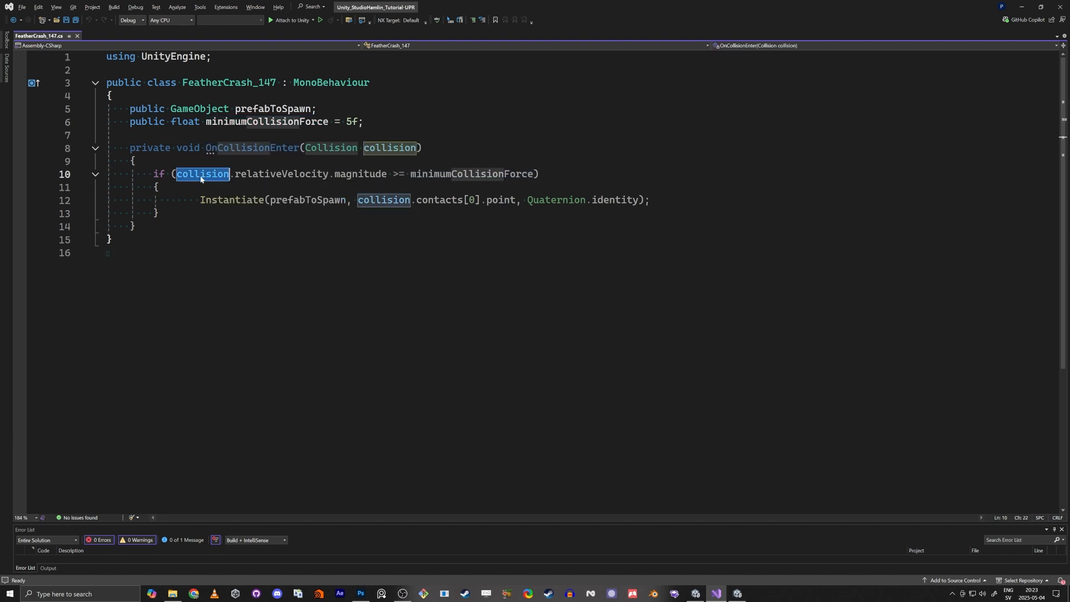
{"action": "double_click", "coordinate": [390, 148]}
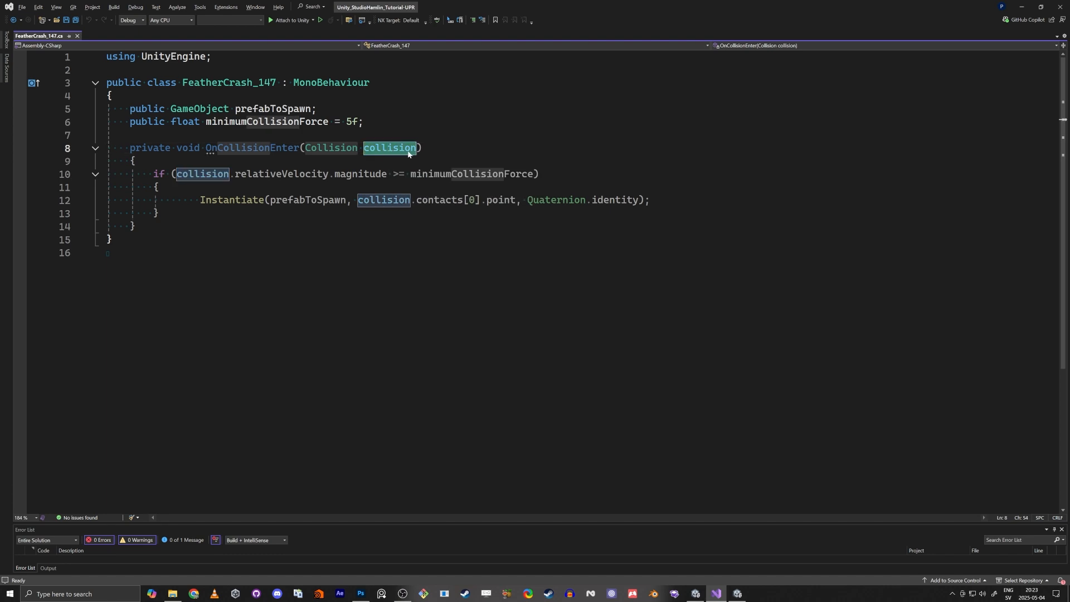
{"action": "left_click", "coordinate": [335, 255]}
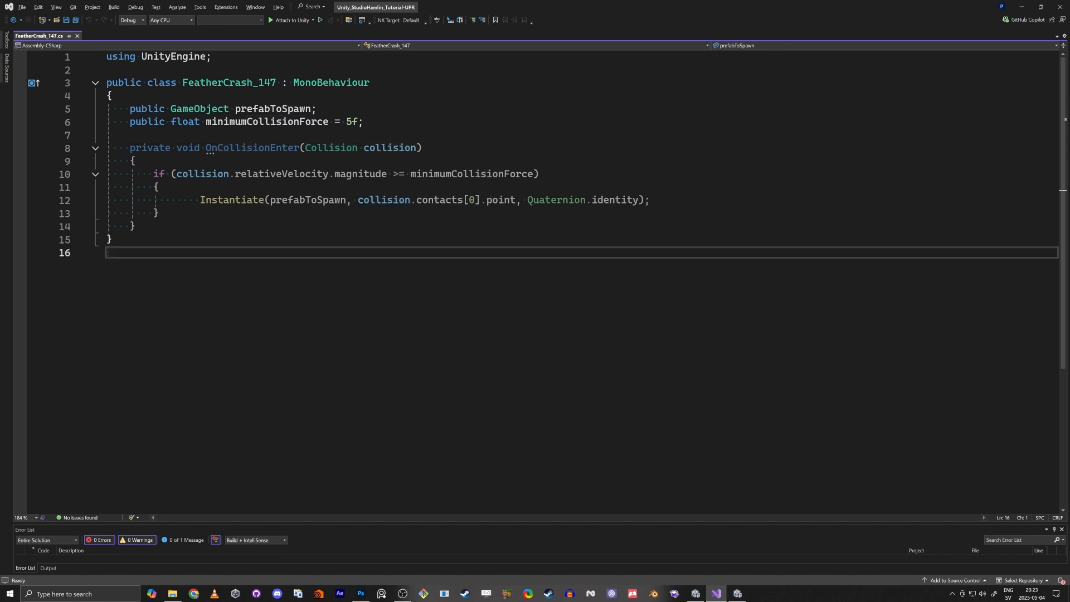
Examine the condition comparing the collision's relativeVelocity magnitude with minimumCollisionForce, along with that field's default value.
{"action": "double_click", "coordinate": [296, 176]}
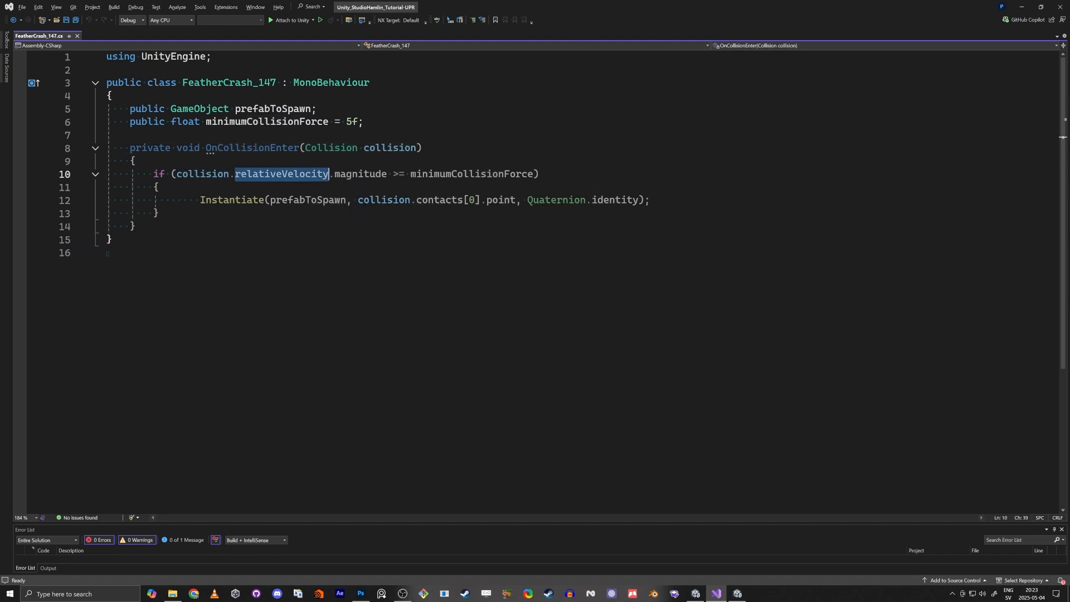
{"action": "double_click", "coordinate": [364, 178]}
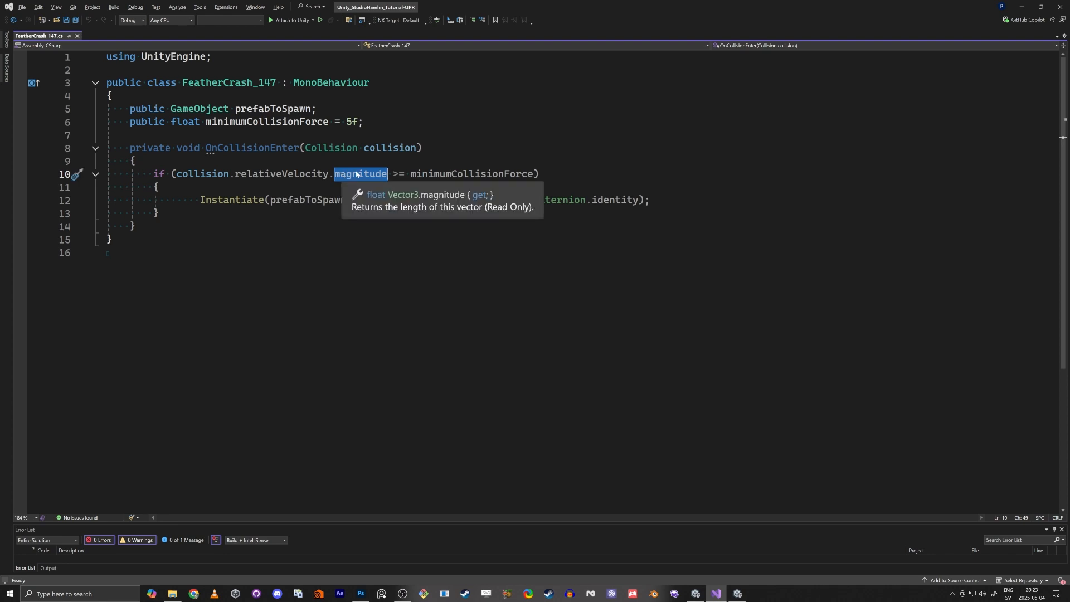
{"action": "left_click", "coordinate": [325, 176]}
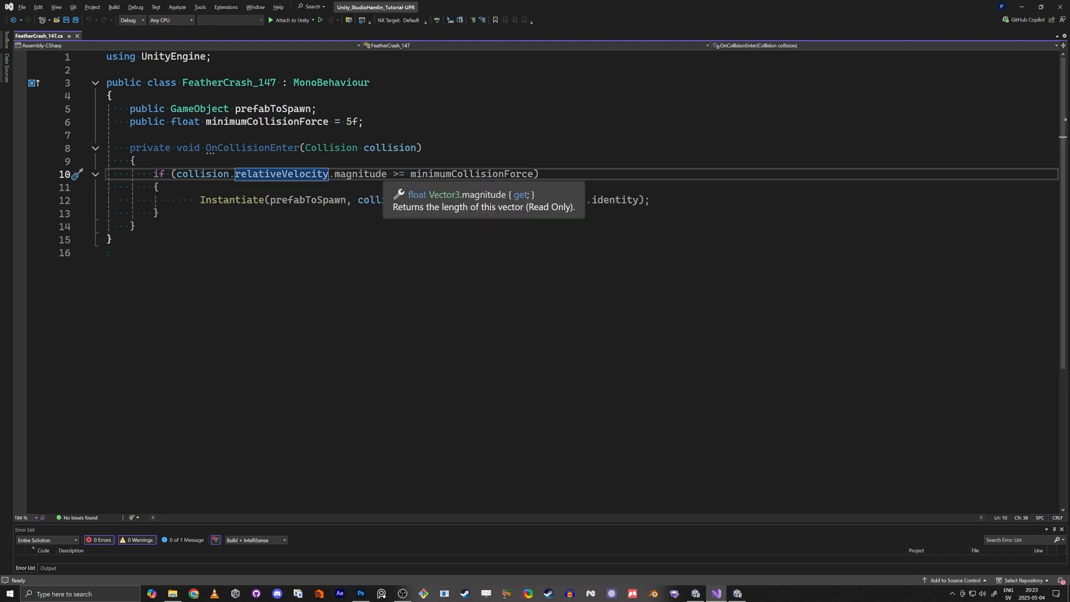
{"action": "left_click_drag", "start_coordinate": [386, 177], "coordinate": [237, 177]}
{"action": "left_click", "coordinate": [279, 285]}
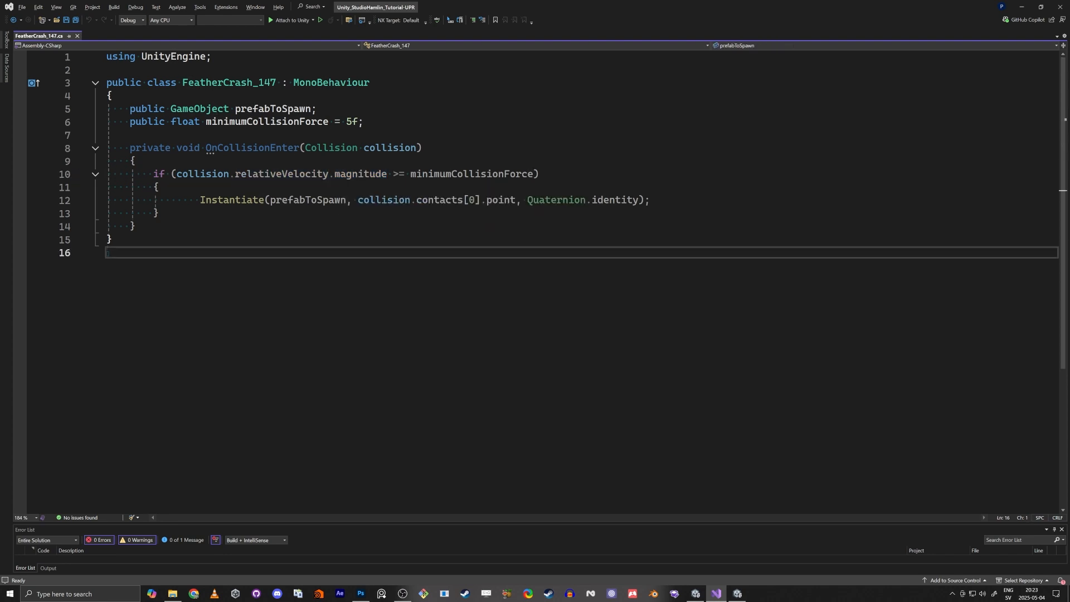
{"action": "left_click", "coordinate": [311, 123]}
{"action": "double_click", "coordinate": [312, 122]}
{"action": "left_click_drag", "start_coordinate": [358, 122], "coordinate": [328, 122]}
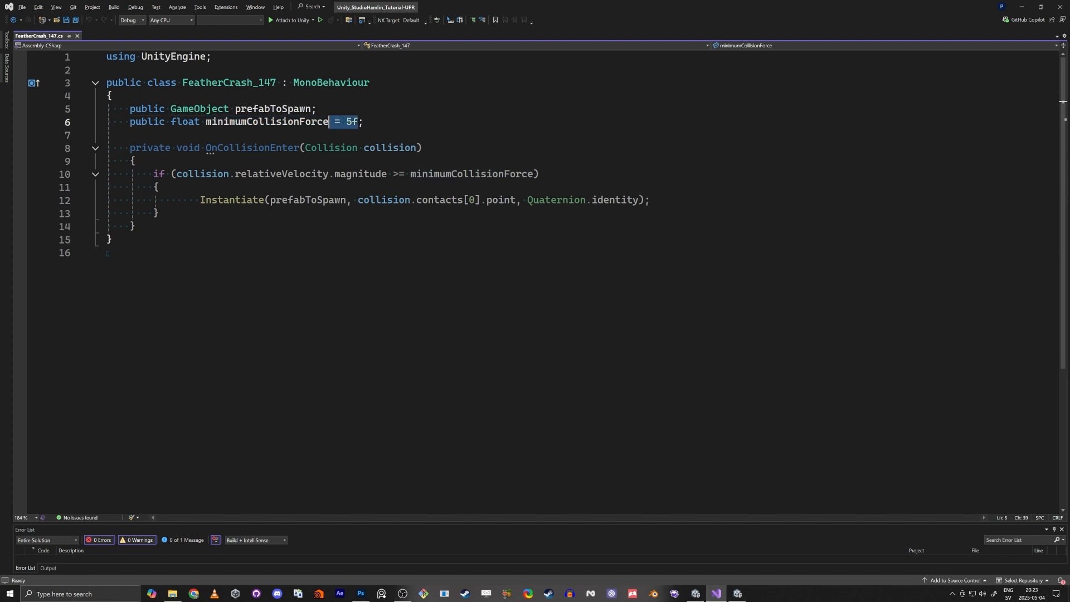
Examine the Instantiate call that spawns prefabToSpawn at the collision's first contact point.
{"action": "left_click", "coordinate": [247, 201]}
{"action": "double_click", "coordinate": [287, 200]}
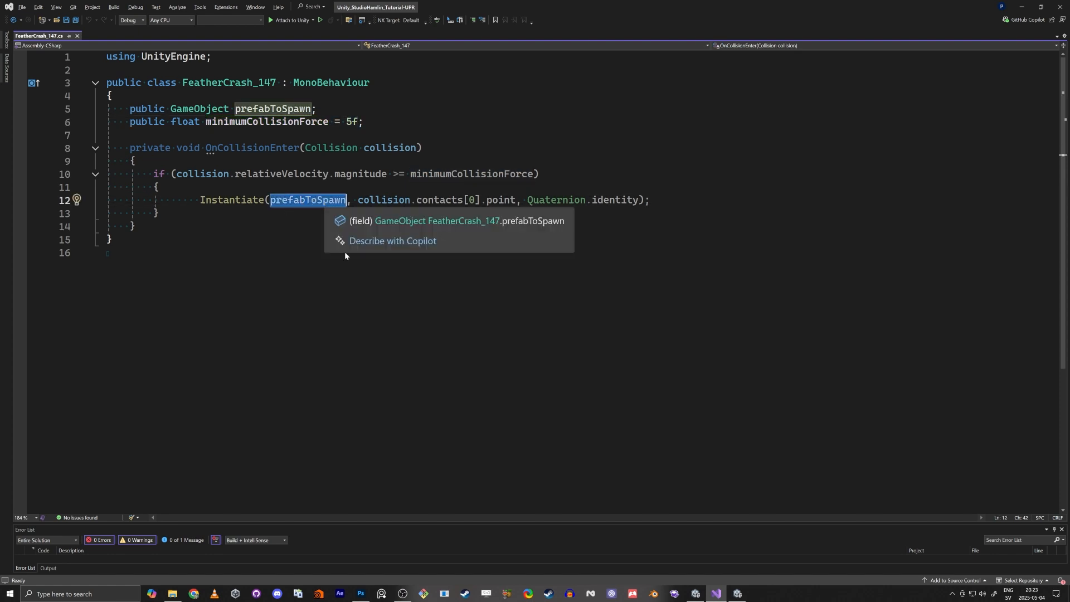
{"action": "left_click", "coordinate": [347, 290]}
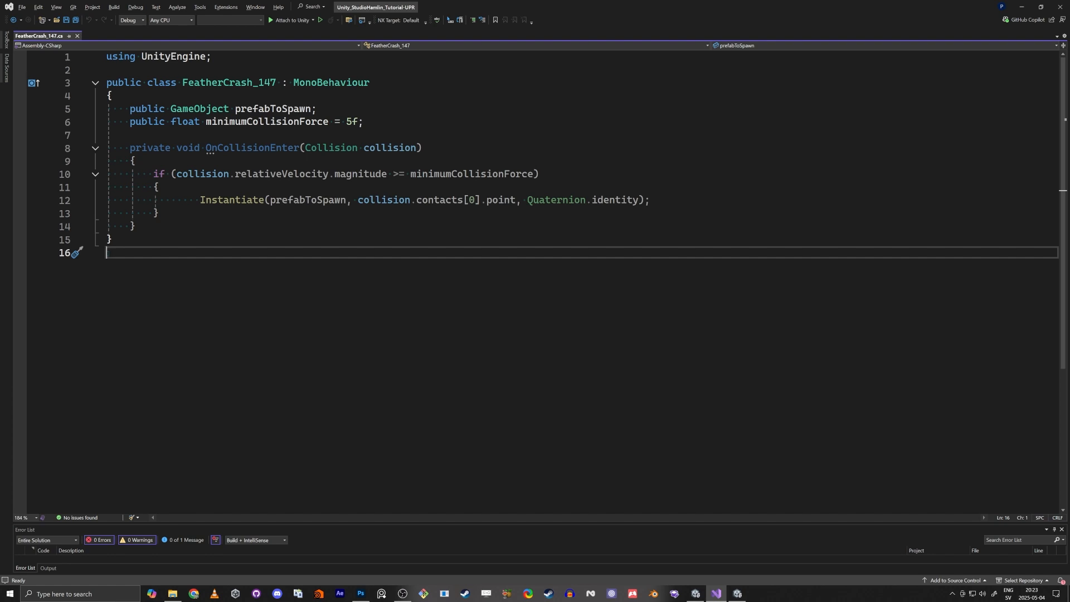
Switch back to Unity and attach the KillVFXTimer_147 script to the 147_FeatherCrash object in the scene.
{"action": "key", "text": "alt+Tab"}
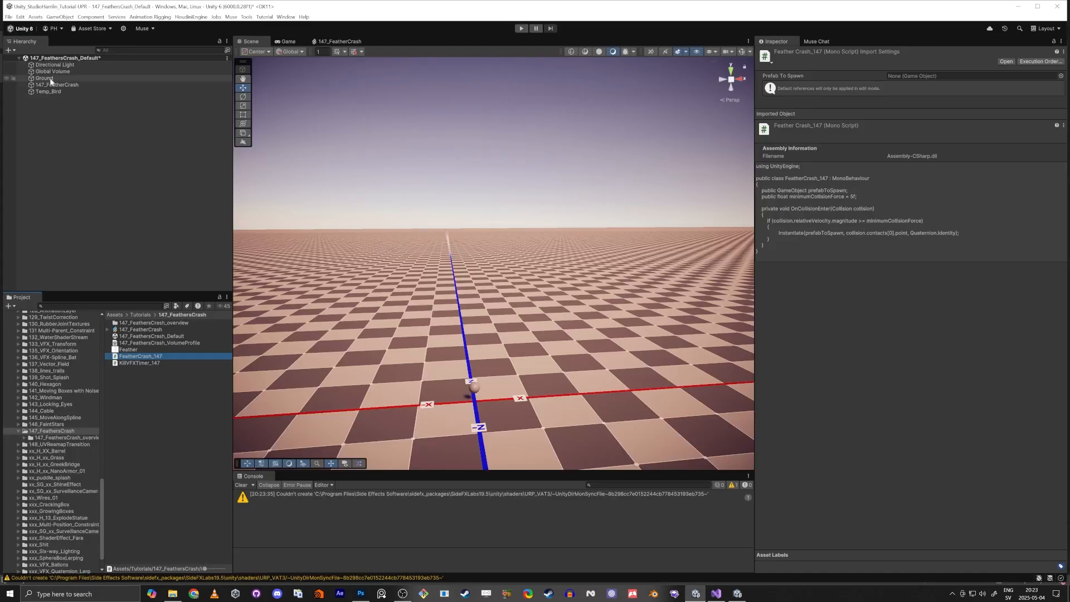
{"action": "left_click", "coordinate": [59, 86]}
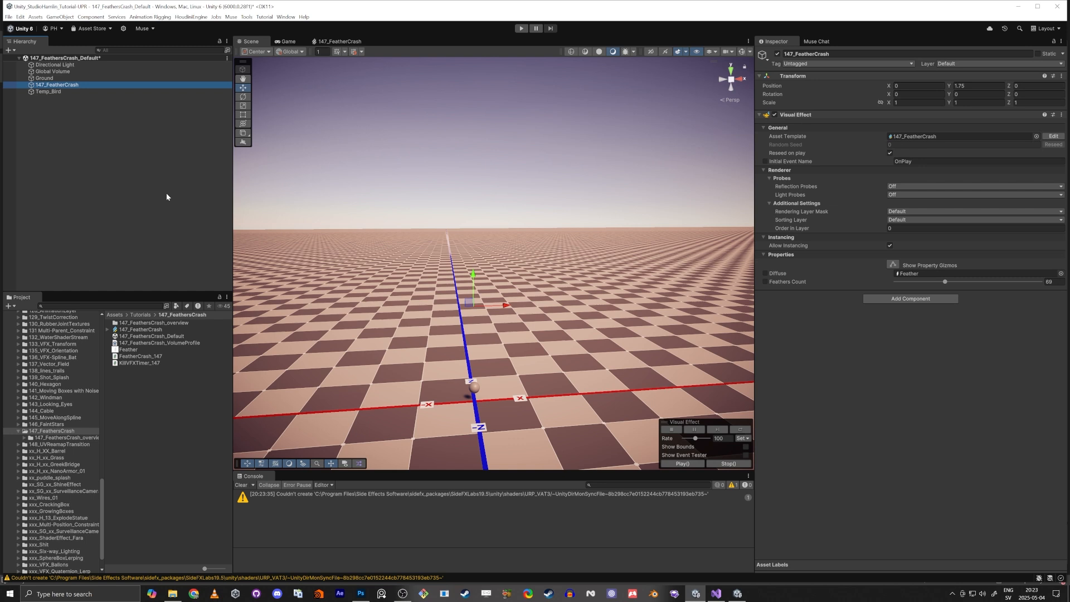
{"action": "left_click", "coordinate": [774, 115]}
{"action": "left_click", "coordinate": [775, 114]}
{"action": "right_click_drag", "start_coordinate": [523, 335], "coordinate": [476, 282]}
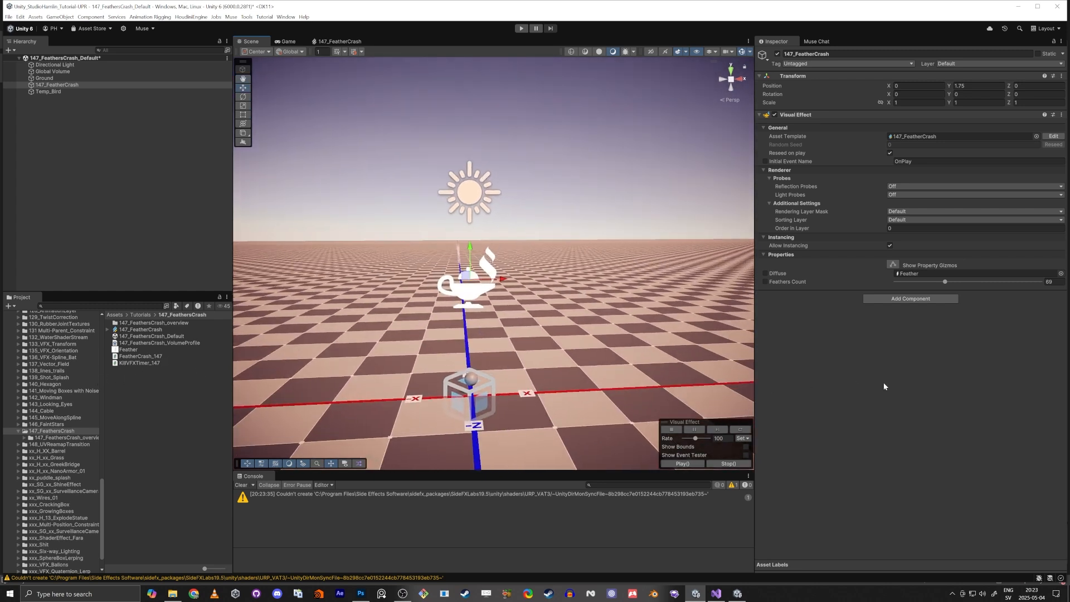
{"action": "left_click_drag", "start_coordinate": [134, 366], "coordinate": [867, 392]}
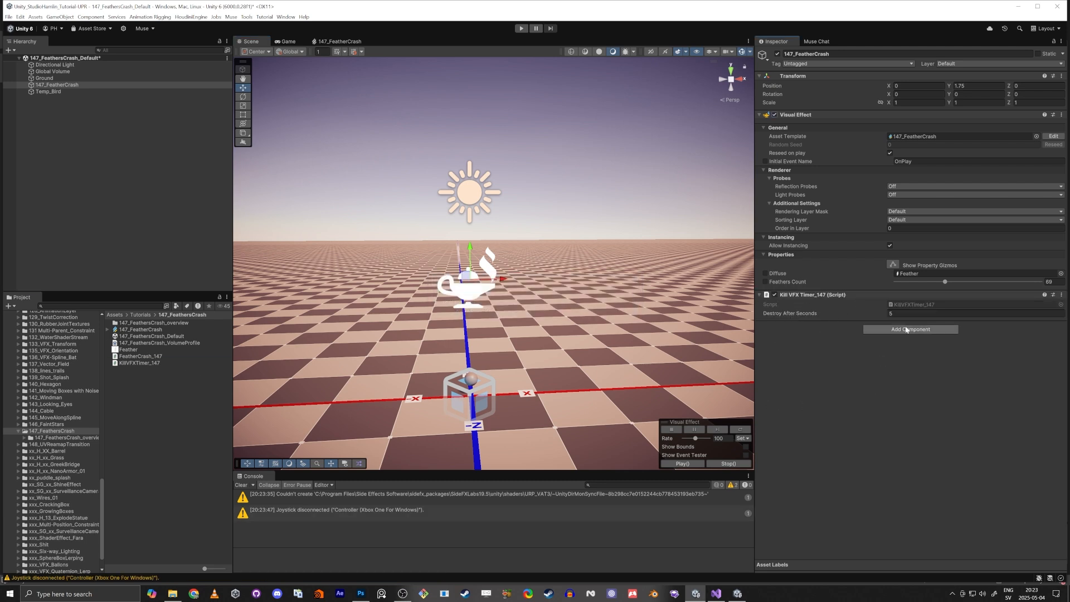
{"action": "left_click", "coordinate": [936, 313]}
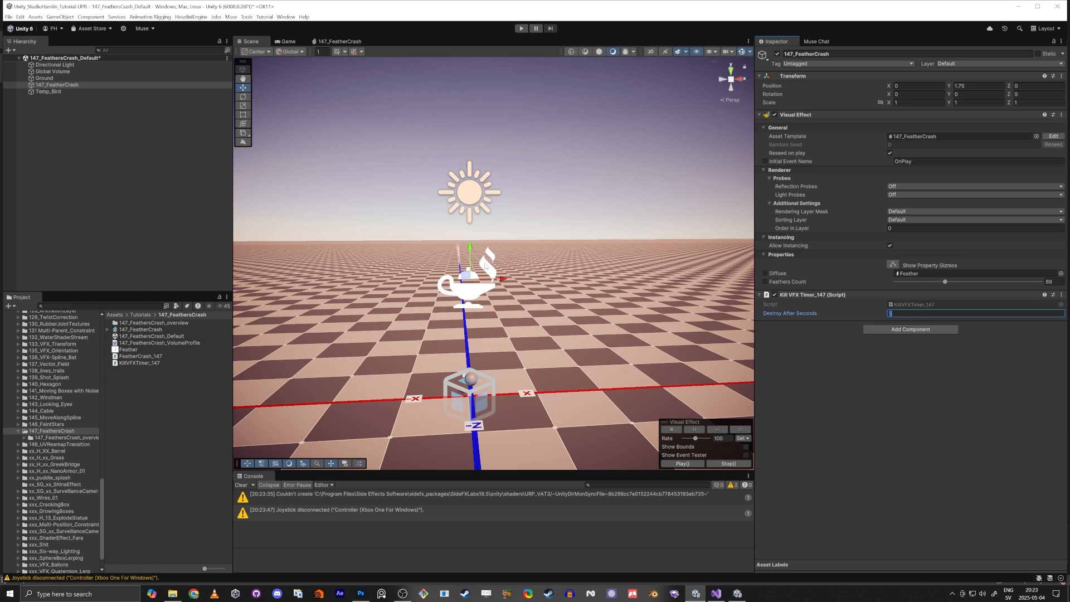
{"action": "left_click", "coordinate": [159, 404]}
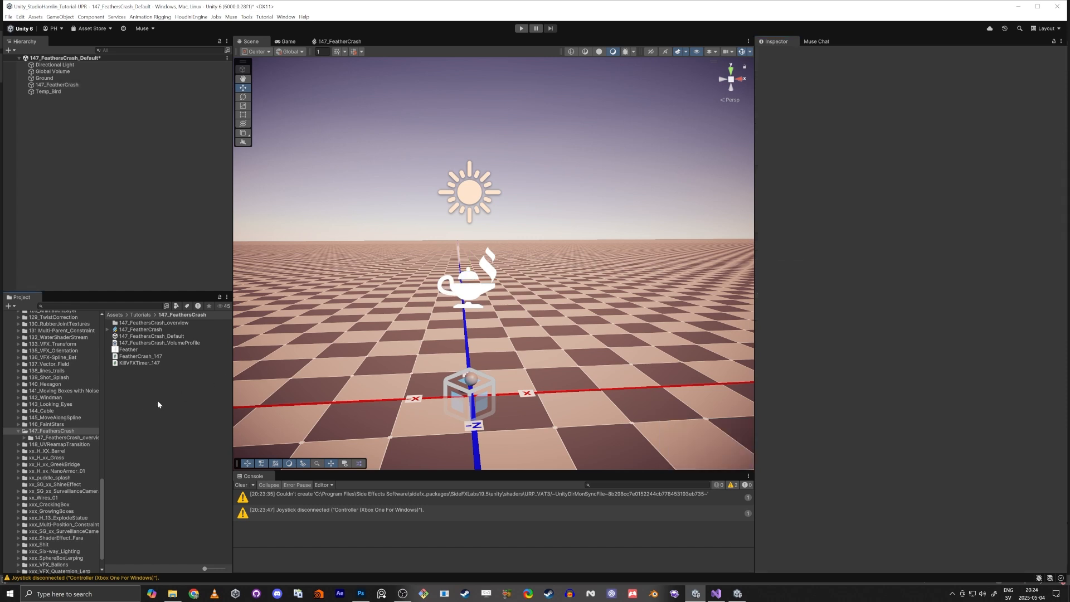
Open the KillVFXTimer_147 script in Visual Studio, examine its destroyAfterSeconds field and the Destroy call in Start, and return to Unity.
{"action": "left_click", "coordinate": [123, 363]}
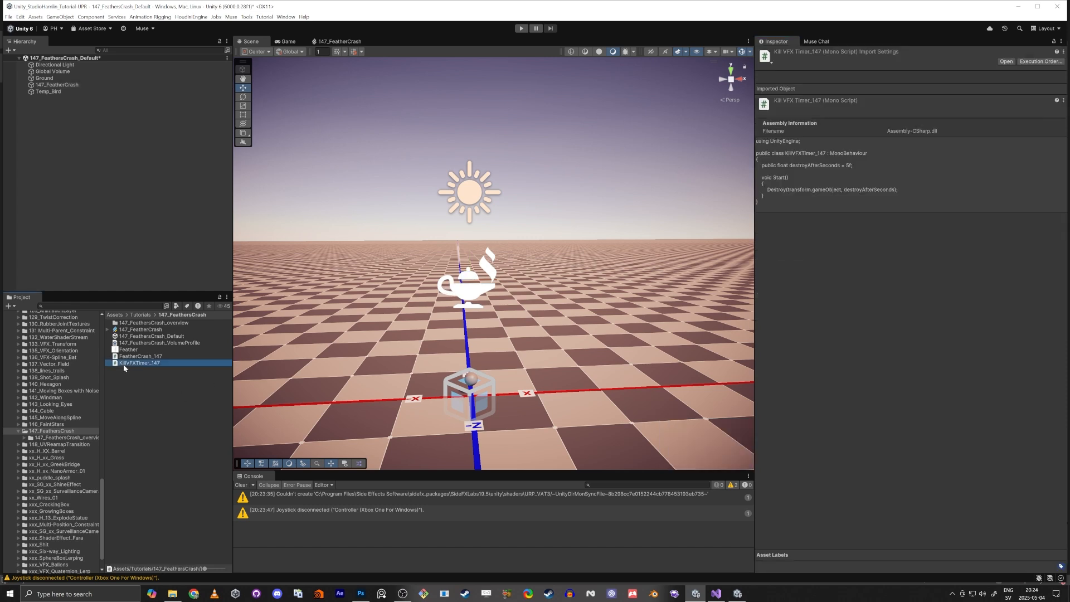
{"action": "double_click", "coordinate": [122, 363]}
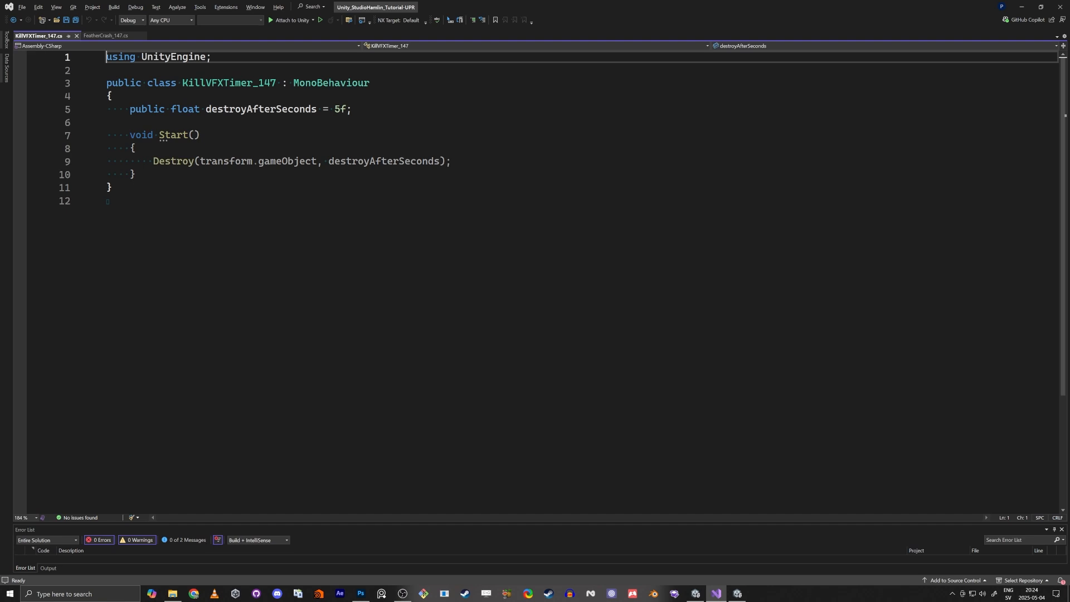
{"action": "double_click", "coordinate": [172, 135]}
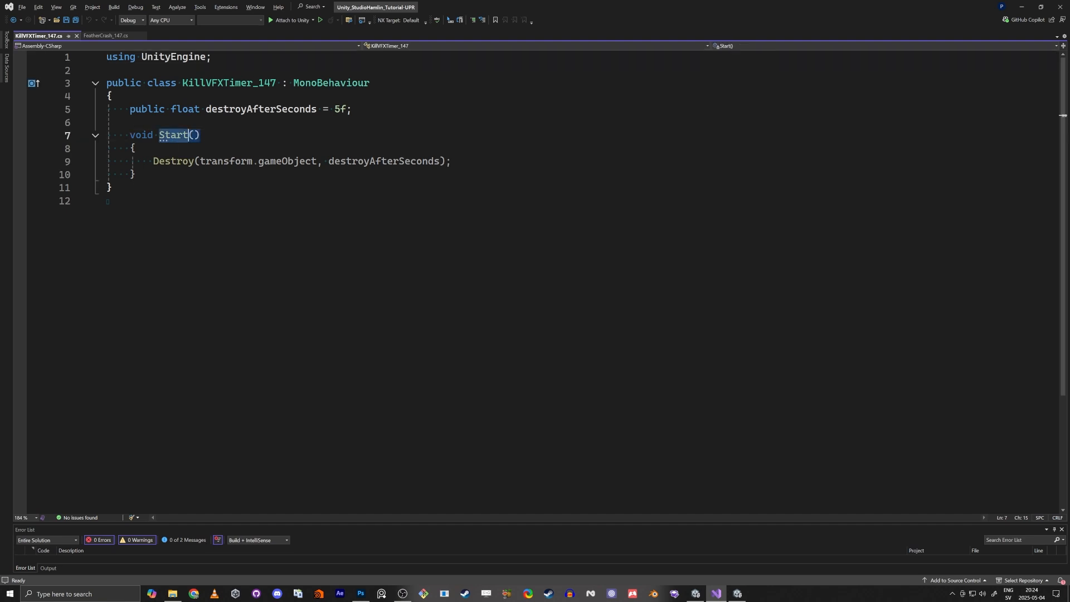
{"action": "left_click", "coordinate": [107, 201]}
{"action": "double_click", "coordinate": [174, 137]}
{"action": "left_click", "coordinate": [107, 201]}
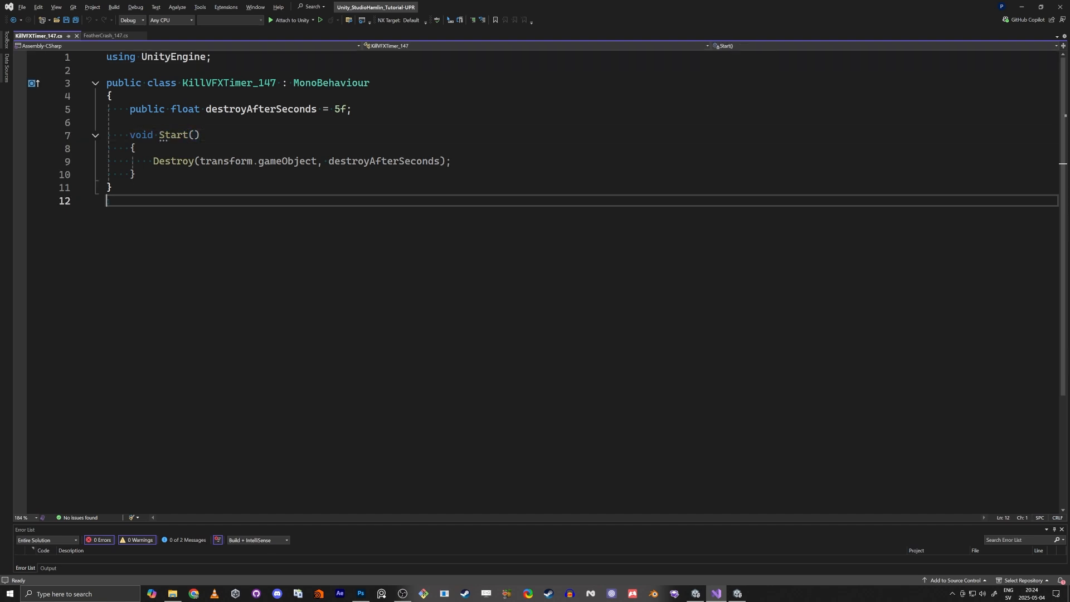
{"action": "double_click", "coordinate": [341, 110]}
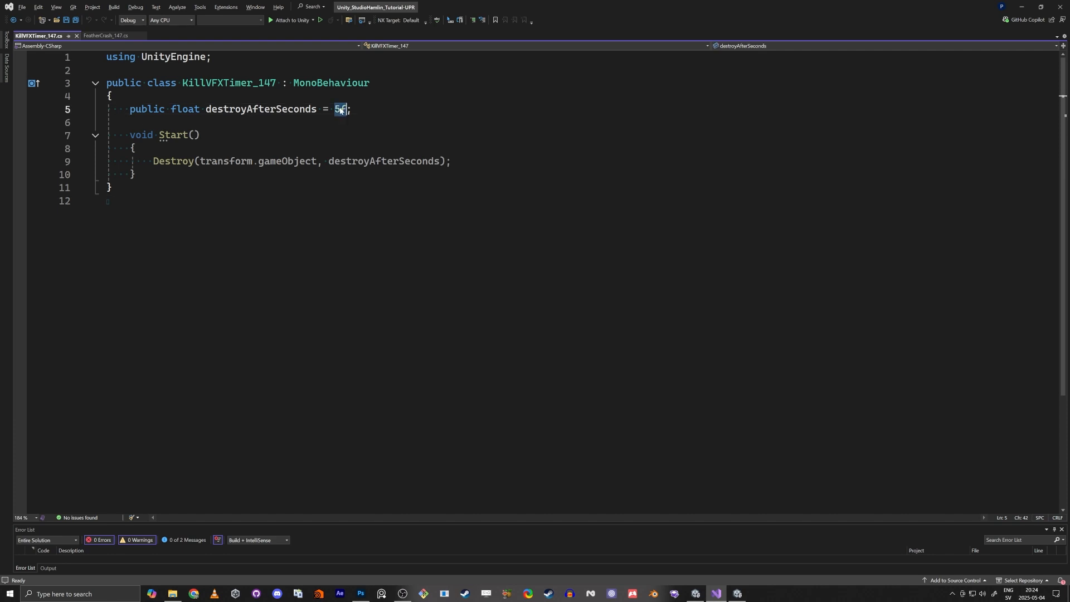
{"action": "left_click", "coordinate": [346, 162]}
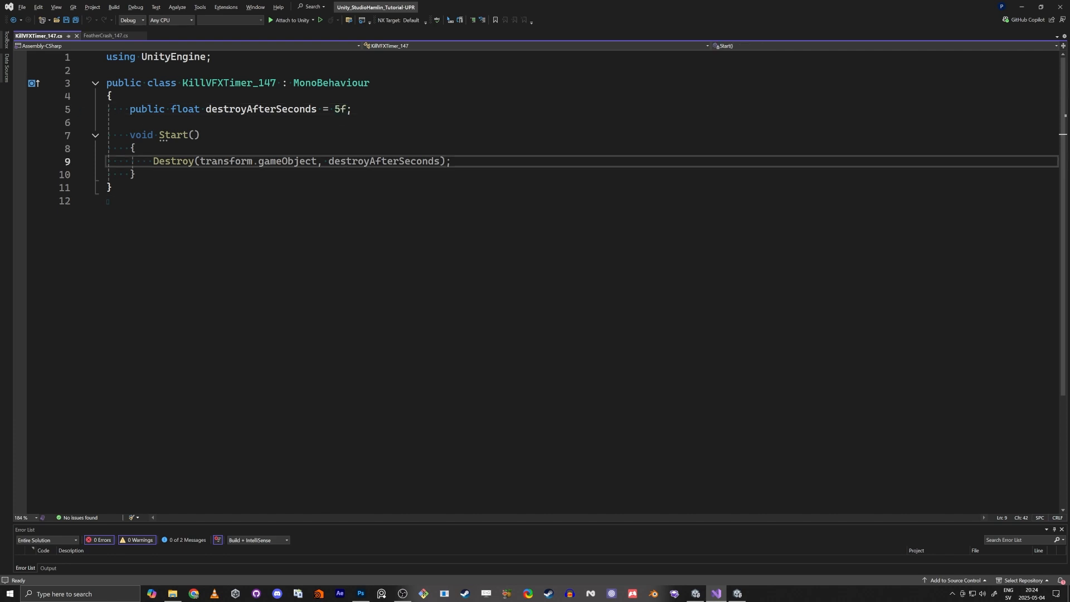
{"action": "left_click_drag", "start_coordinate": [452, 162], "coordinate": [147, 163]}
{"action": "left_click", "coordinate": [107, 201]}
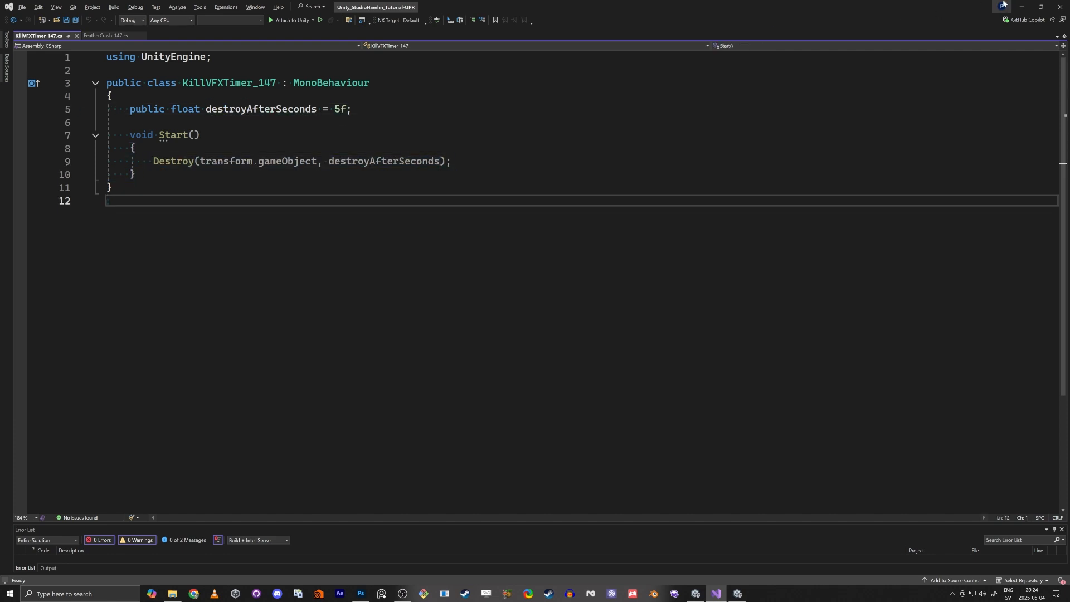
{"action": "left_click", "coordinate": [1022, 7]}
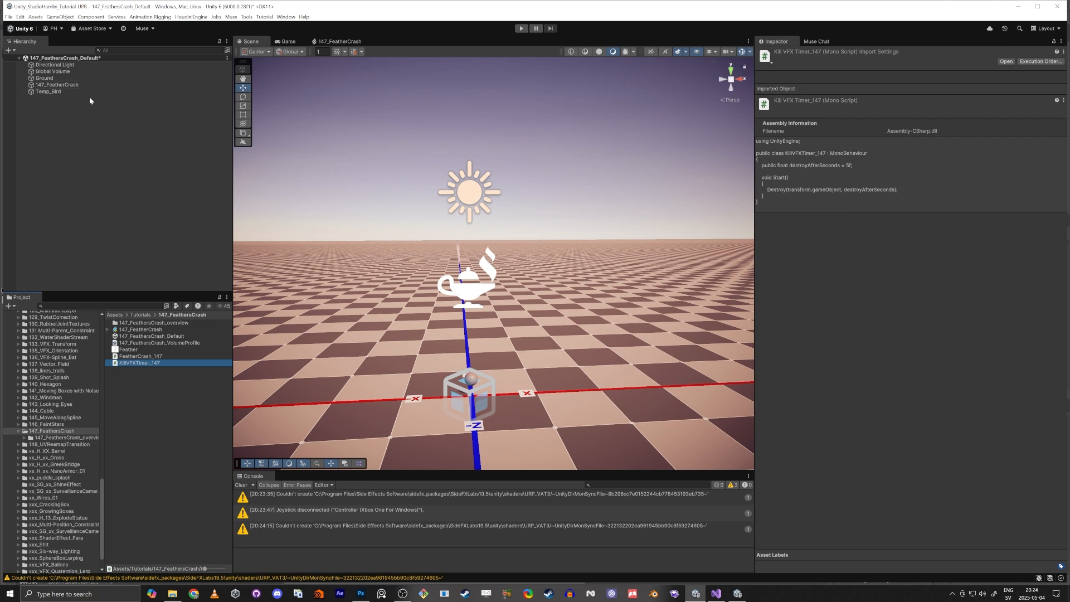
Create a prefab from 147_FeatherCrash in the 147_FeathersCrash folder and name it 147_FeatherCrash_Prefab.
{"action": "left_click", "coordinate": [73, 85]}
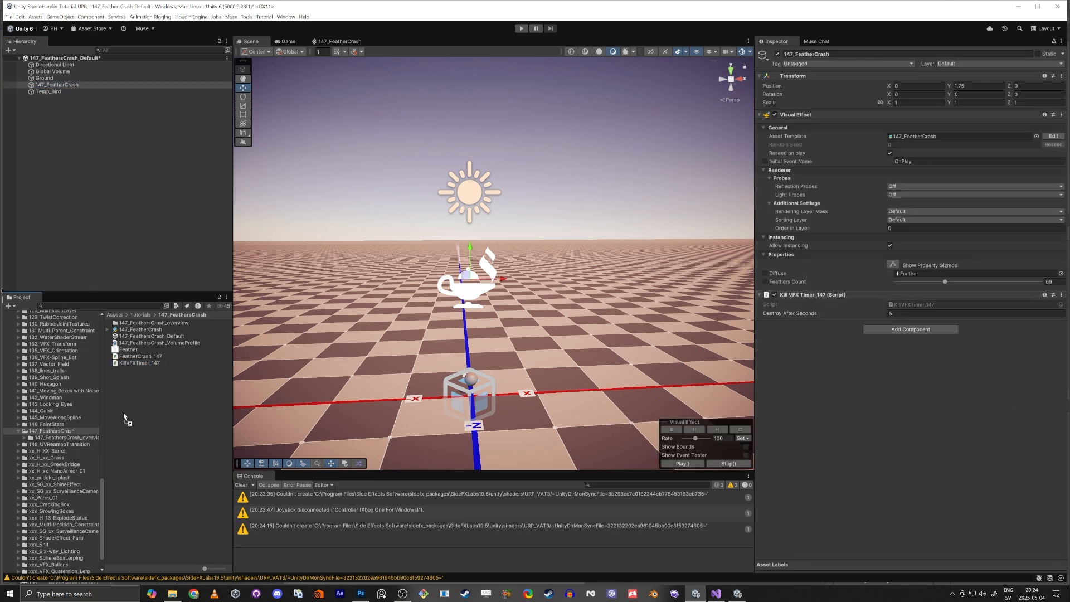
{"action": "left_click", "coordinate": [139, 333]}
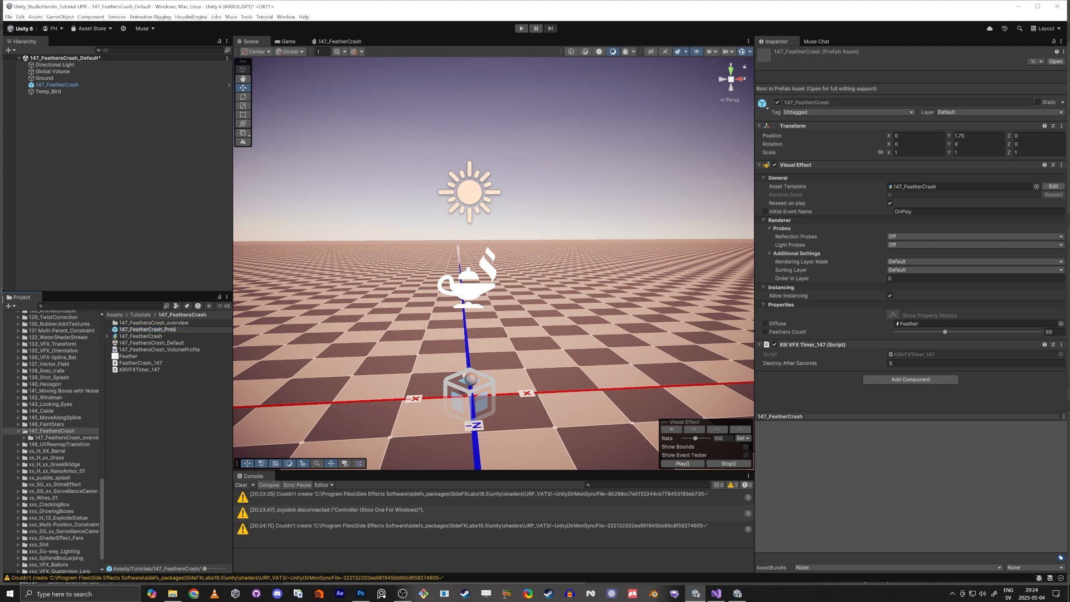
{"action": "key", "text": "Return"}
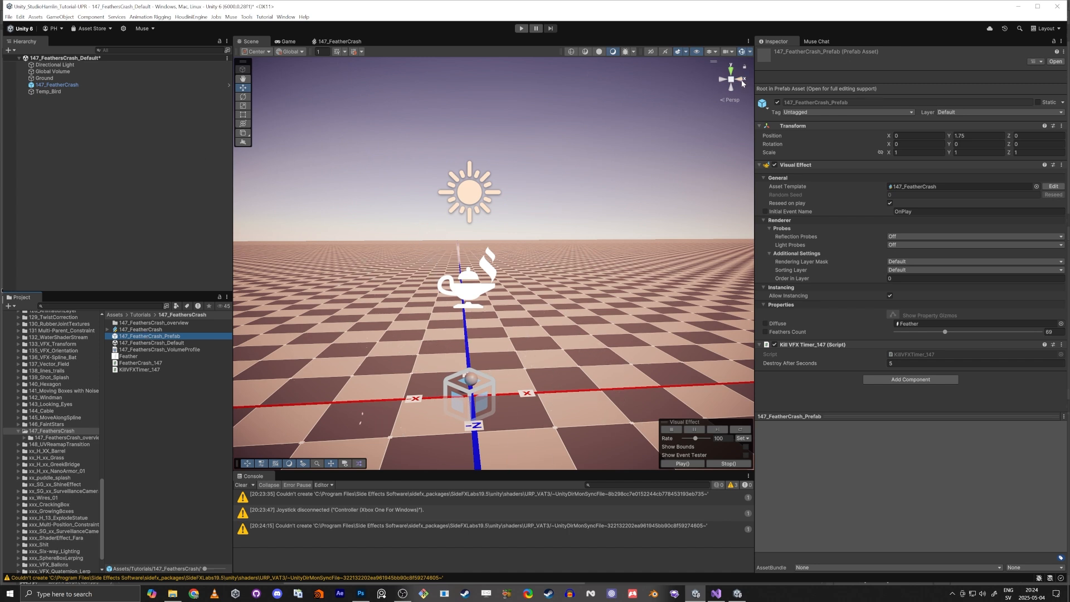
Hide the gizmos in the scene view and delete the 147_FeatherCrash instance from the scene.
{"action": "left_click", "coordinate": [742, 52]}
{"action": "left_click", "coordinate": [72, 85]}
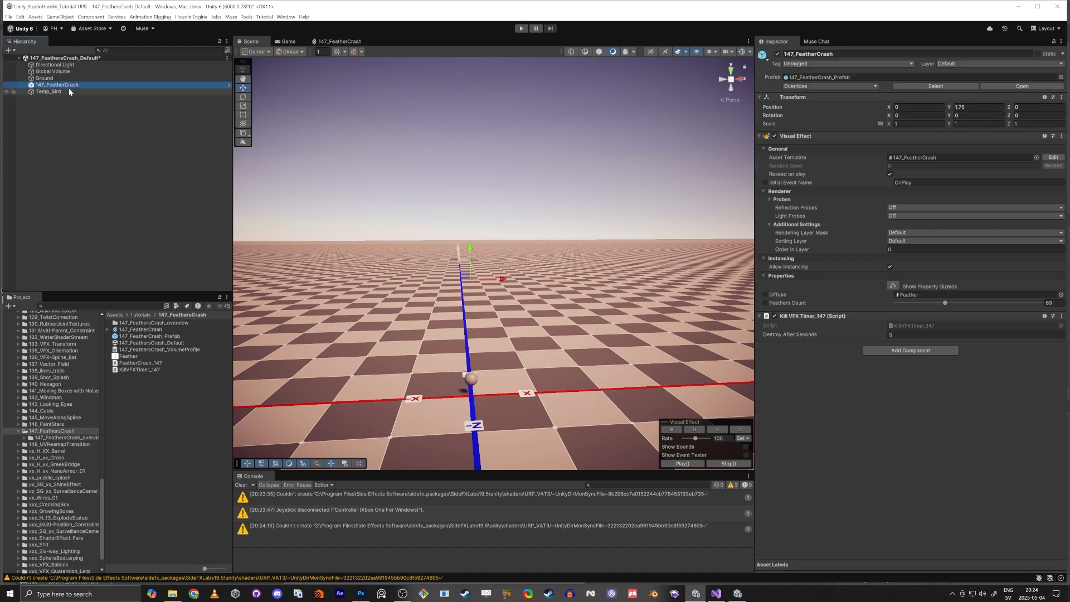
{"action": "key", "text": "Delete"}
Raise Temp_Bird to a height of about 1.9 and assign 147_FeatherCrash_Prefab as its Prefab To Spawn.
{"action": "left_click", "coordinate": [57, 85]}
{"action": "left_click_drag", "start_coordinate": [466, 348], "coordinate": [465, 236]}
{"action": "left_click_drag", "start_coordinate": [127, 338], "coordinate": [940, 167]}
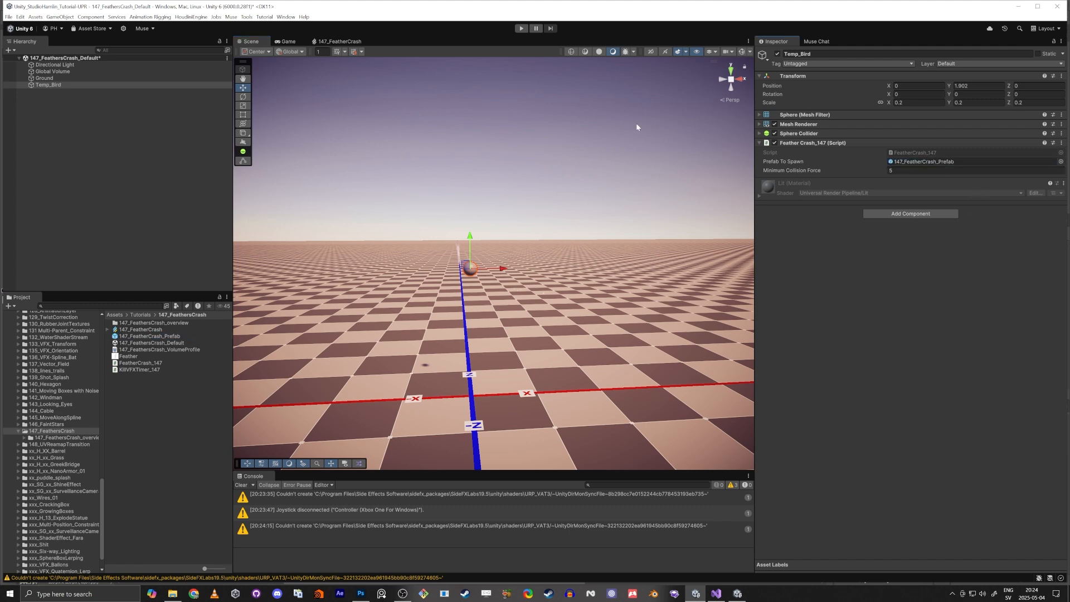
Run the scene in play mode, watch Temp_Bird in the scene view, and stop playback.
{"action": "left_click", "coordinate": [521, 28]}
{"action": "left_click", "coordinate": [250, 42]}
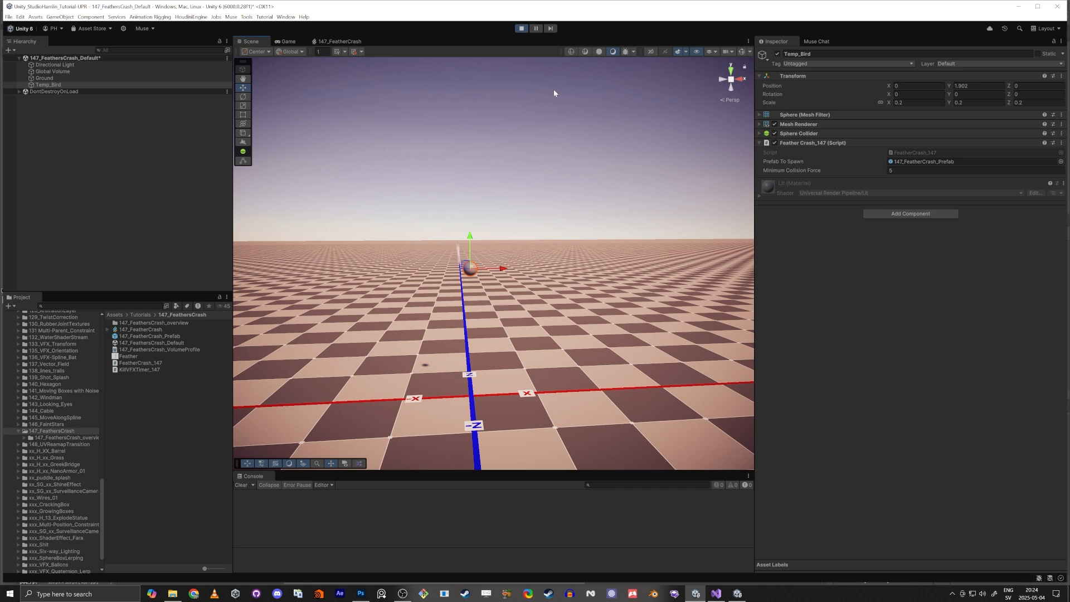
{"action": "left_click", "coordinate": [521, 28]}
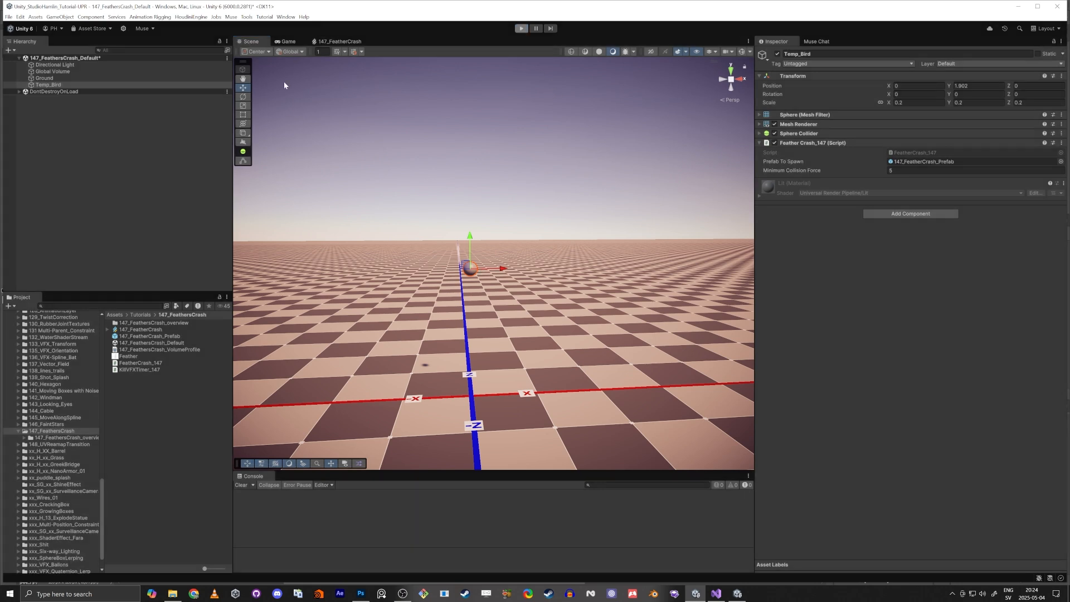
Add a Rigidbody component to Temp_Bird.
{"action": "left_click", "coordinate": [49, 87]}
{"action": "left_click", "coordinate": [910, 214]}
{"action": "type", "text": "rigi"}
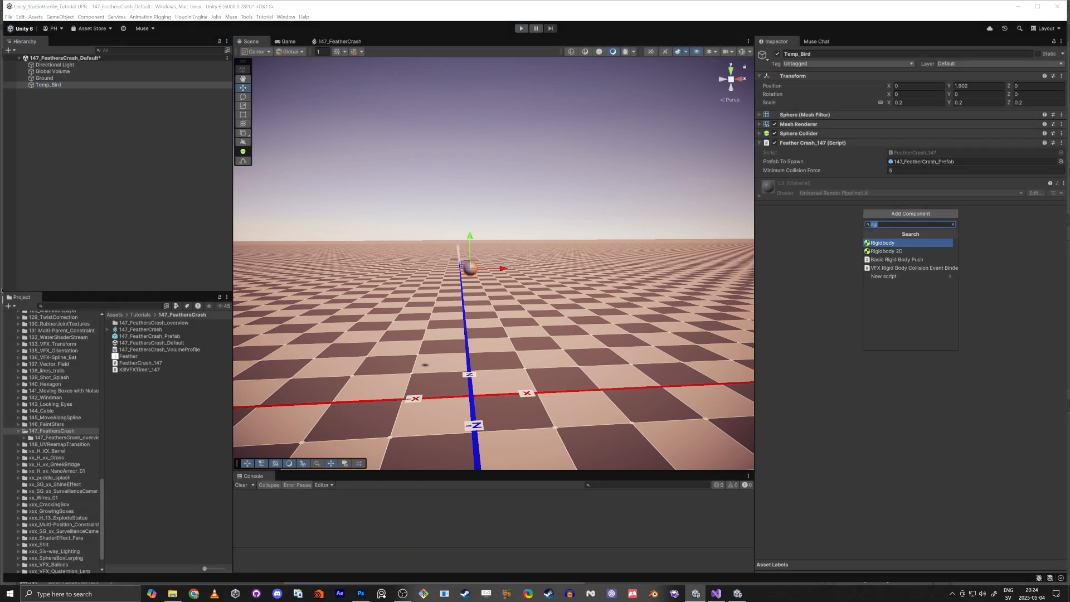
{"action": "key", "text": "BackSpace"}
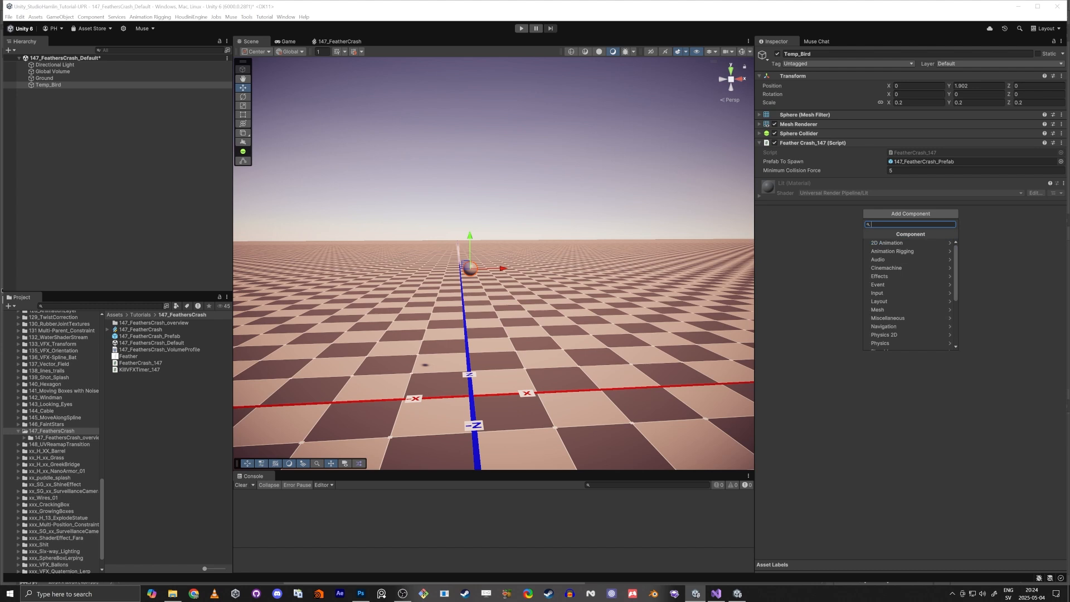
{"action": "type", "text": "righ"}
{"action": "key", "text": "BackSpace"}
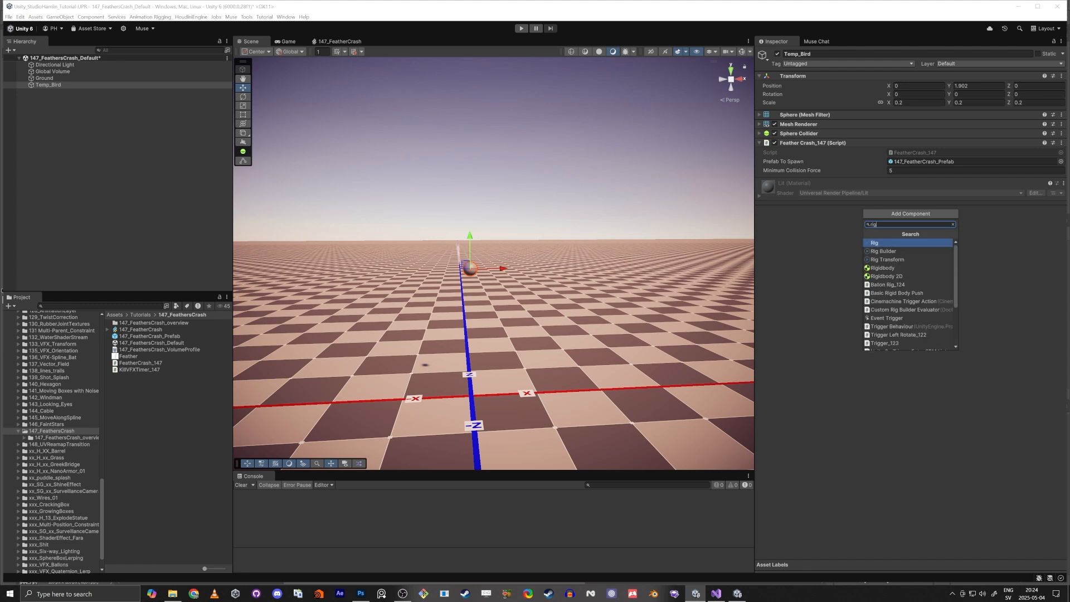
{"action": "type", "text": "d"}
{"action": "key", "text": "BackSpace"}
{"action": "key", "text": "BackSpace"}
{"action": "key", "text": "BackSpace"}
{"action": "key", "text": "BackSpace"}
{"action": "type", "text": "rigid"}
{"action": "key", "text": "Return"}
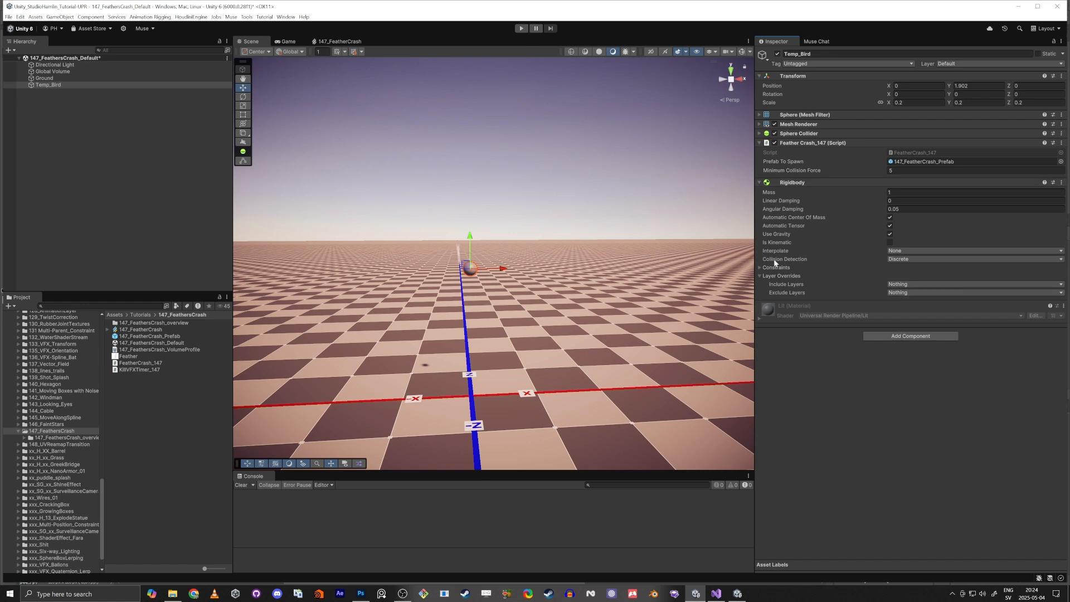
Set the Collision Detection of Temp_Bird's Rigidbody to Continuous.
{"action": "mouse_move", "coordinate": [773, 265]}
{"action": "left_click", "coordinate": [927, 260]}
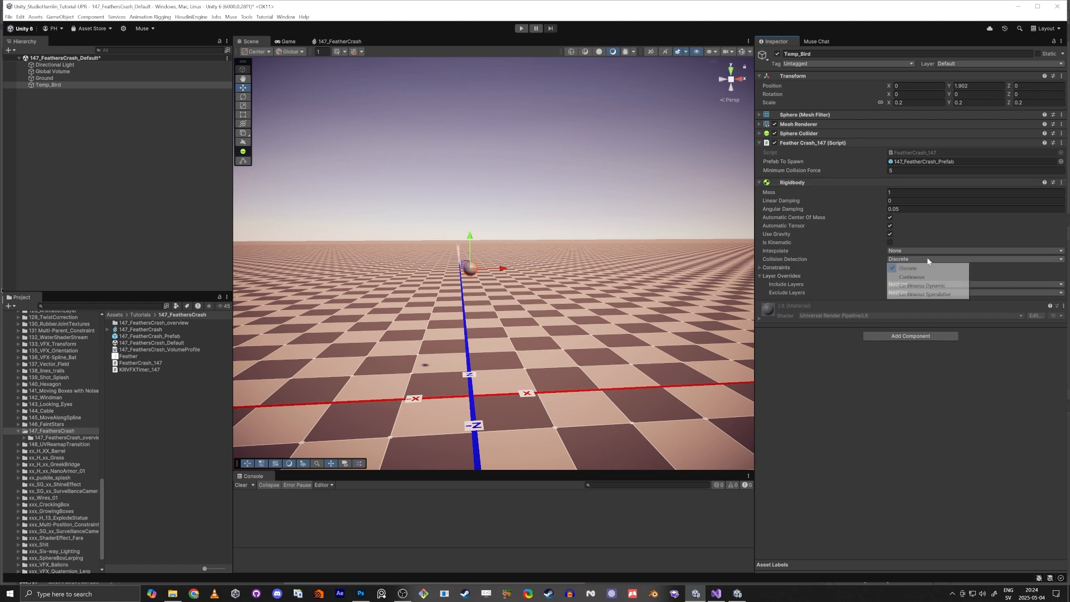
{"action": "left_click", "coordinate": [919, 278]}
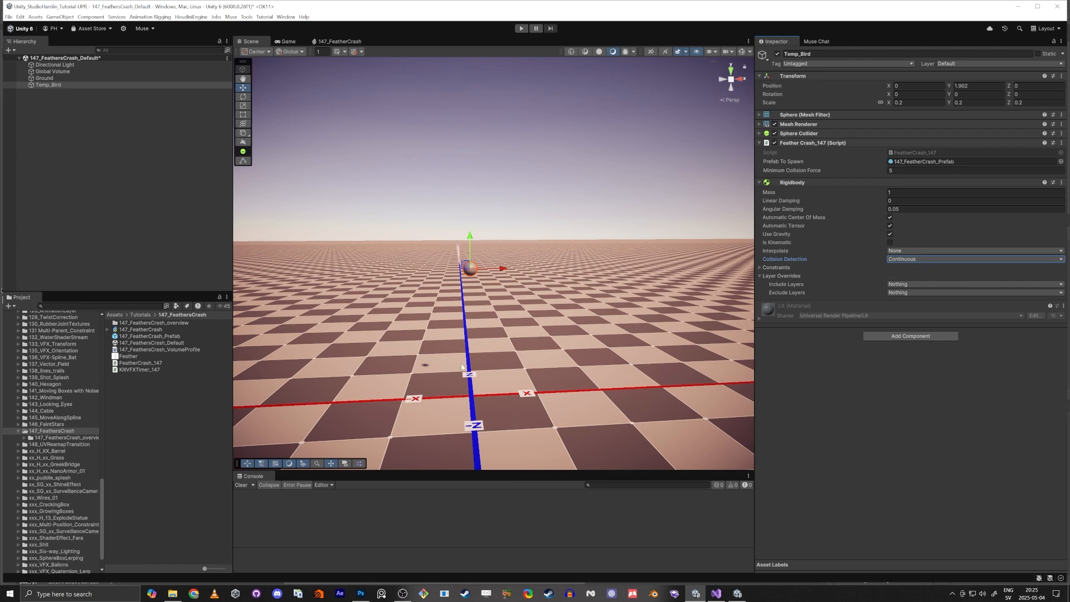
Run the scene in play mode and, in the scene view, lift and drop Temp_Bird to test the feather burst on impact.
{"action": "left_click", "coordinate": [521, 29]}
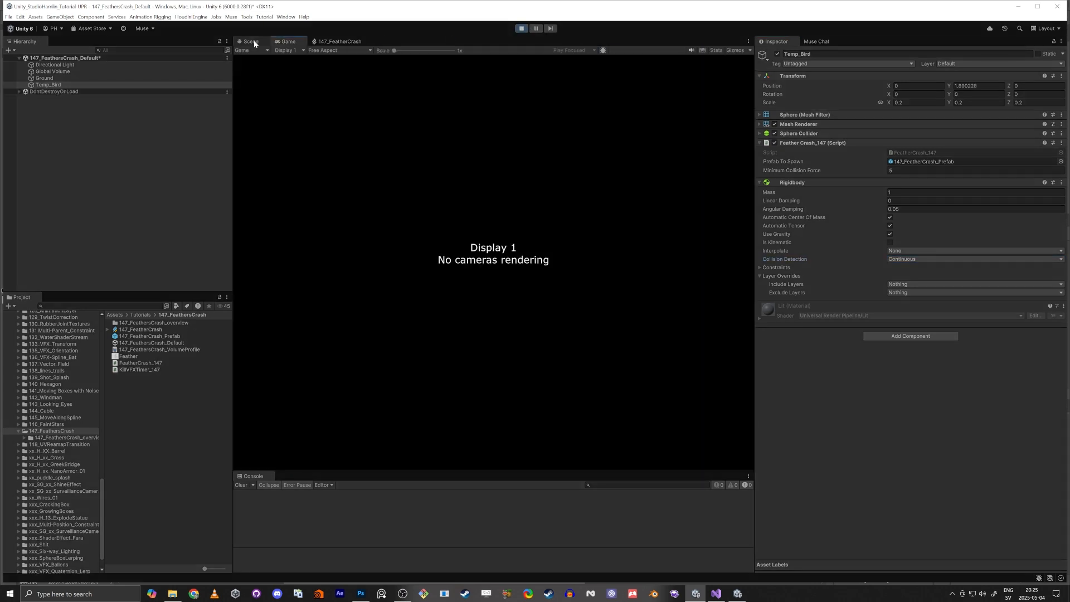
{"action": "left_click", "coordinate": [250, 41]}
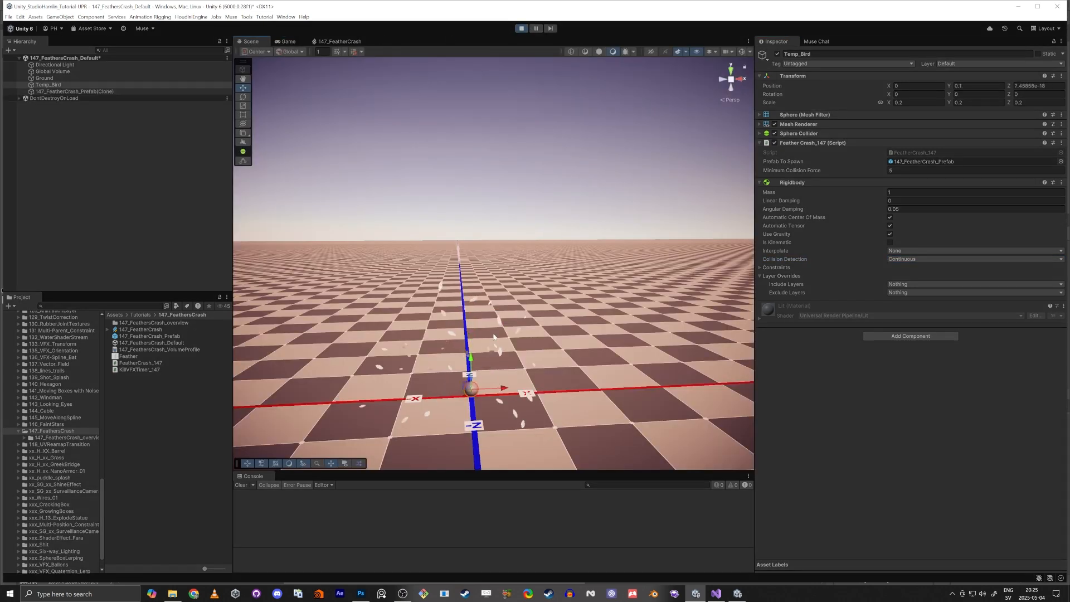
{"action": "left_click_drag", "start_coordinate": [471, 355], "coordinate": [471, 186]}
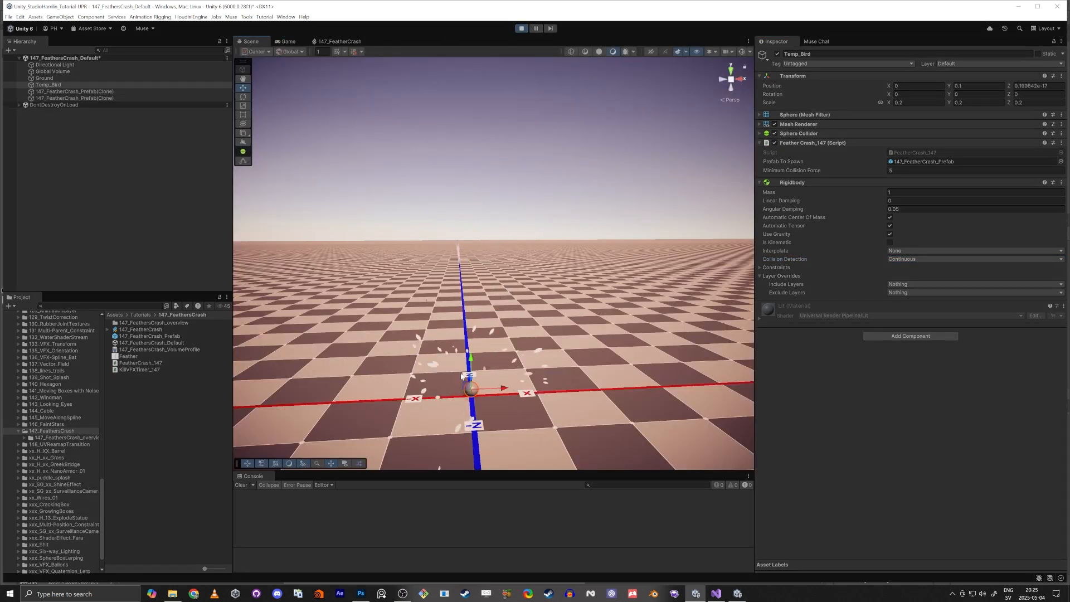
{"action": "left_click_drag", "start_coordinate": [476, 383], "coordinate": [772, 222]}
{"action": "key", "text": "f"}
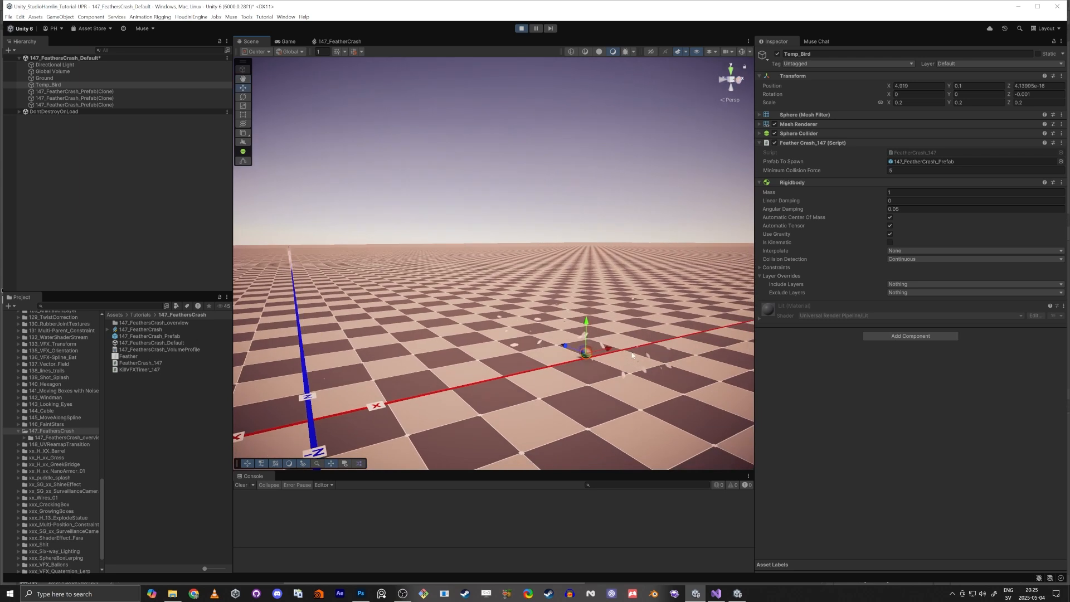
Repeatedly lift Temp_Bird and drop it on alternating sides of the blue Z axis to check the feather effect at each landing spot.
{"action": "left_click_drag", "start_coordinate": [496, 285], "coordinate": [431, 245]}
{"action": "right_click_drag", "start_coordinate": [437, 253], "coordinate": [372, 282]}
{"action": "left_click_drag", "start_coordinate": [557, 321], "coordinate": [507, 210]}
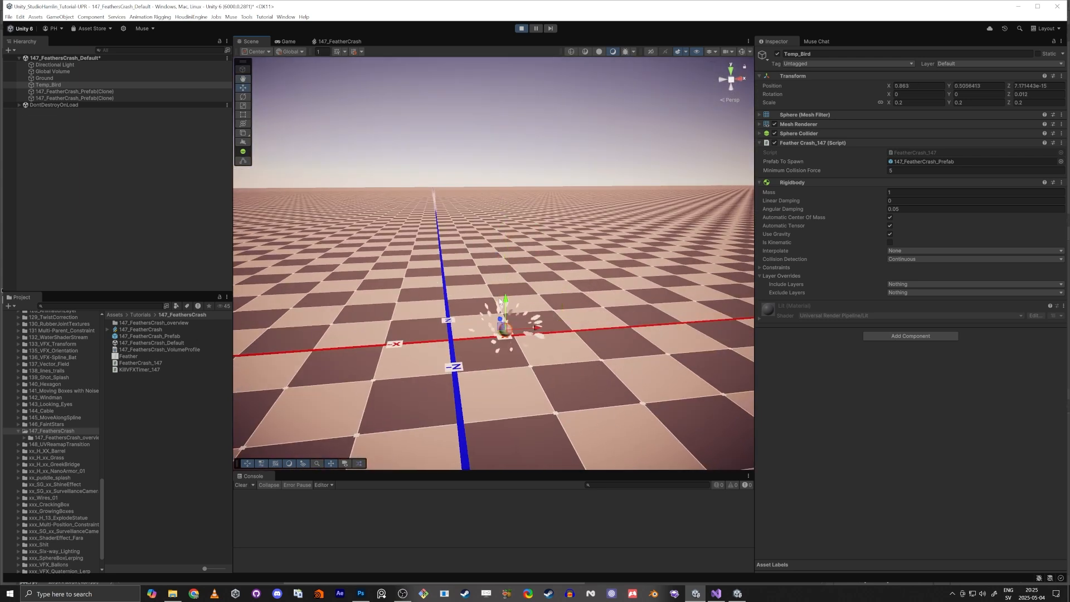
{"action": "left_click_drag", "start_coordinate": [500, 329], "coordinate": [418, 226]}
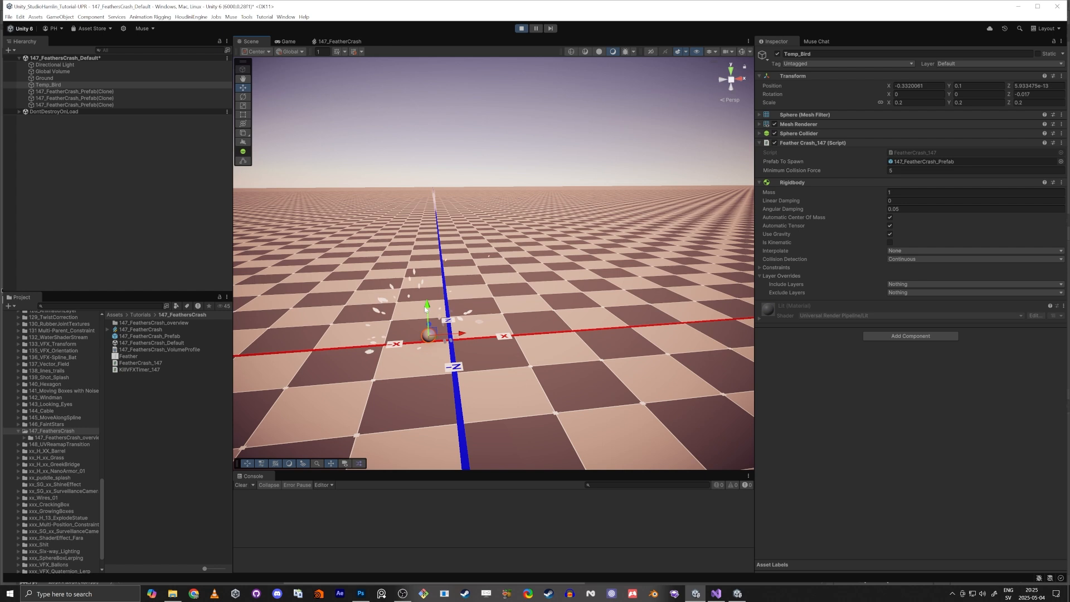
{"action": "left_click_drag", "start_coordinate": [433, 332], "coordinate": [512, 208]}
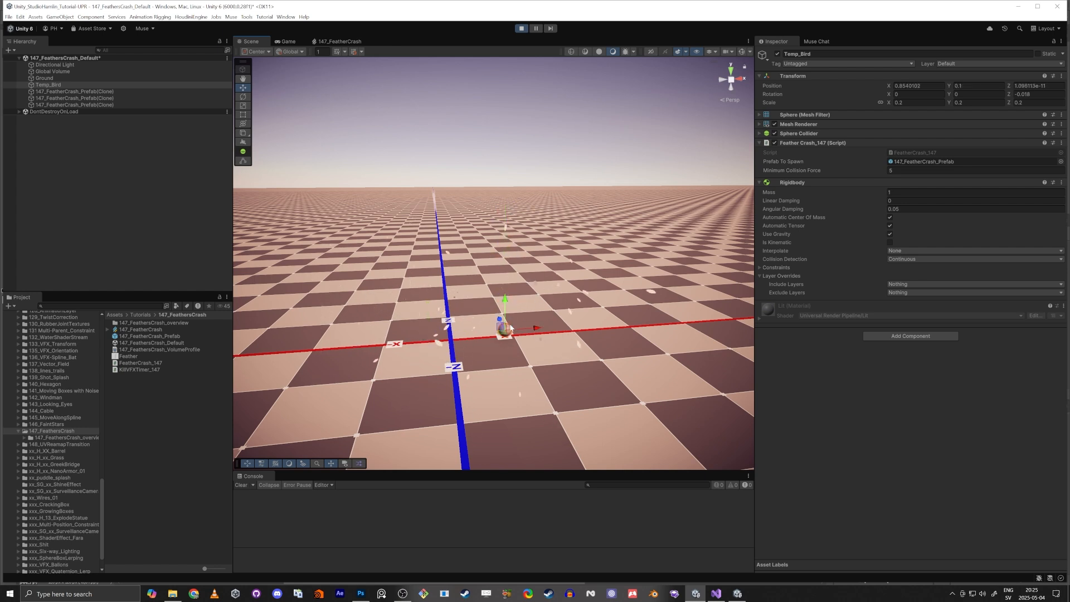
{"action": "left_click_drag", "start_coordinate": [501, 328], "coordinate": [402, 191]}
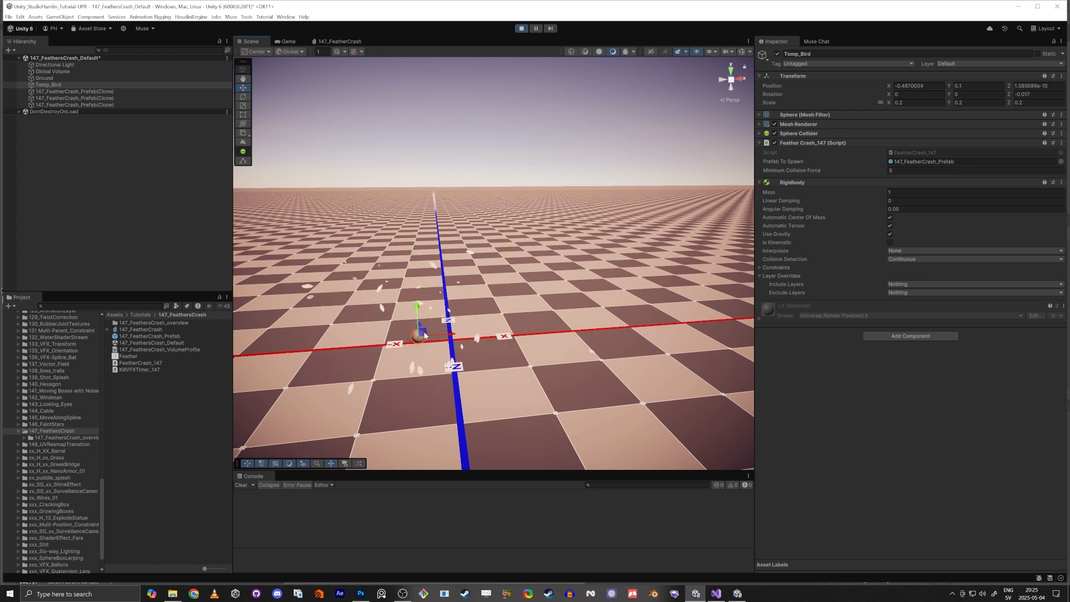
{"action": "left_click_drag", "start_coordinate": [425, 324], "coordinate": [526, 217]}
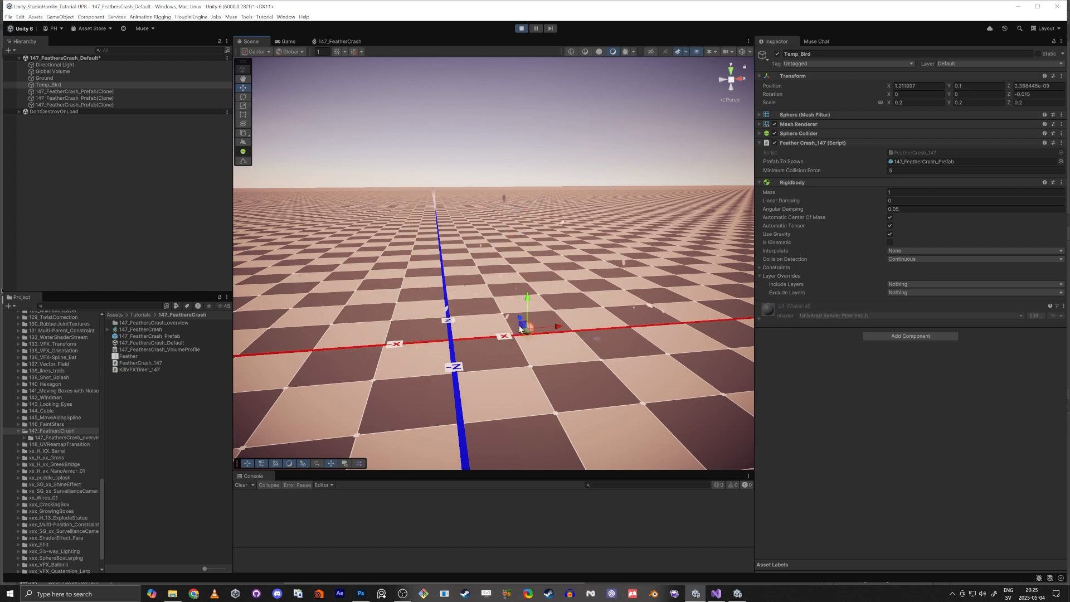
{"action": "left_click_drag", "start_coordinate": [524, 322], "coordinate": [419, 167]}
{"action": "left_click_drag", "start_coordinate": [429, 330], "coordinate": [533, 244]}
{"action": "left_click_drag", "start_coordinate": [526, 326], "coordinate": [377, 193]}
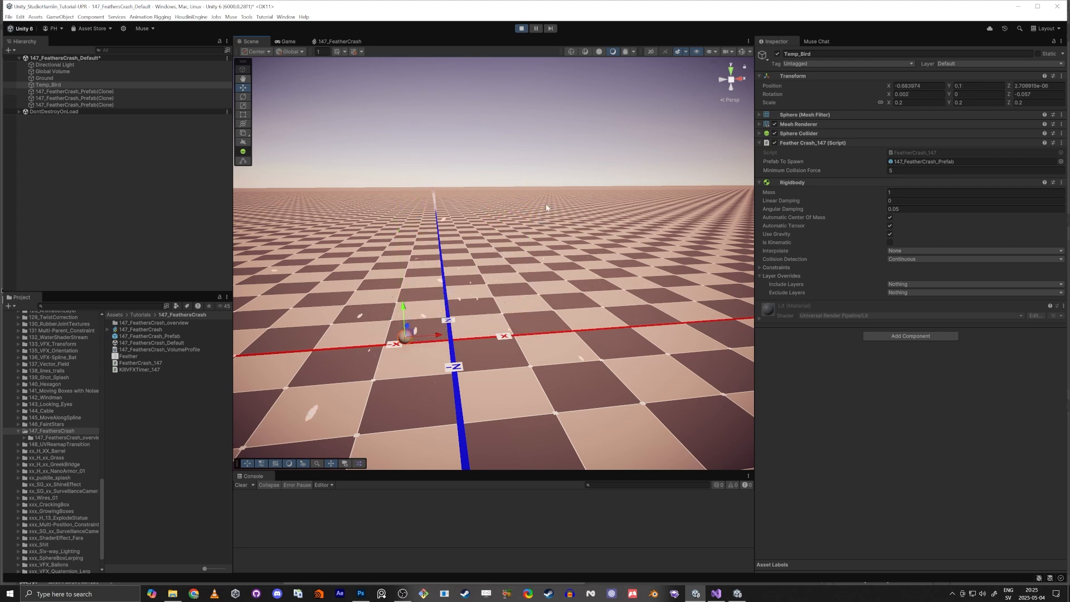